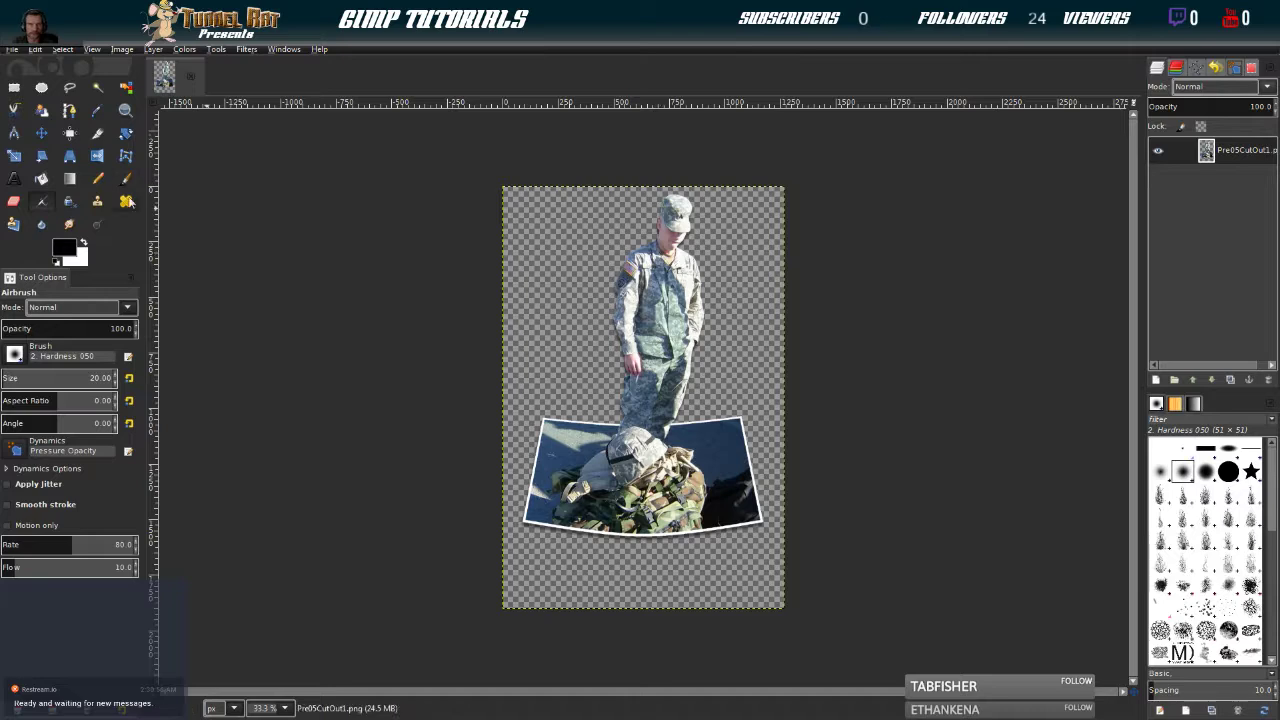
Make a rectangular selection of about 188 × 269 px around the soldier's head and cap
click(13, 87)
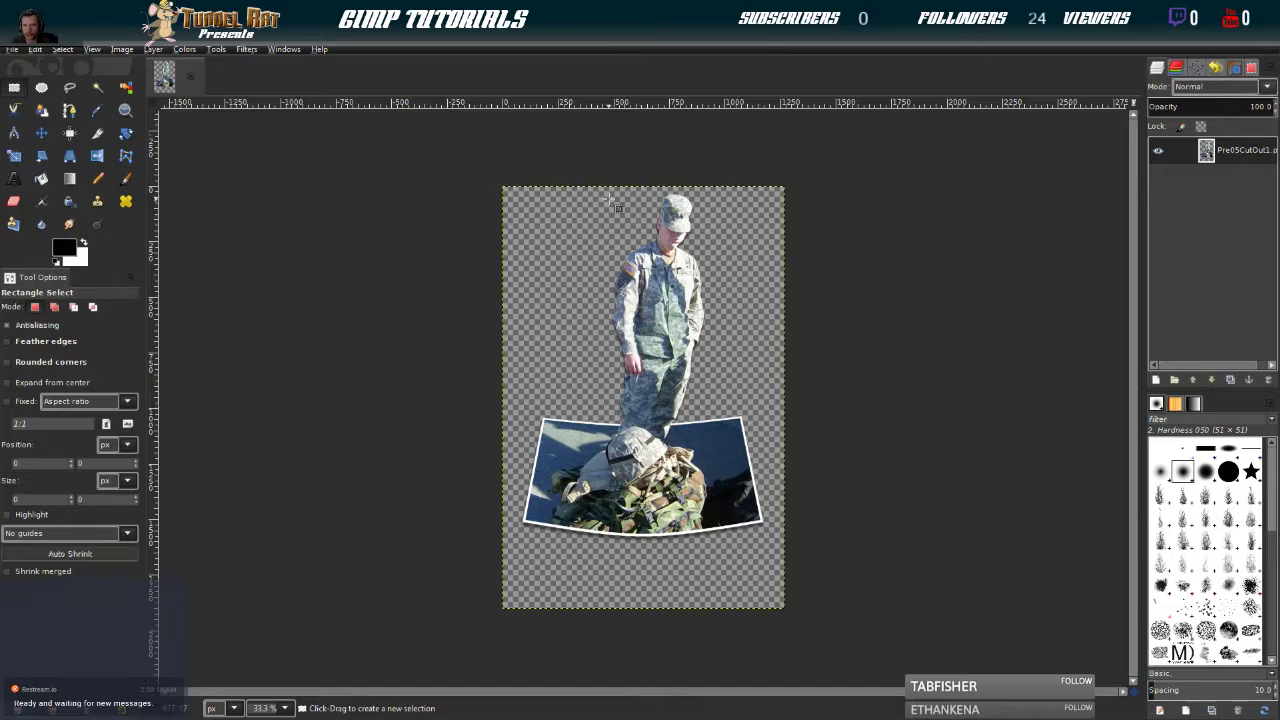
scroll(711, 223, up, 1)
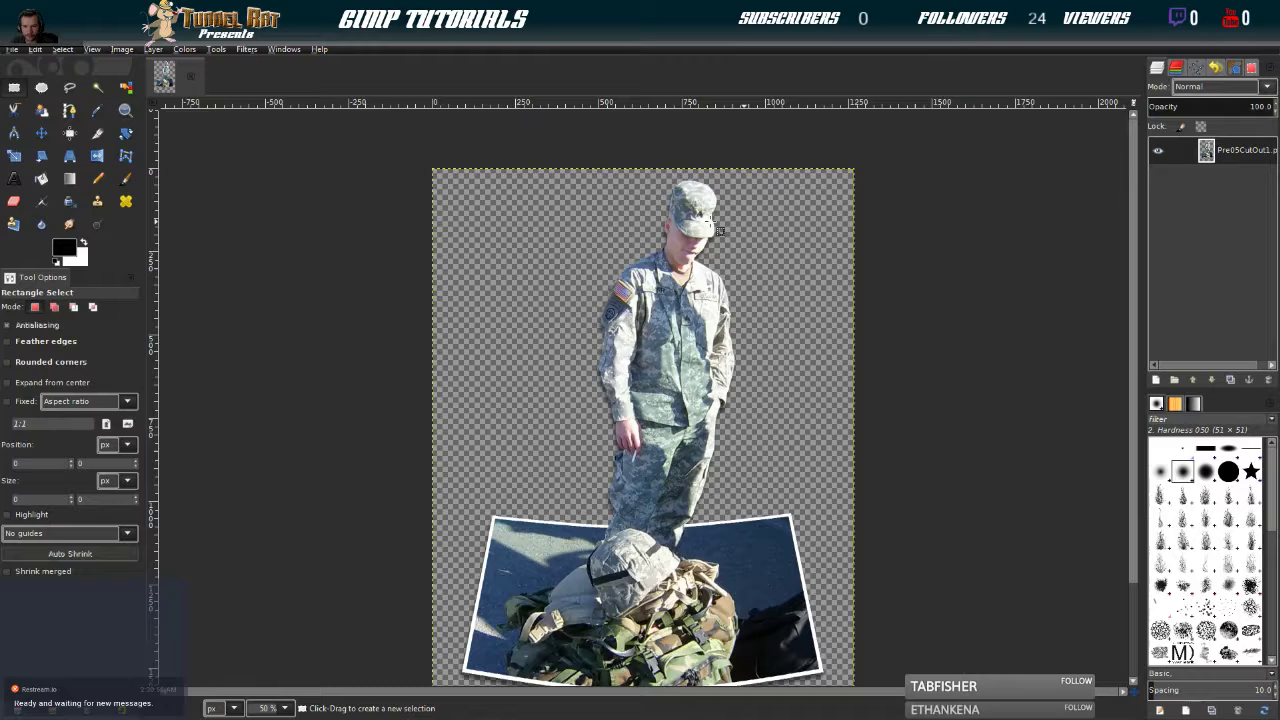
scroll(711, 223, up, 3)
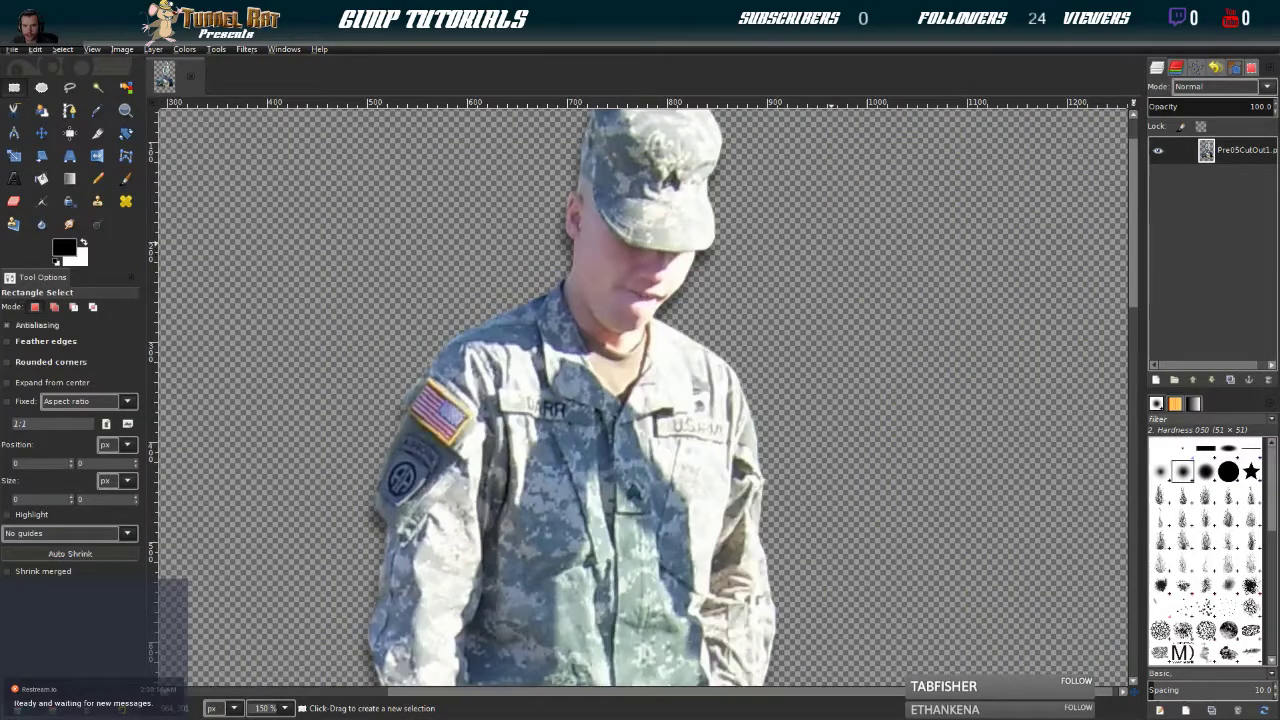
scroll(587, 203, up, 2)
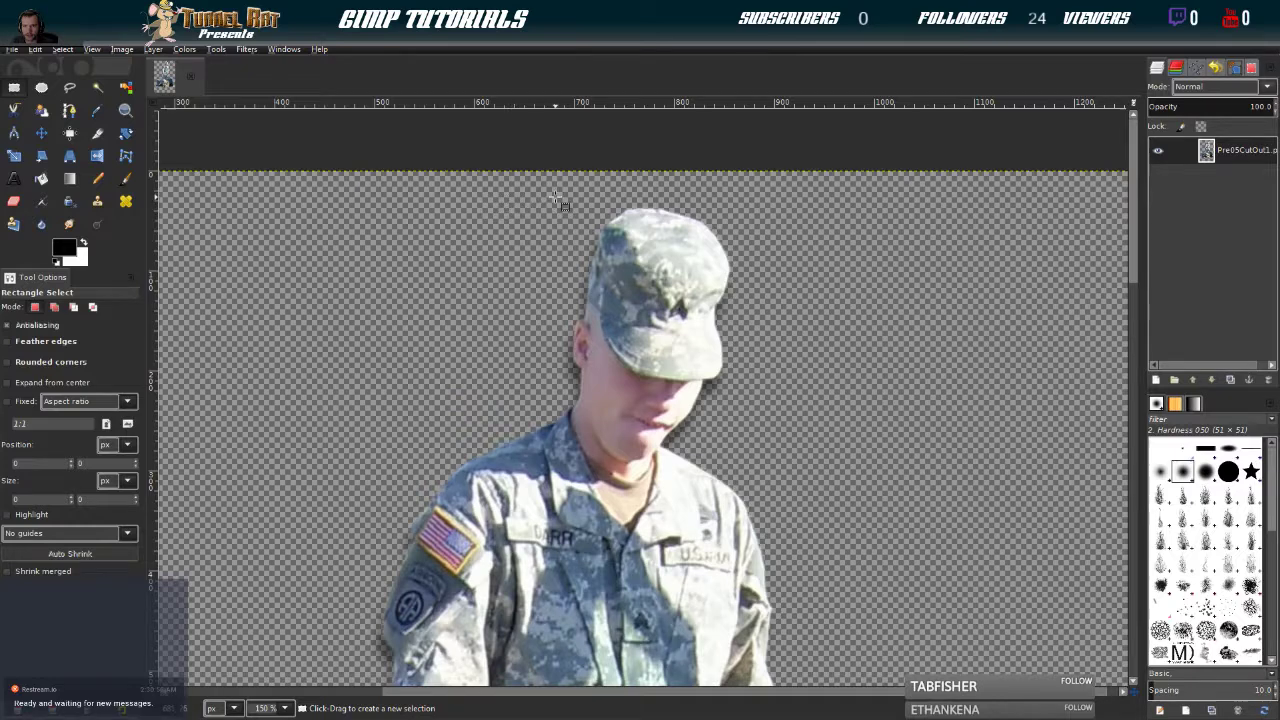
drag(550, 198, 737, 467)
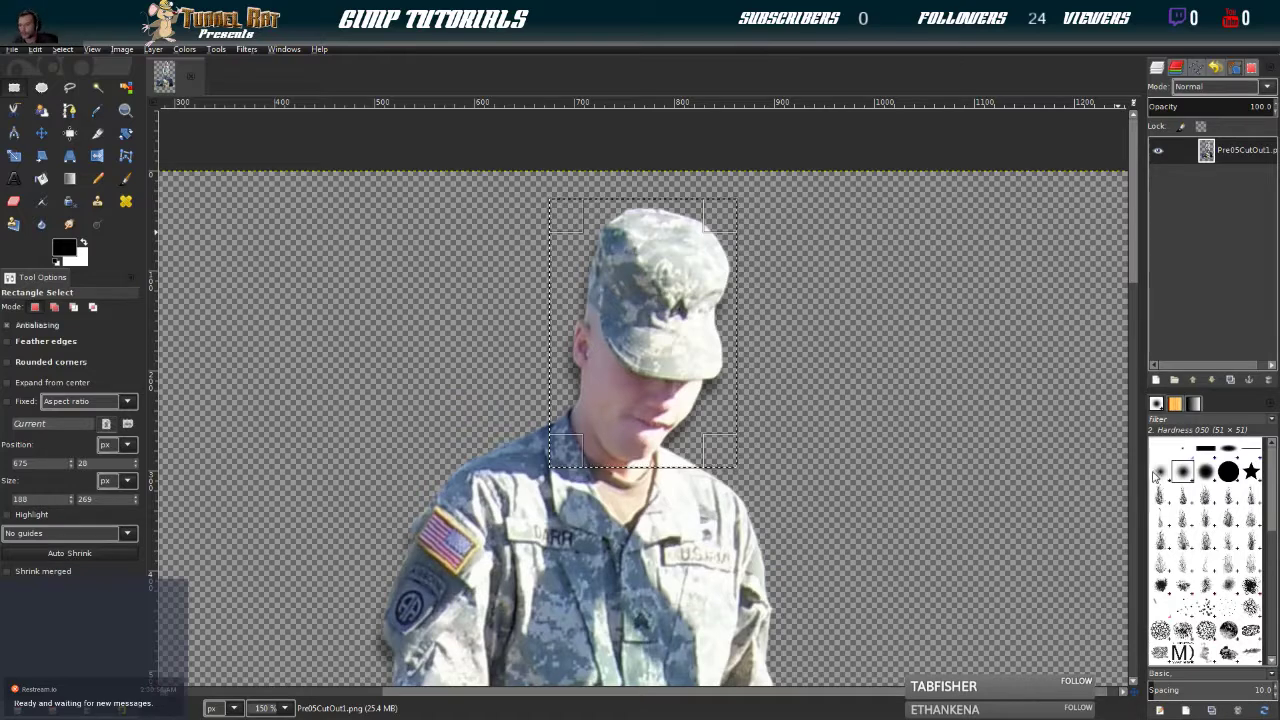
key(ctrl+shift+n)
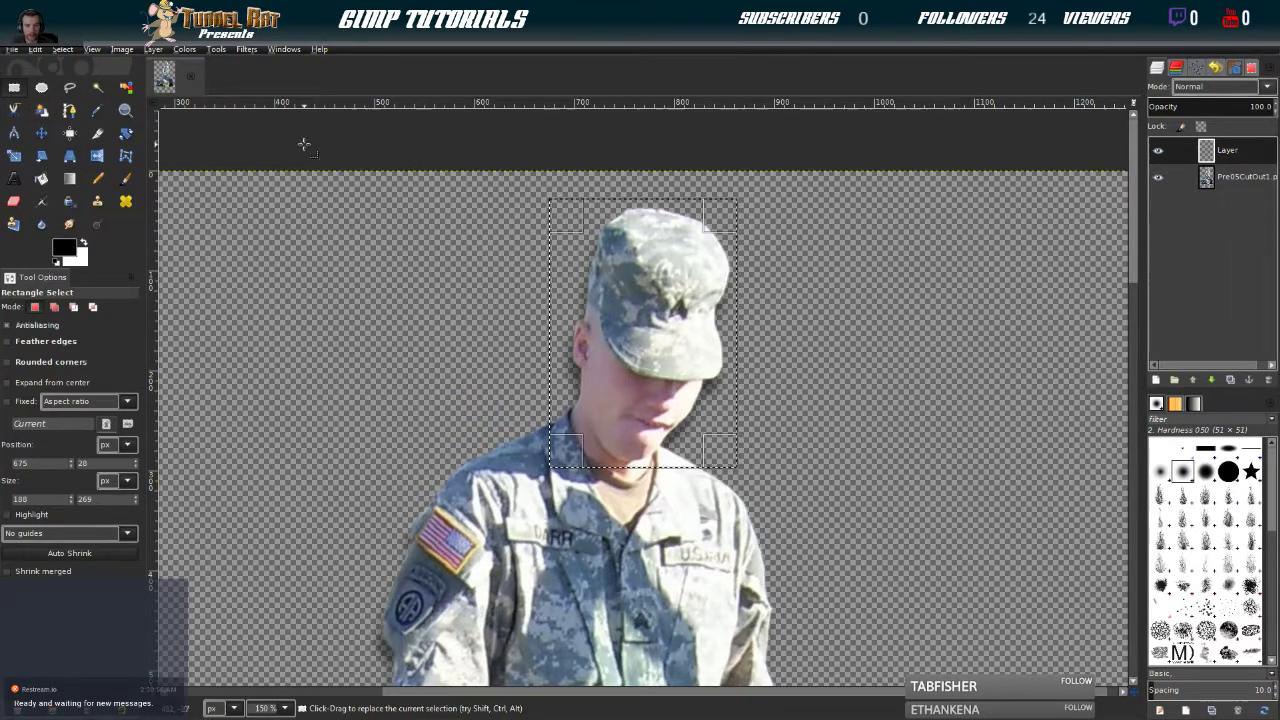
click(35, 50)
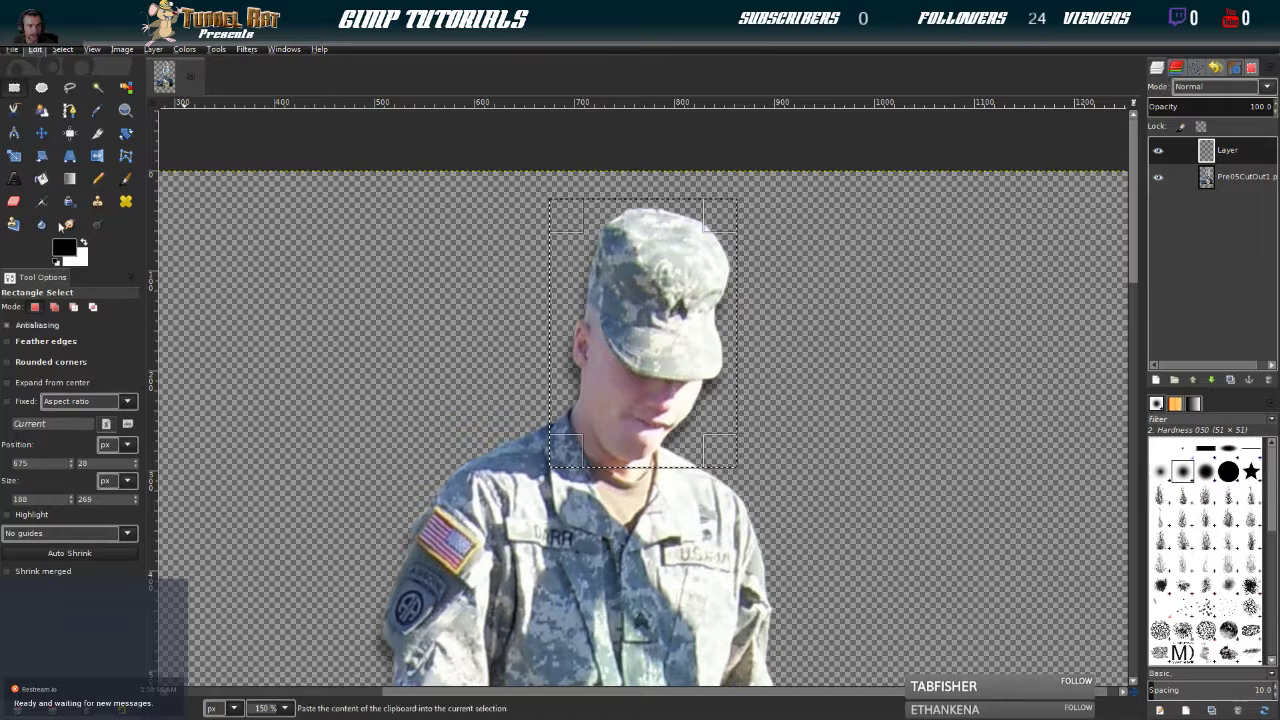
click(55, 166)
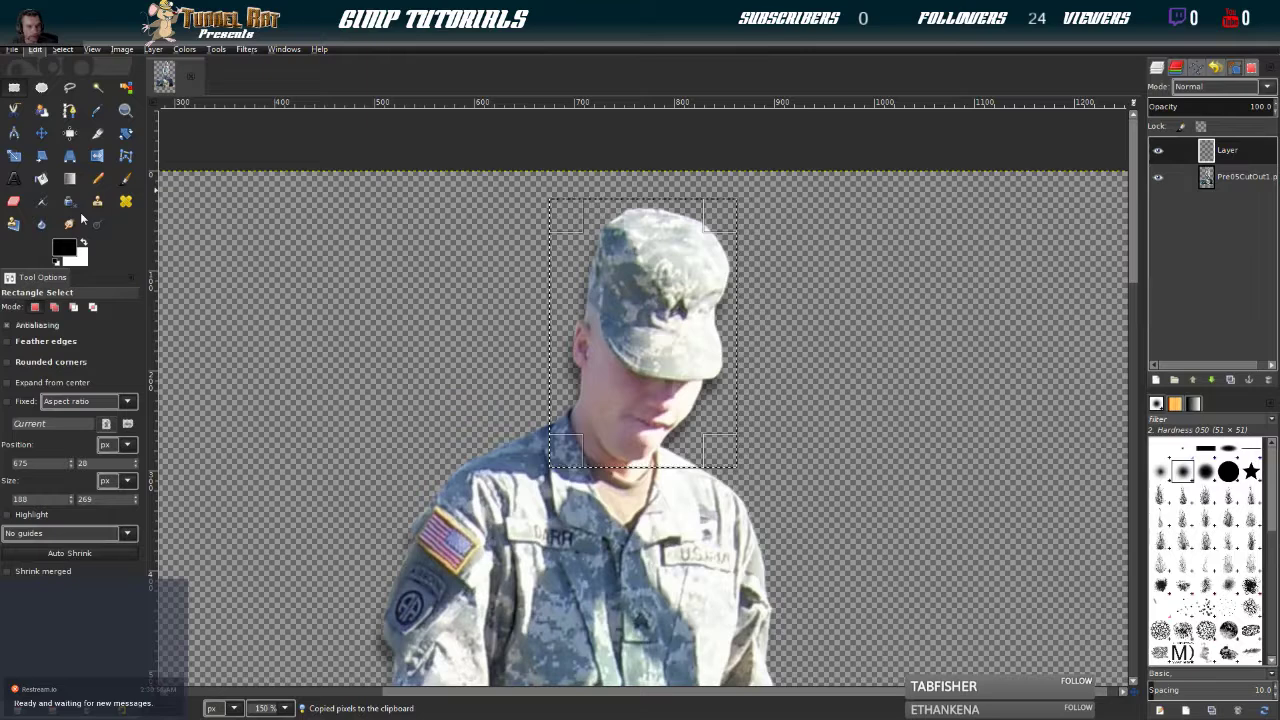
click(263, 258)
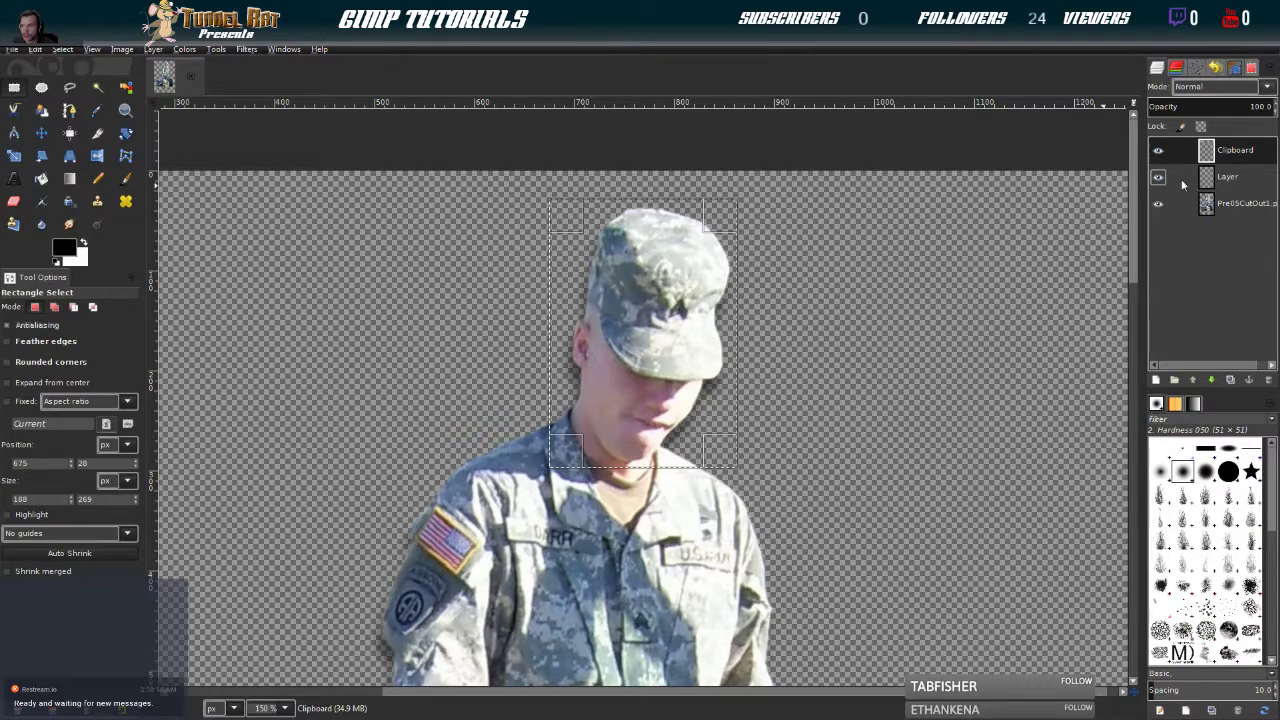
click(1160, 203)
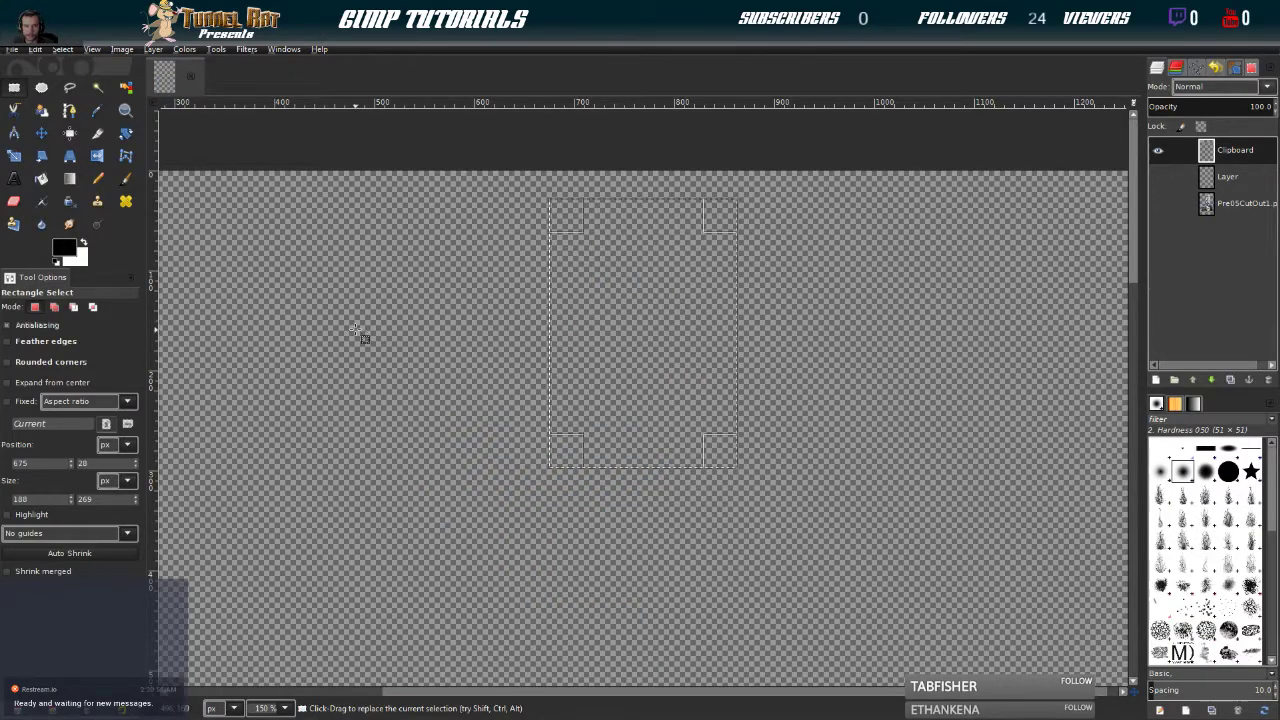
key(1)
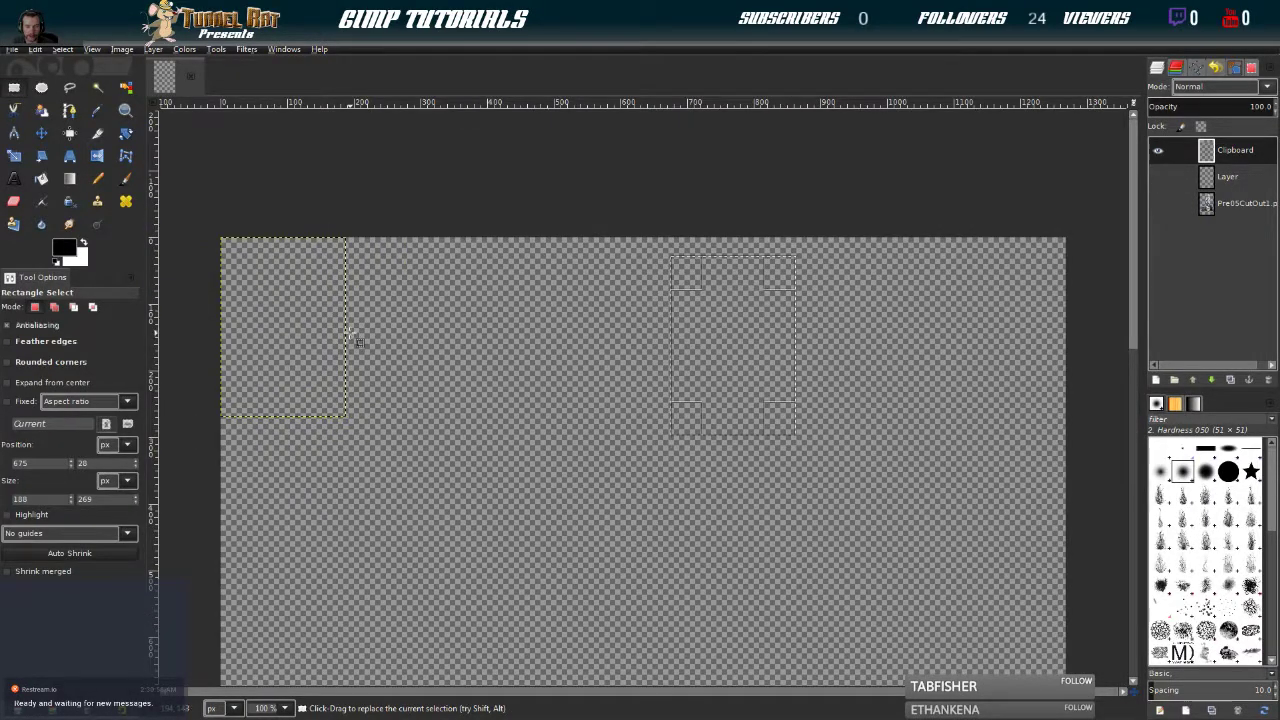
key(plus)
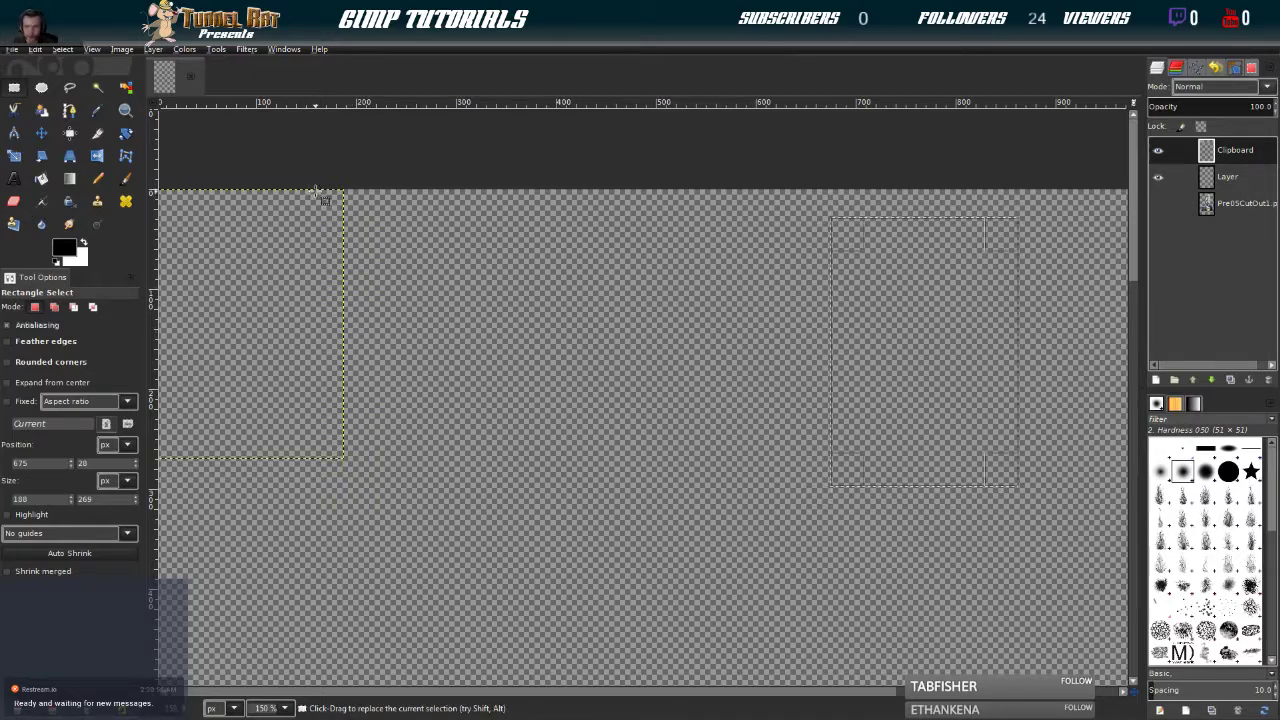
key(ctrl+z)
key(ctrl+z)
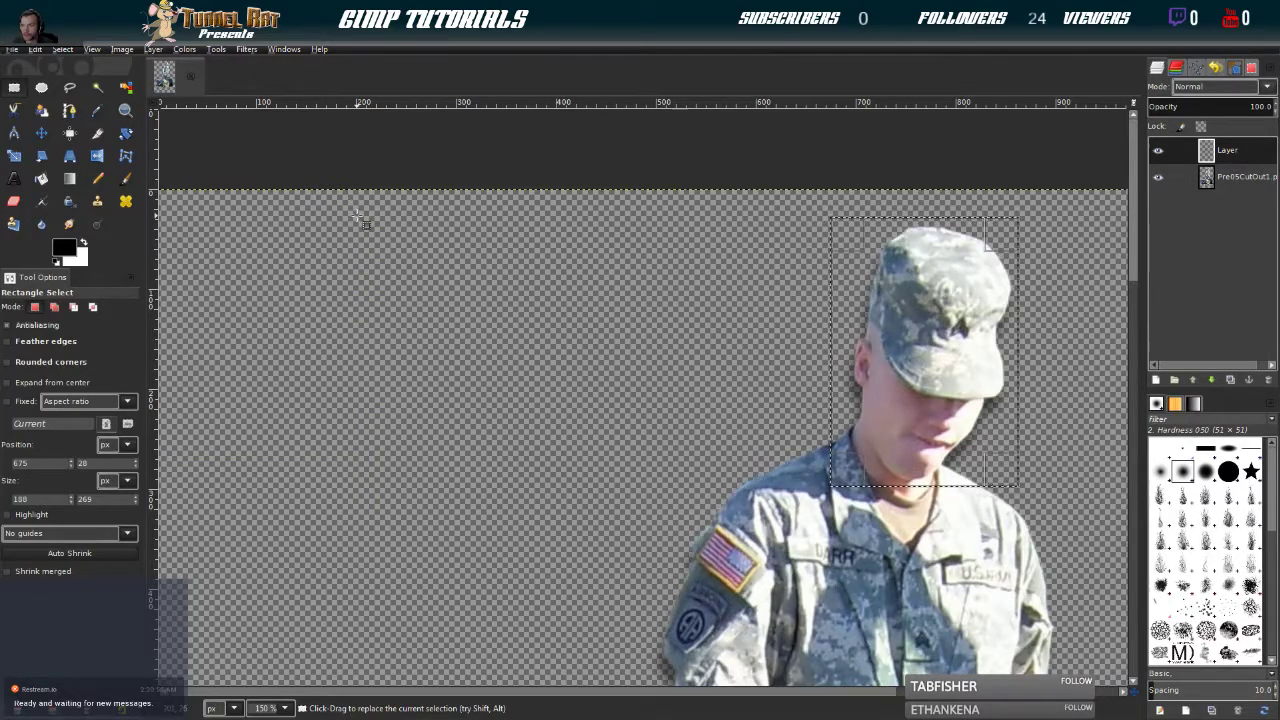
key(ctrl+z)
Cut the selected head out of the soldier image and paste it as a new layer
drag(927, 392, 616, 384)
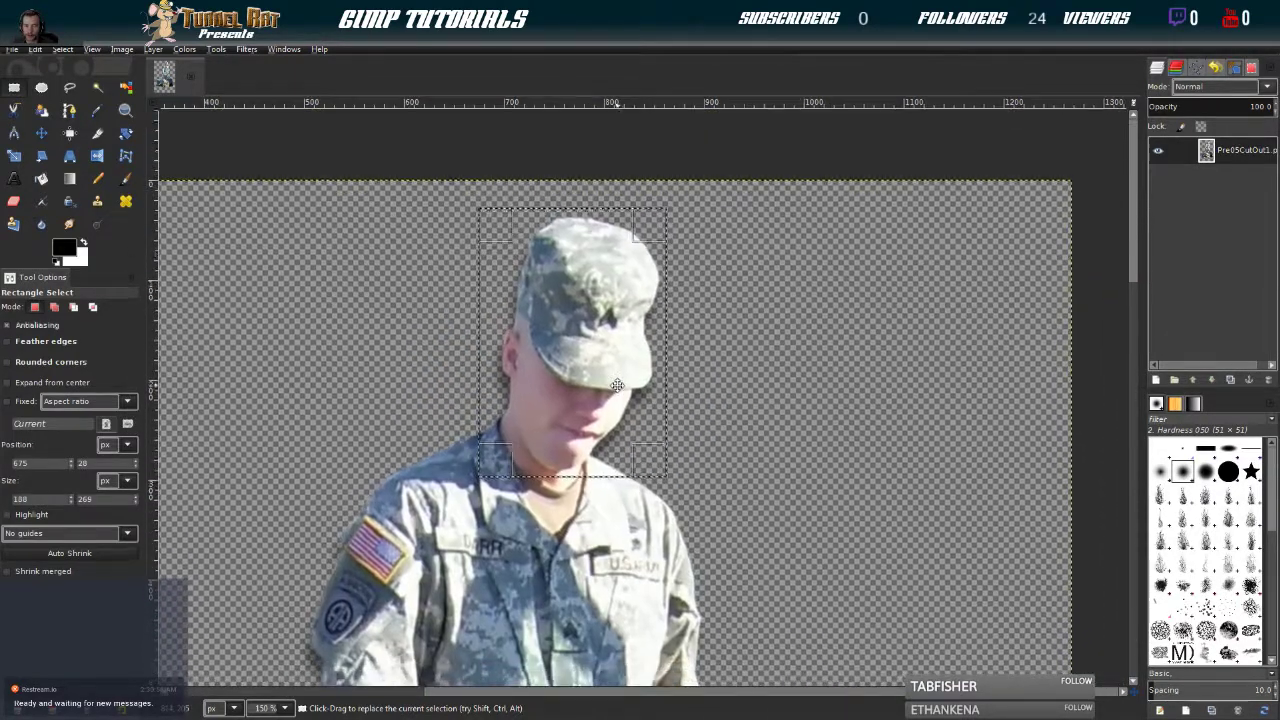
click(35, 50)
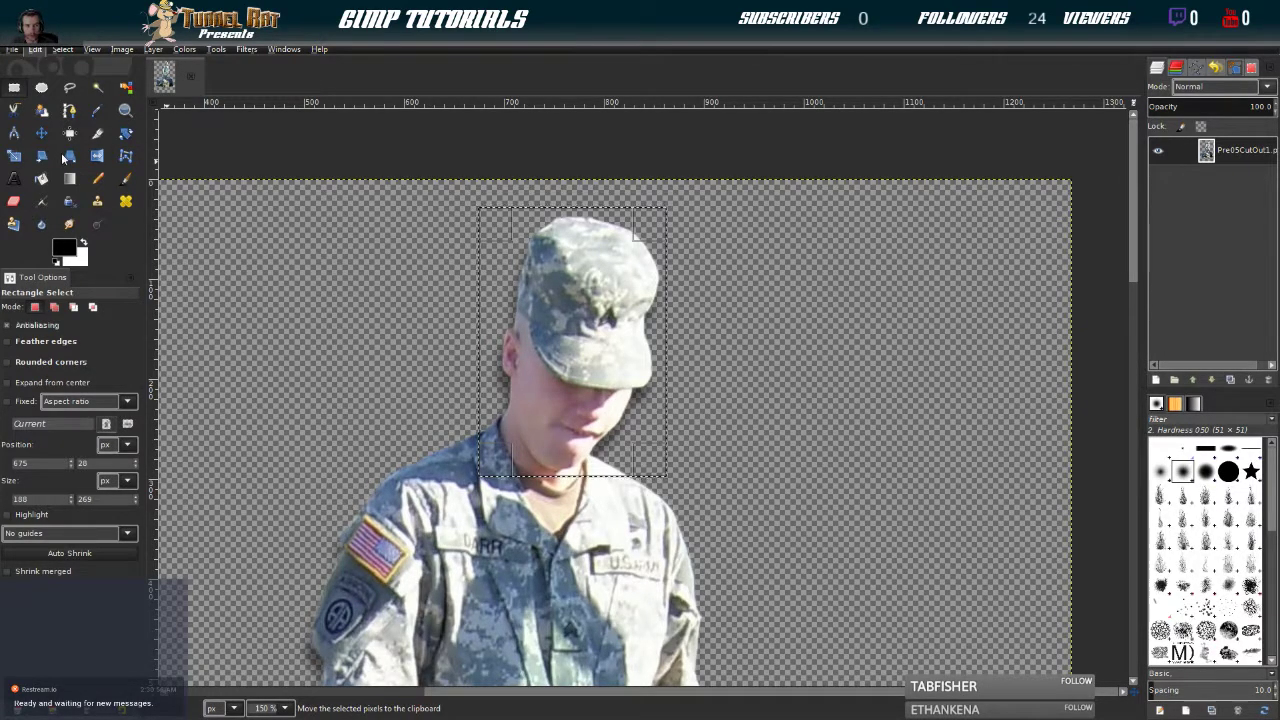
click(63, 158)
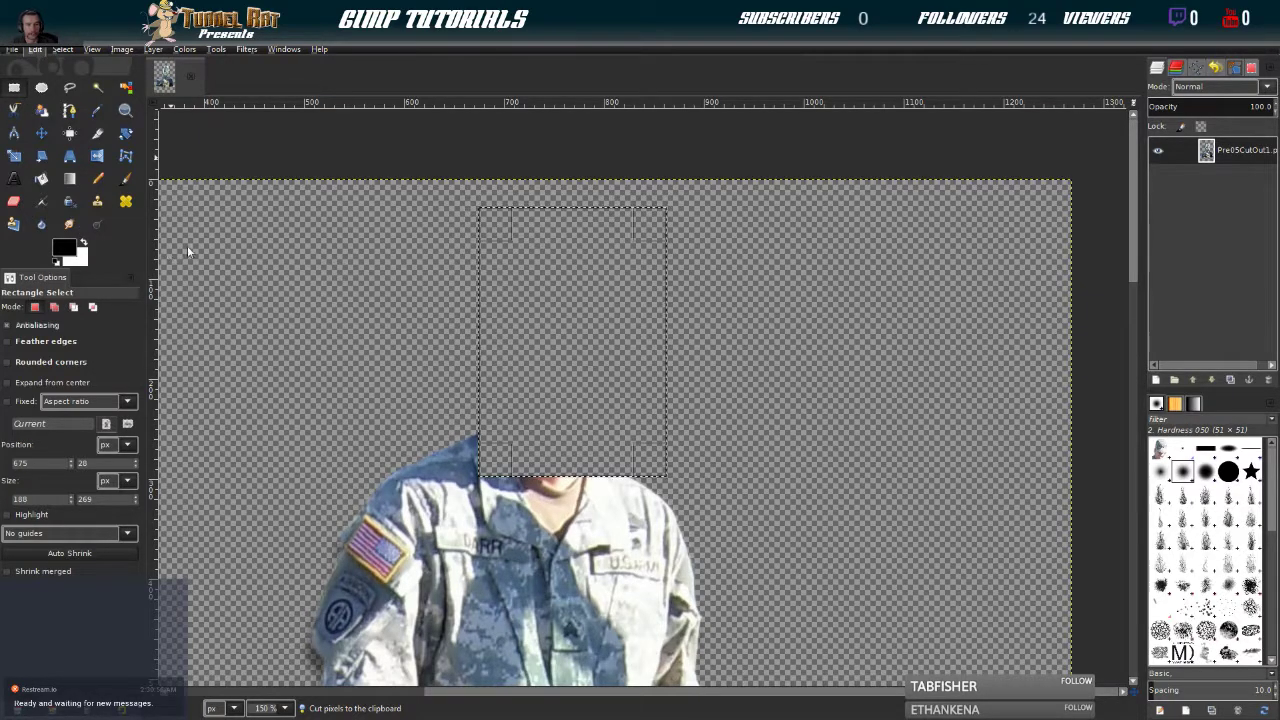
drag(320, 349, 751, 369)
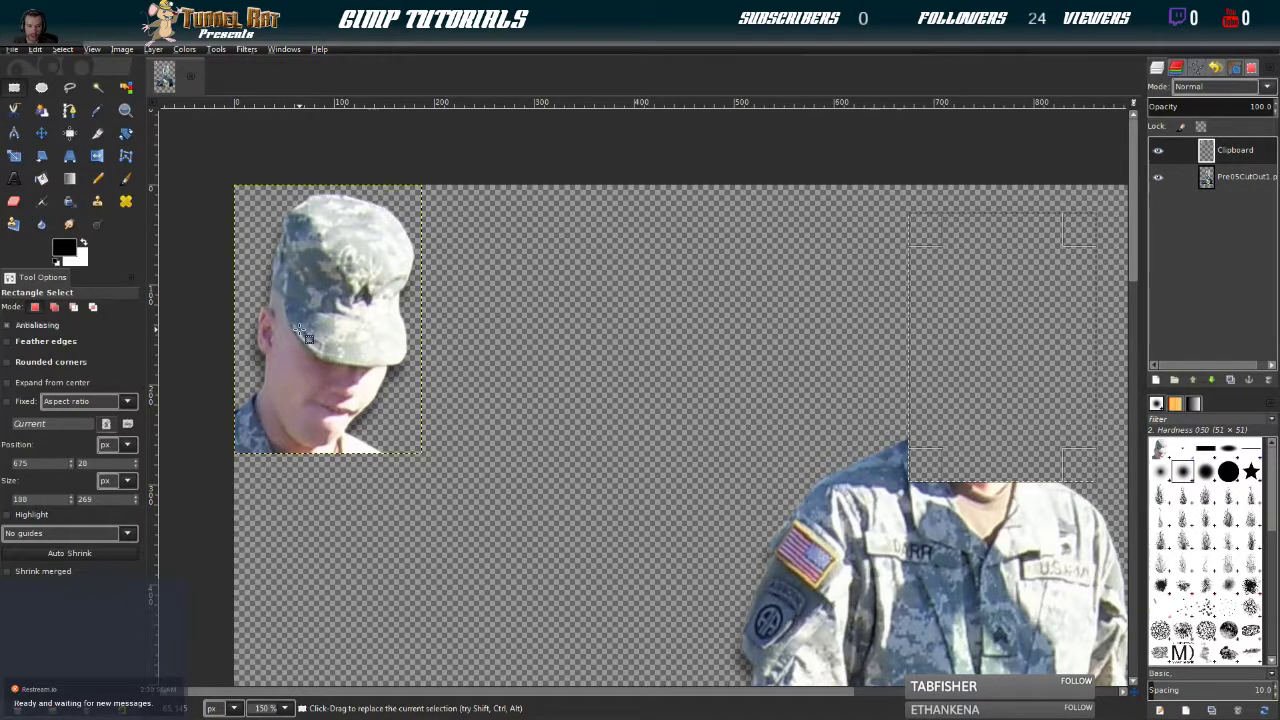
Outline the neck and collar along the jawline with Free Select on the pasted head layer, delete that area and clear the selection
ctrl+scroll(300, 330, up, 3)
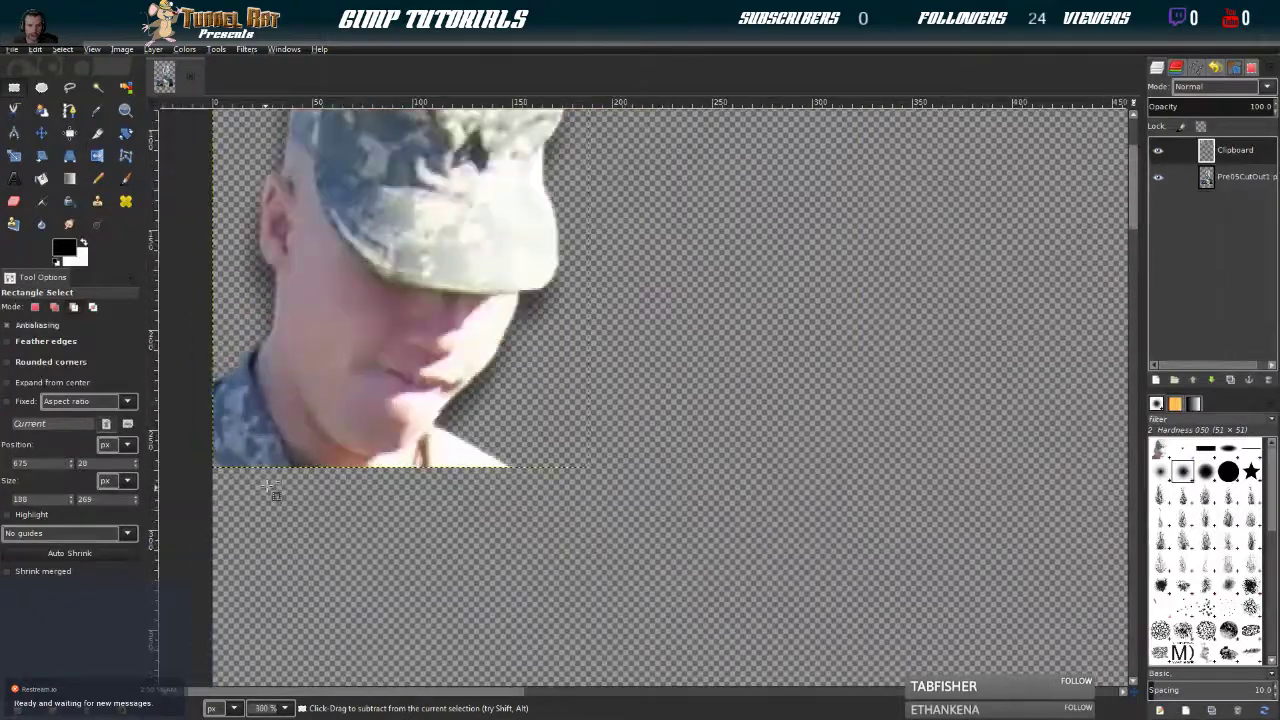
click(69, 88)
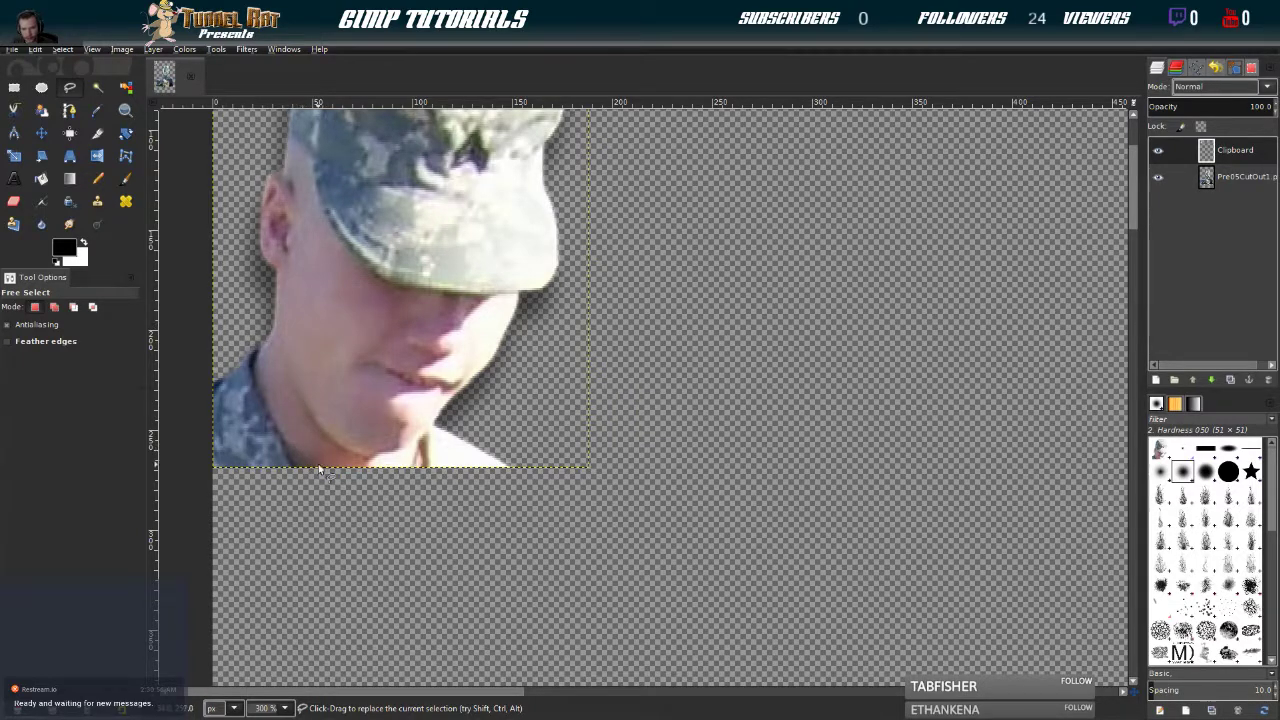
scroll(275, 320, up, 1)
click(272, 327)
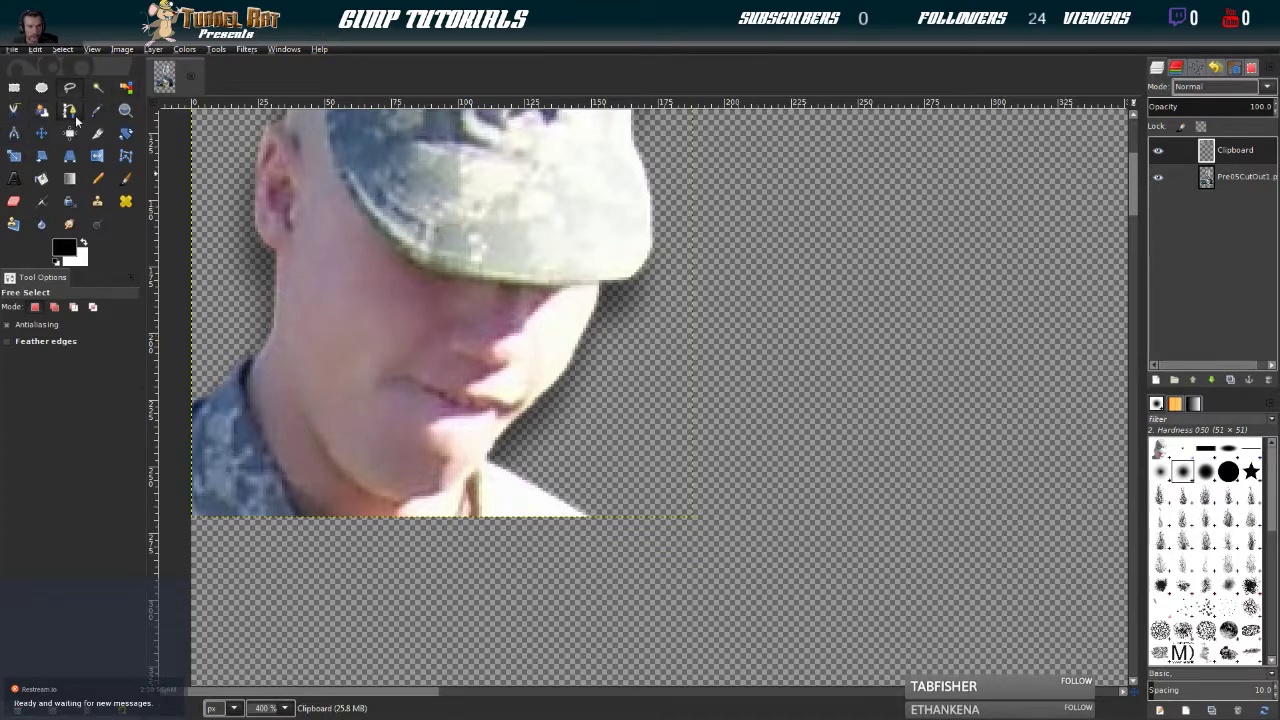
click(288, 374)
click(298, 399)
click(308, 424)
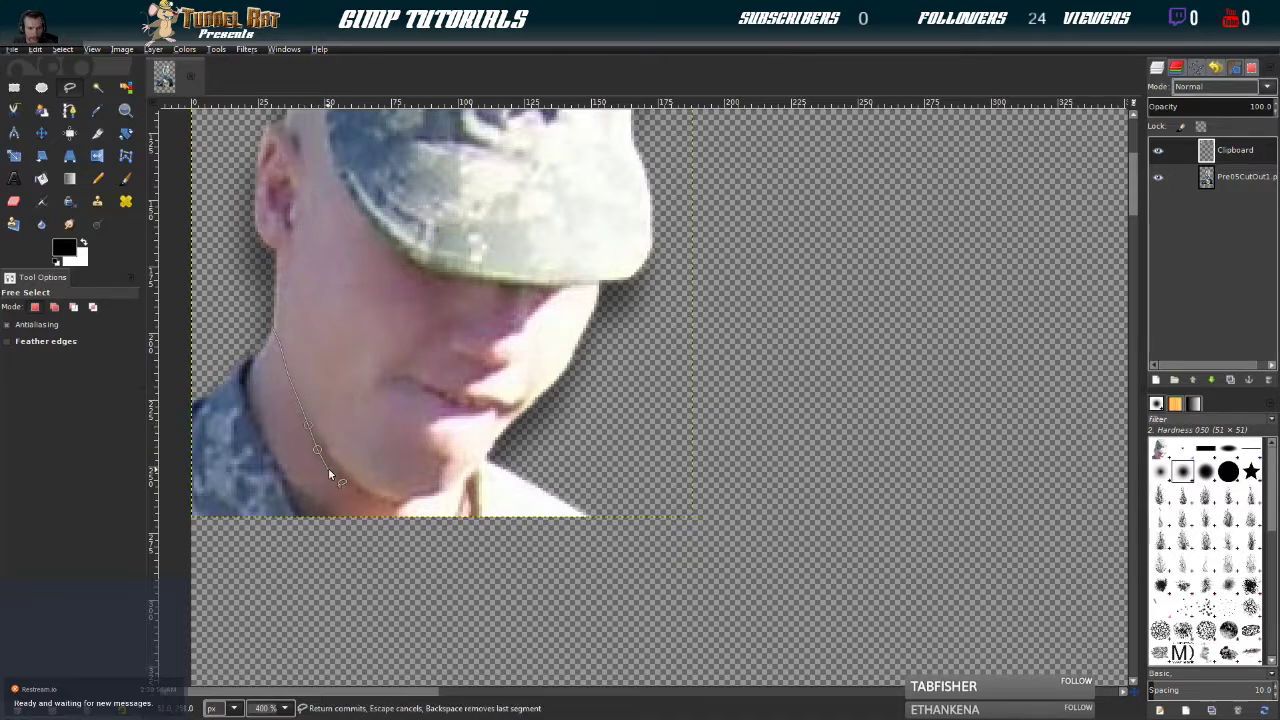
click(327, 469)
click(335, 474)
click(352, 485)
click(371, 496)
click(399, 506)
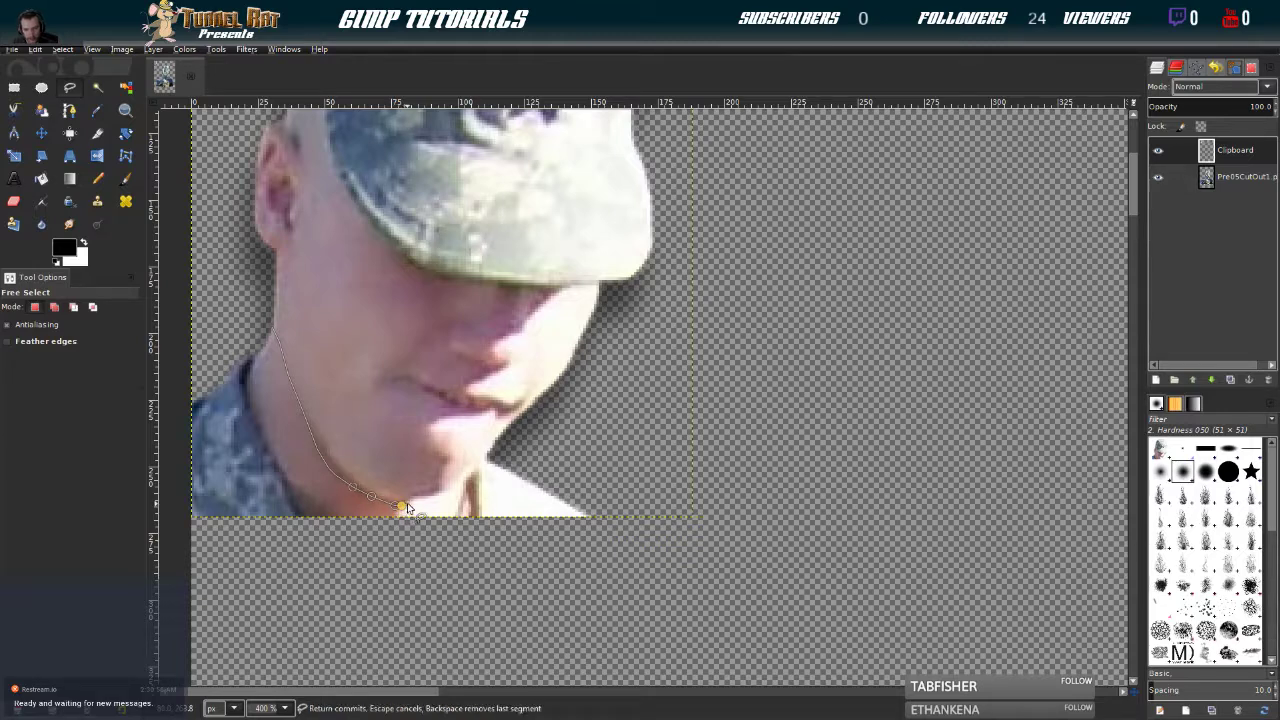
click(417, 499)
click(443, 495)
click(475, 470)
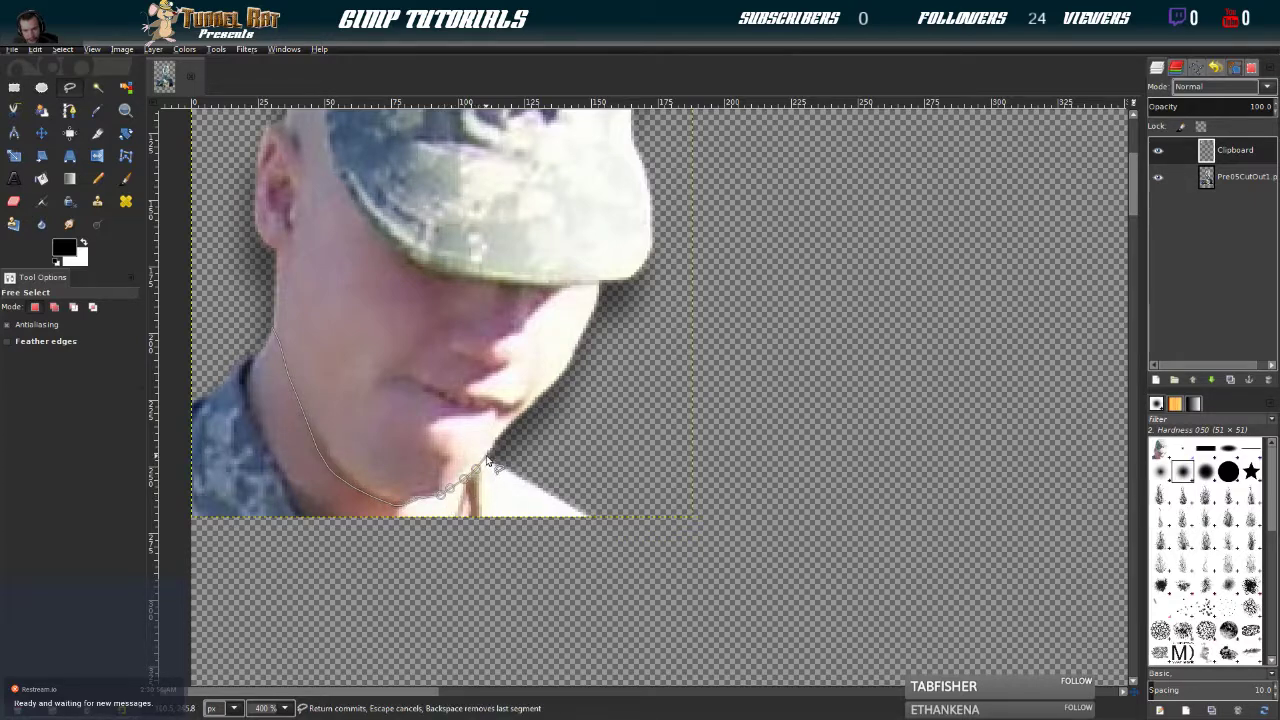
click(488, 452)
click(620, 519)
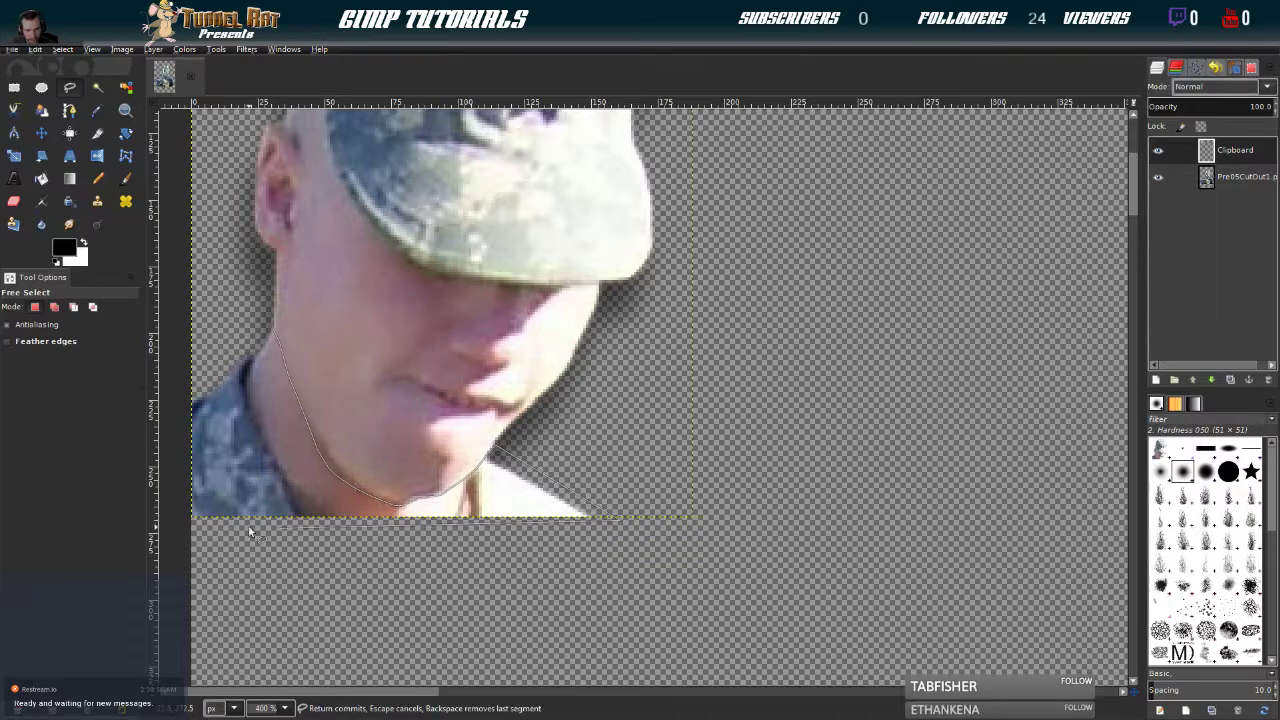
mouse_move(211, 526)
mouse_down()
mouse_move(500, 505)
mouse_move(478, 503)
mouse_up()
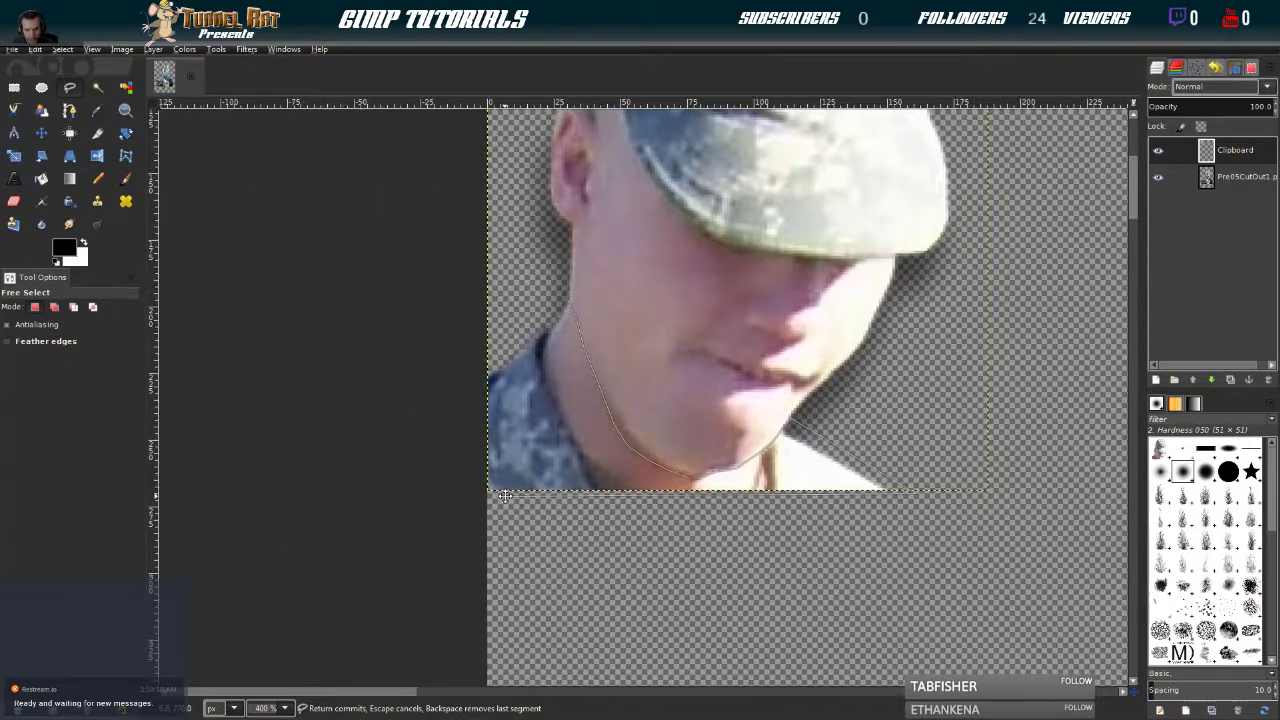
click(477, 497)
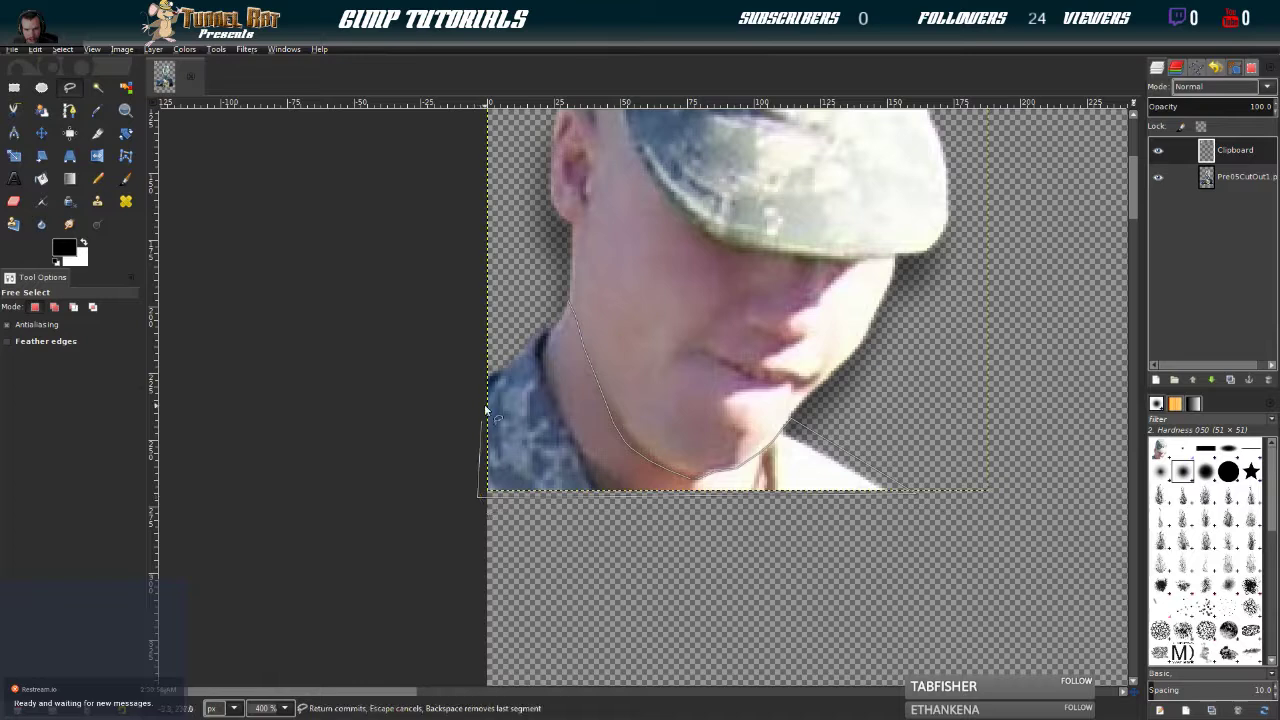
click(481, 364)
click(566, 302)
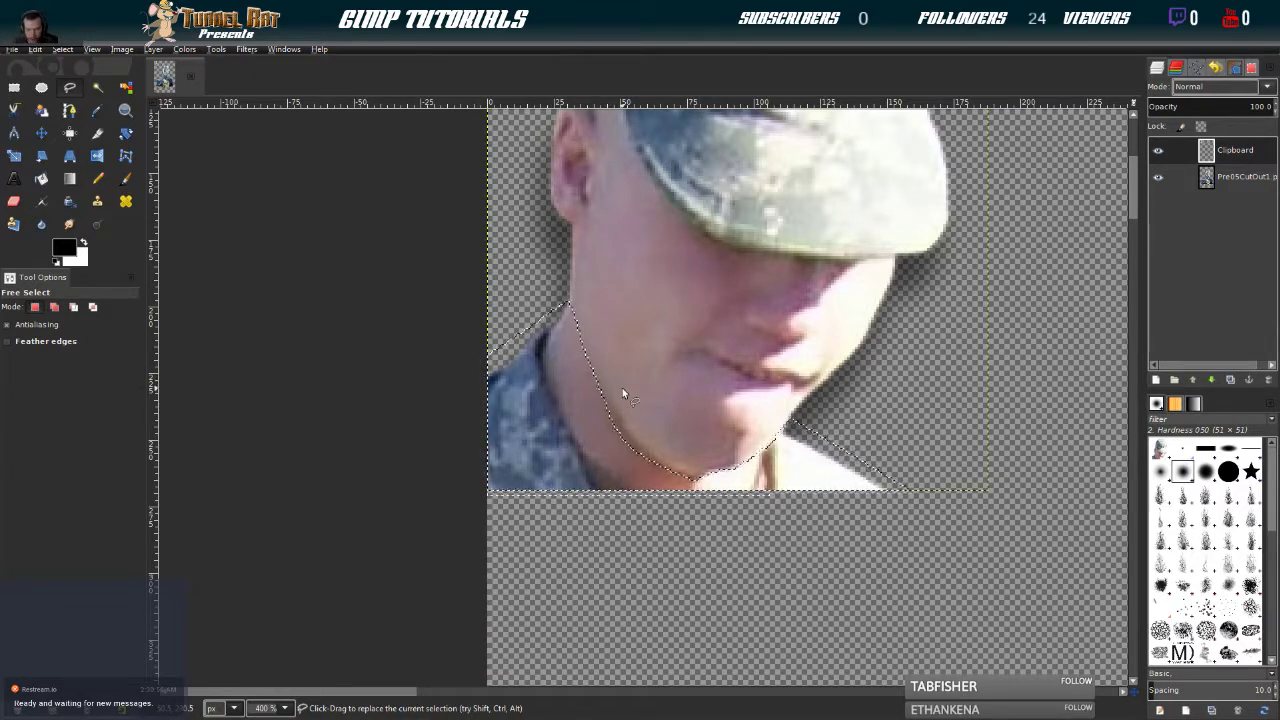
key(Delete)
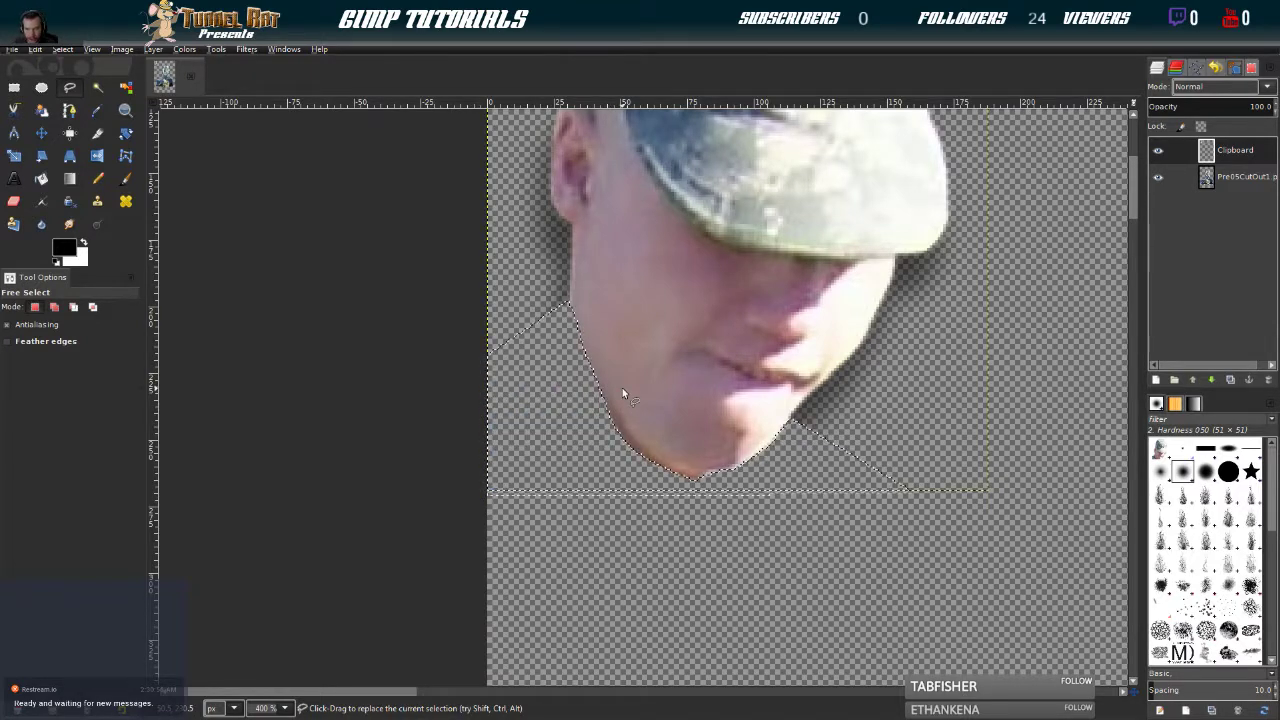
click(38, 49)
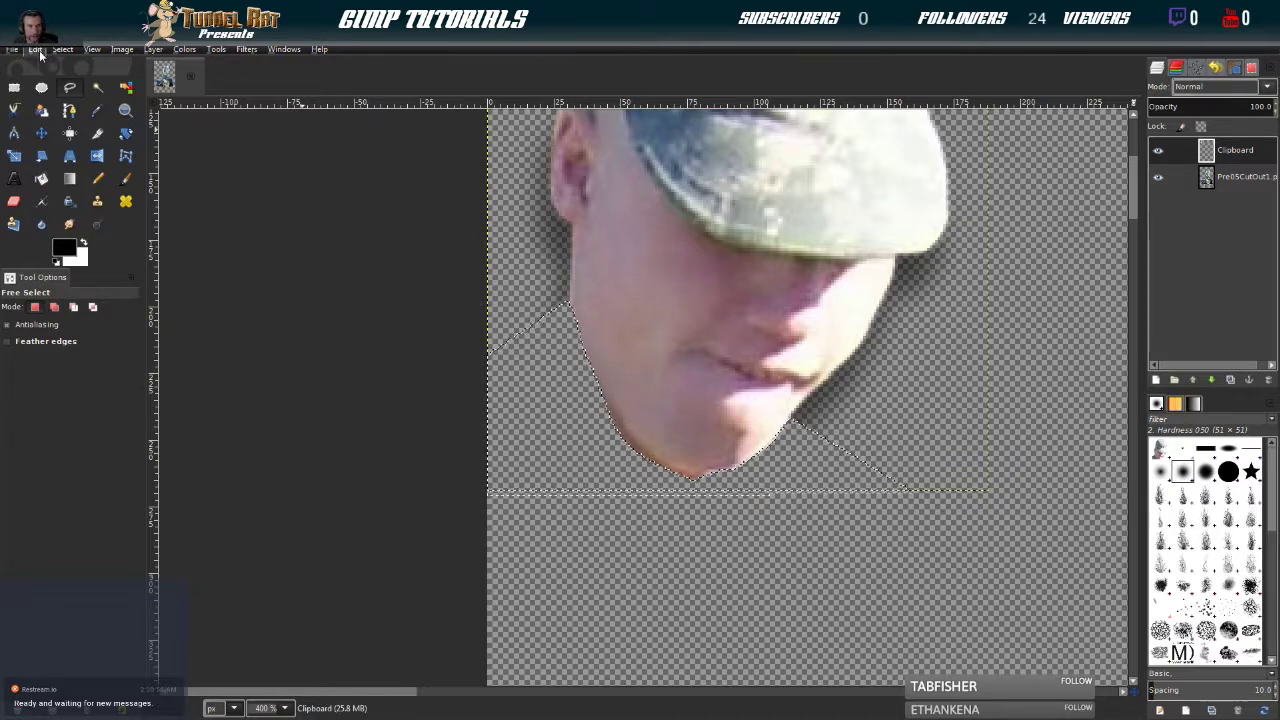
click(55, 190)
Examine the trimmed jawline and the shadow edges around the cut-out head
scroll(714, 388, right, 5)
scroll(714, 388, up, 3)
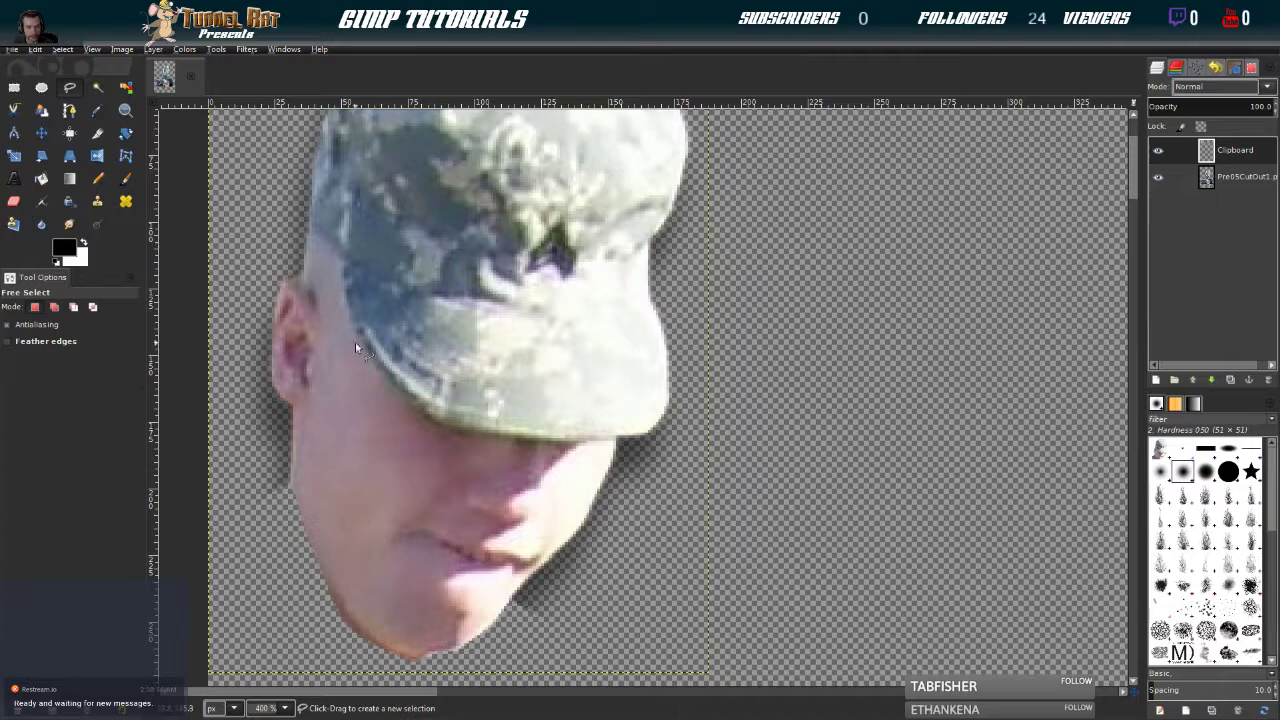
scroll(425, 213, down, 2)
scroll(425, 213, left, 2)
scroll(425, 213, up, 1)
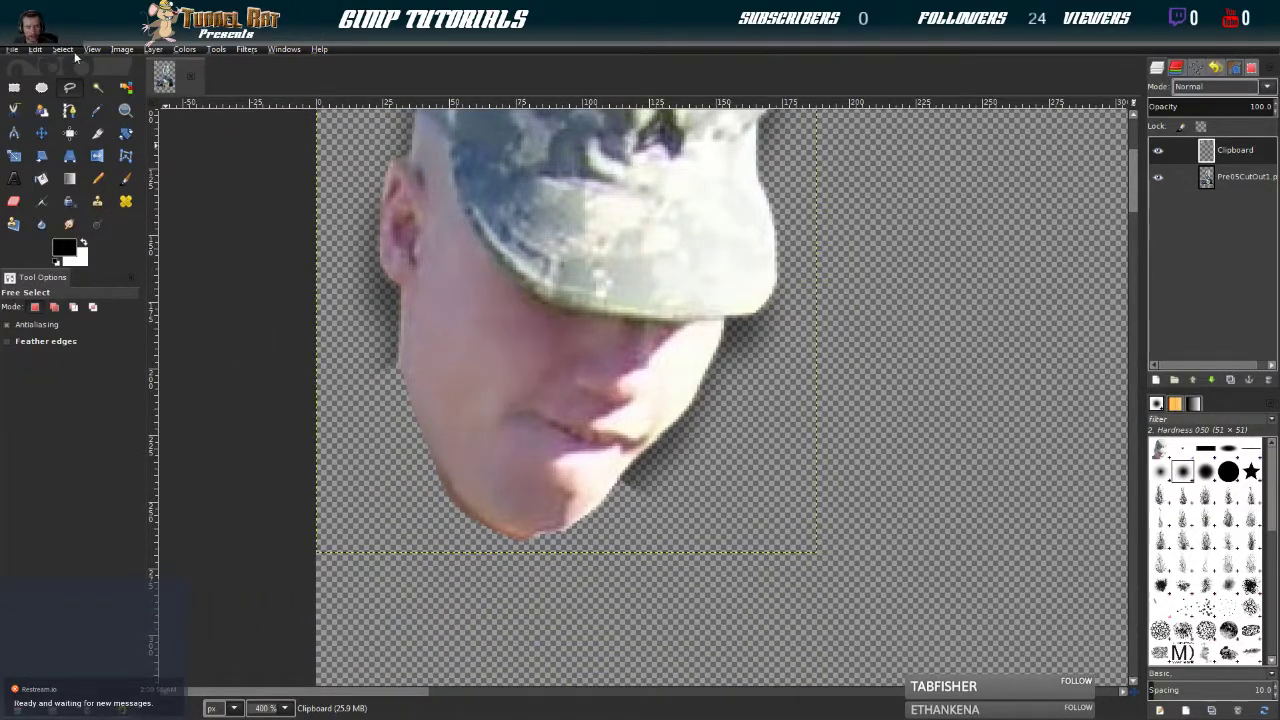
scroll(590, 401, right, 3)
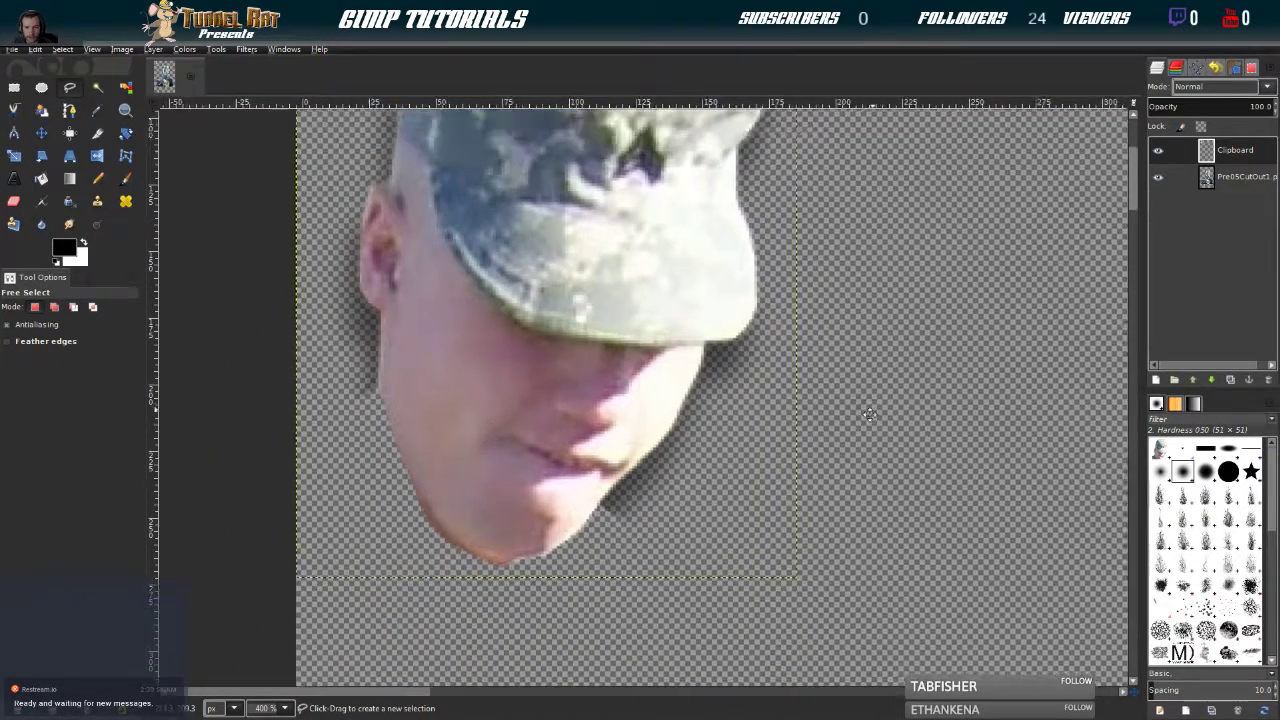
scroll(897, 390, left, 4)
drag(897, 390, 780, 244)
scroll(749, 325, down, 5)
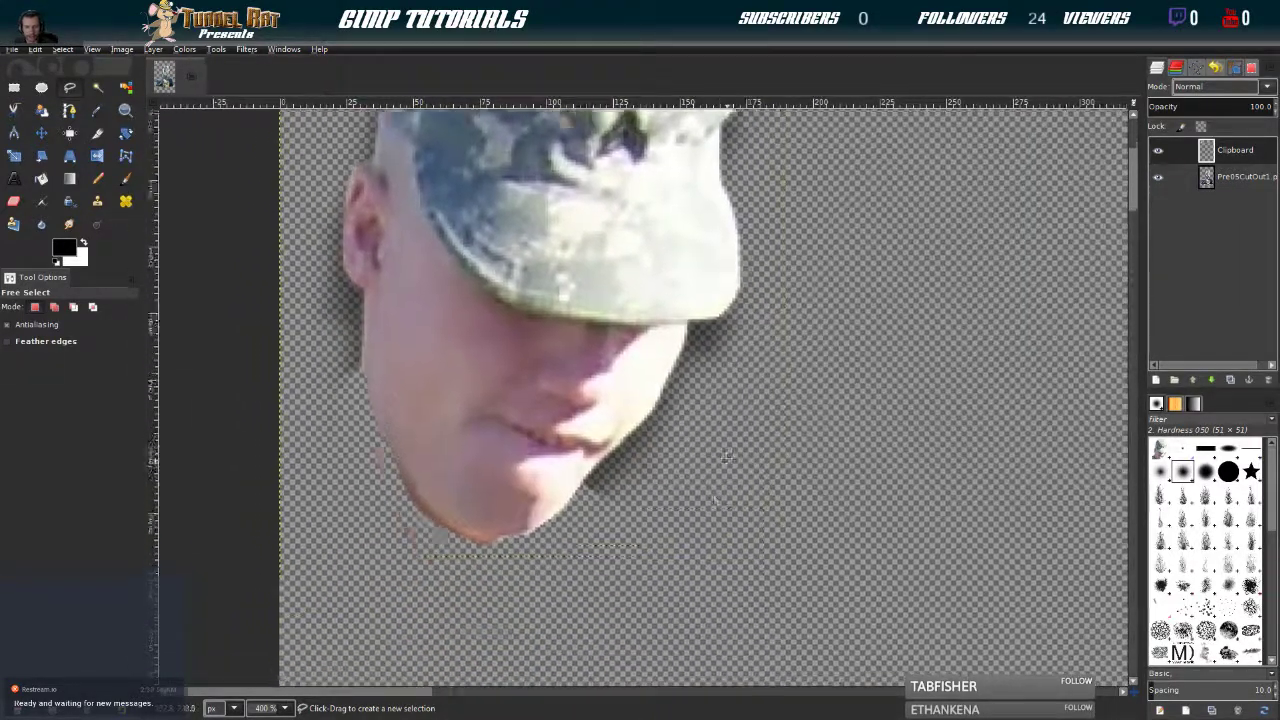
scroll(690, 345, right, 1)
drag(680, 350, 763, 592)
scroll(720, 520, left, 4)
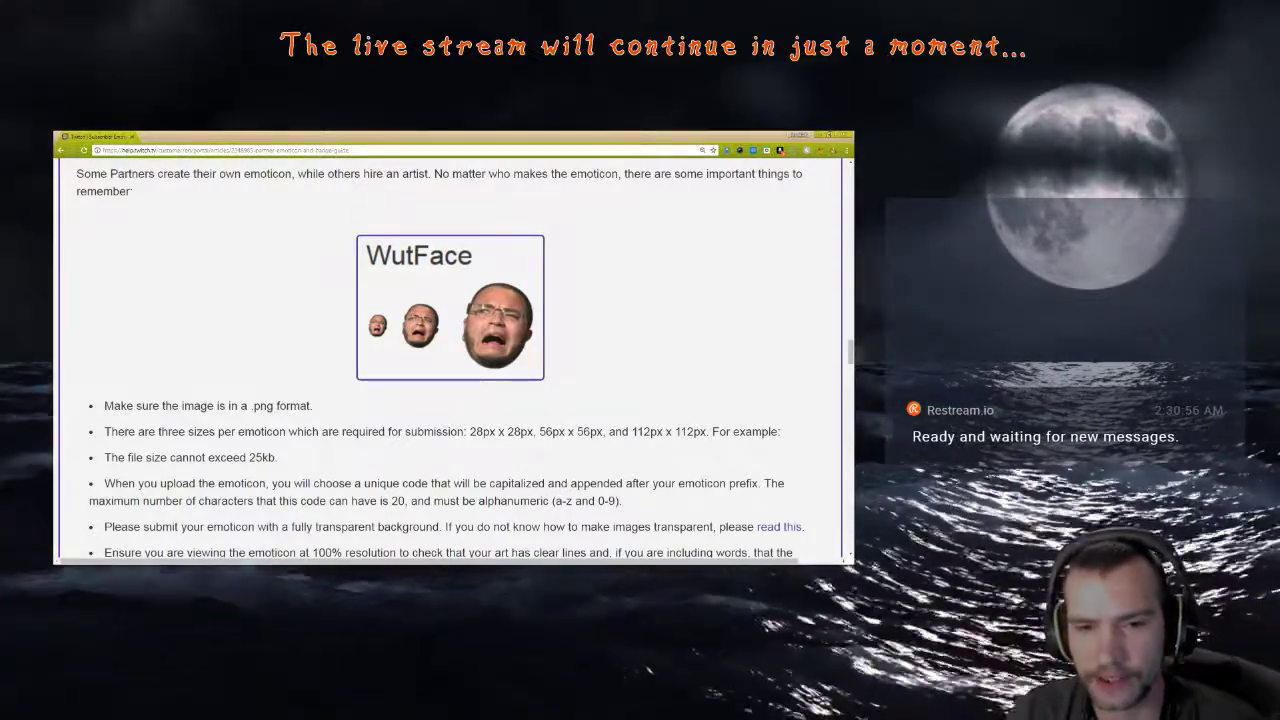
Read Twitch's emoticon requirements on image format, sizes, file size, transparent background and edge outline
scroll(272, 362, down, 1)
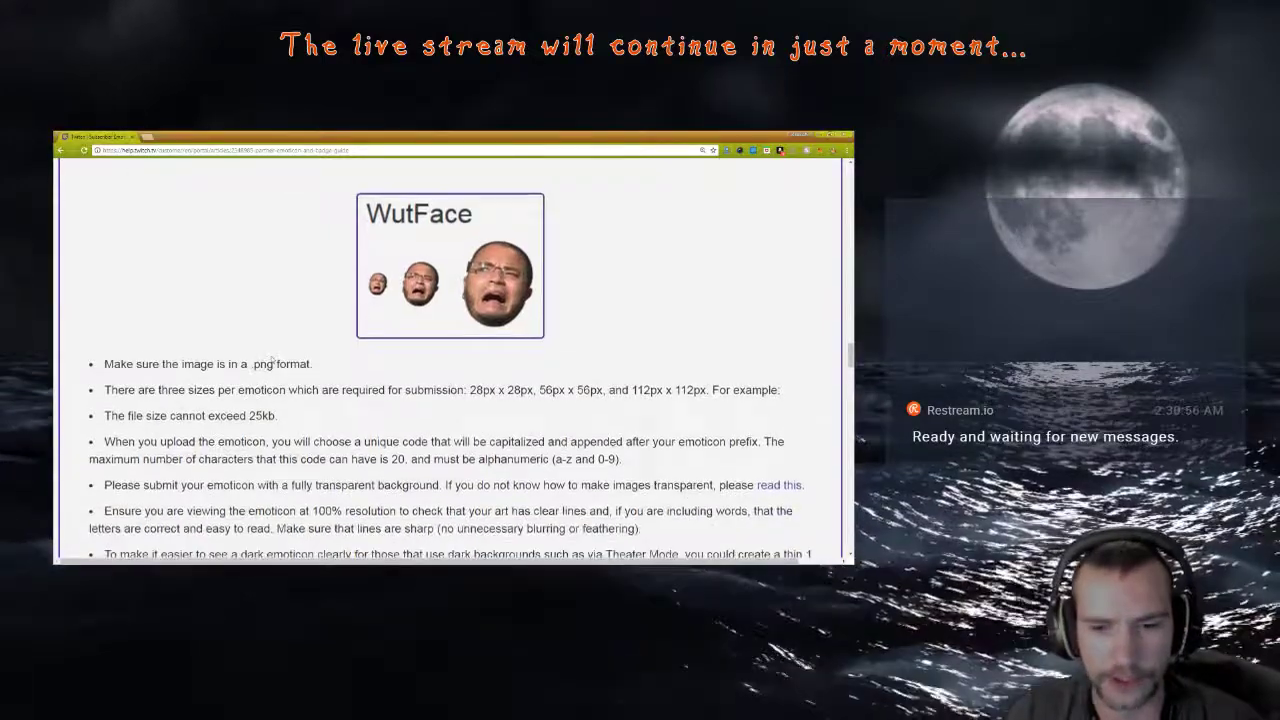
scroll(272, 362, down, 4)
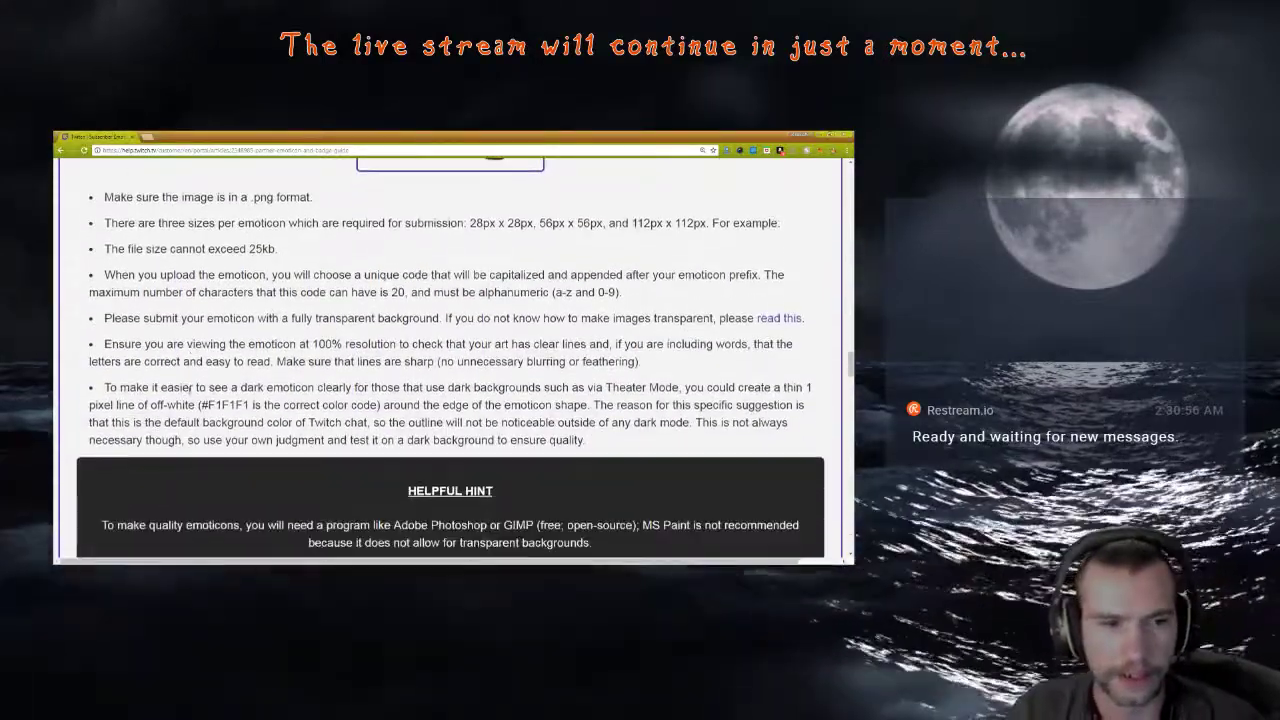
scroll(190, 390, down, 1)
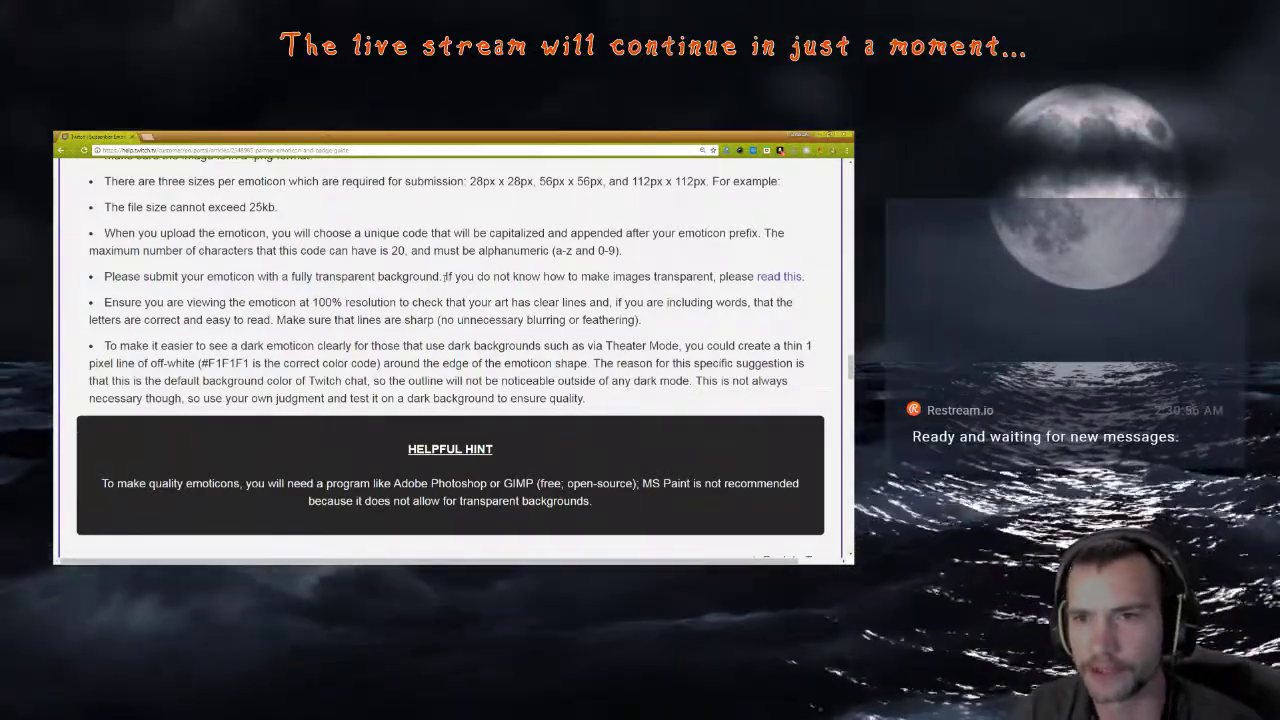
scroll(215, 321, down, 1)
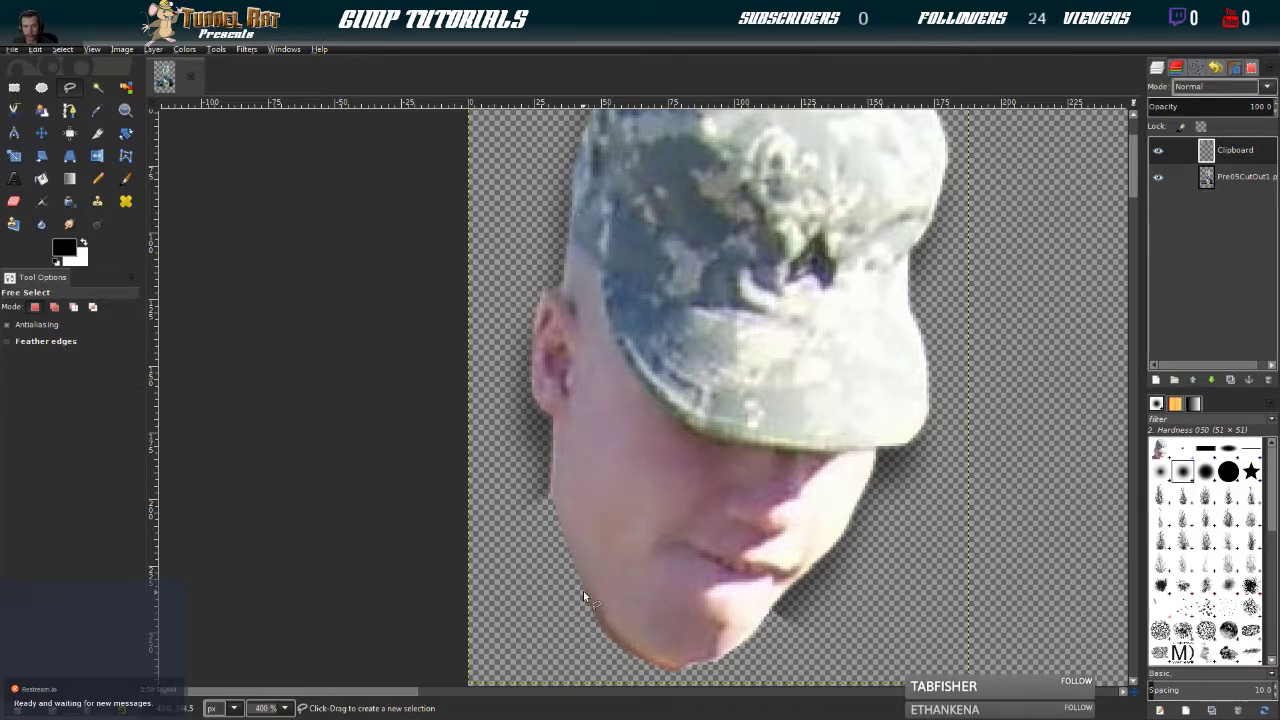
Start a Free Select outline at the ear-side jaw, tracing up the cheek edge and the outer edge of the ear
scroll(584, 596, up, 3)
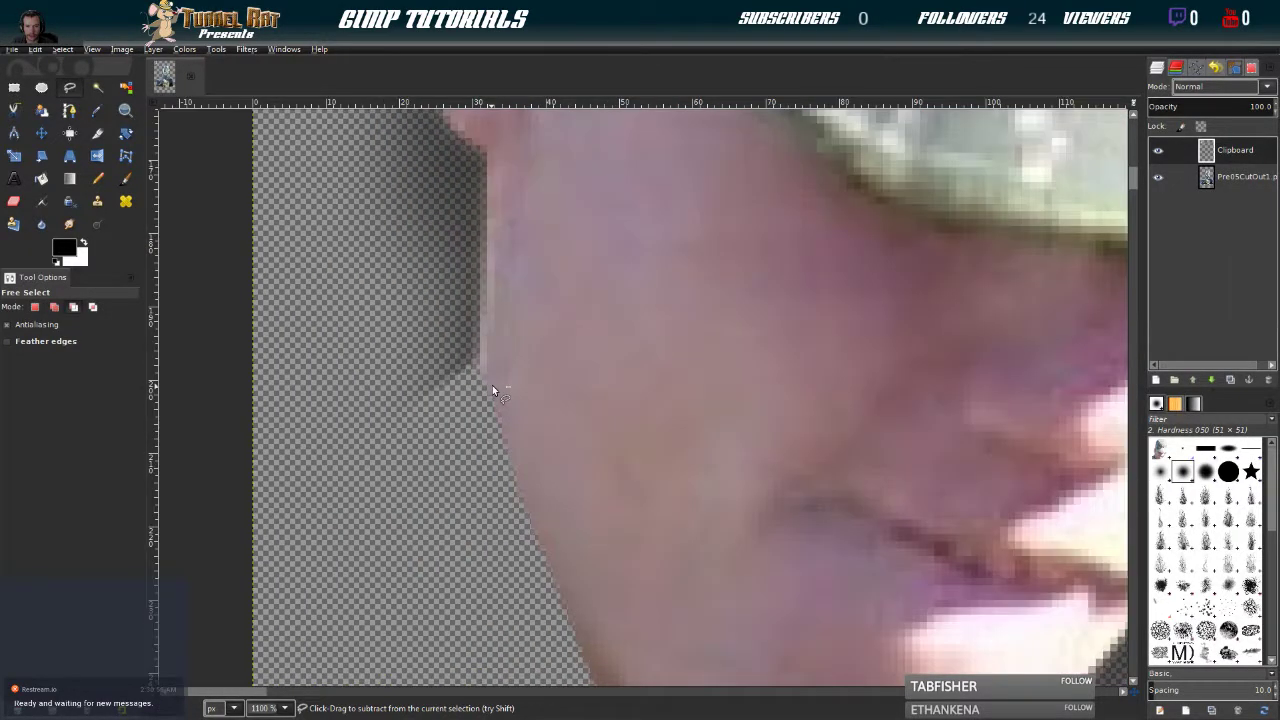
click(479, 368)
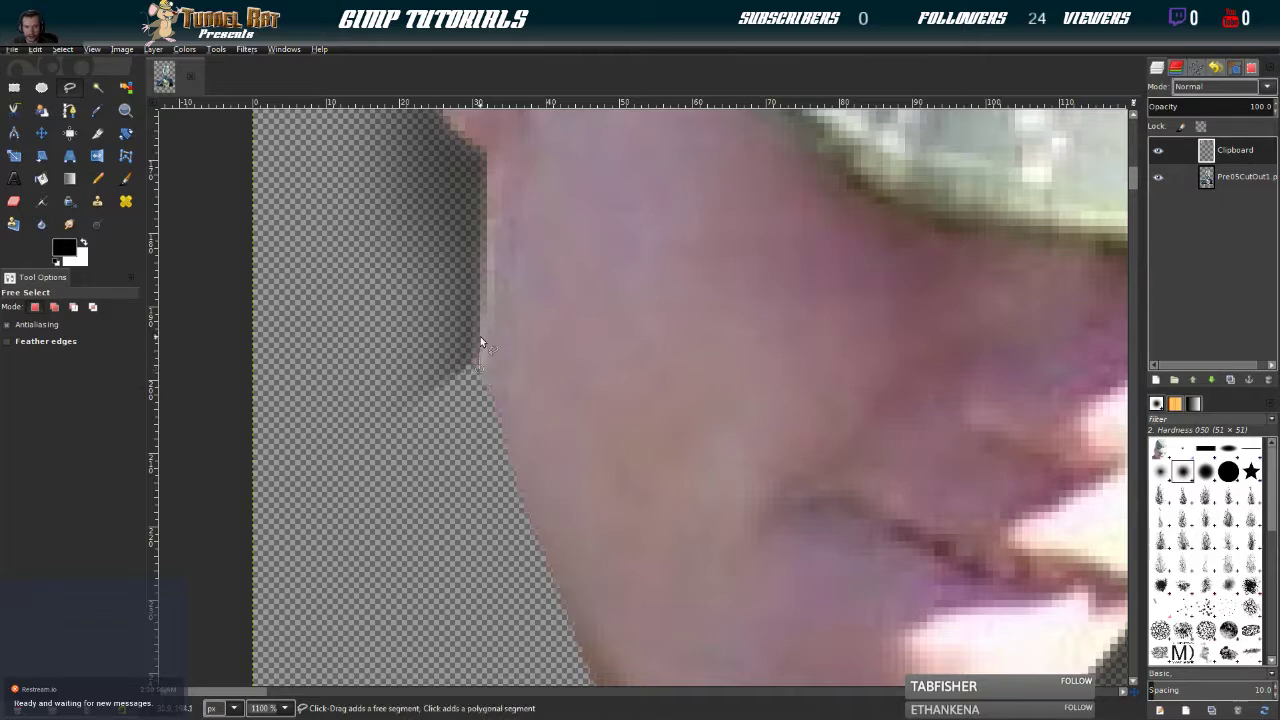
click(483, 149)
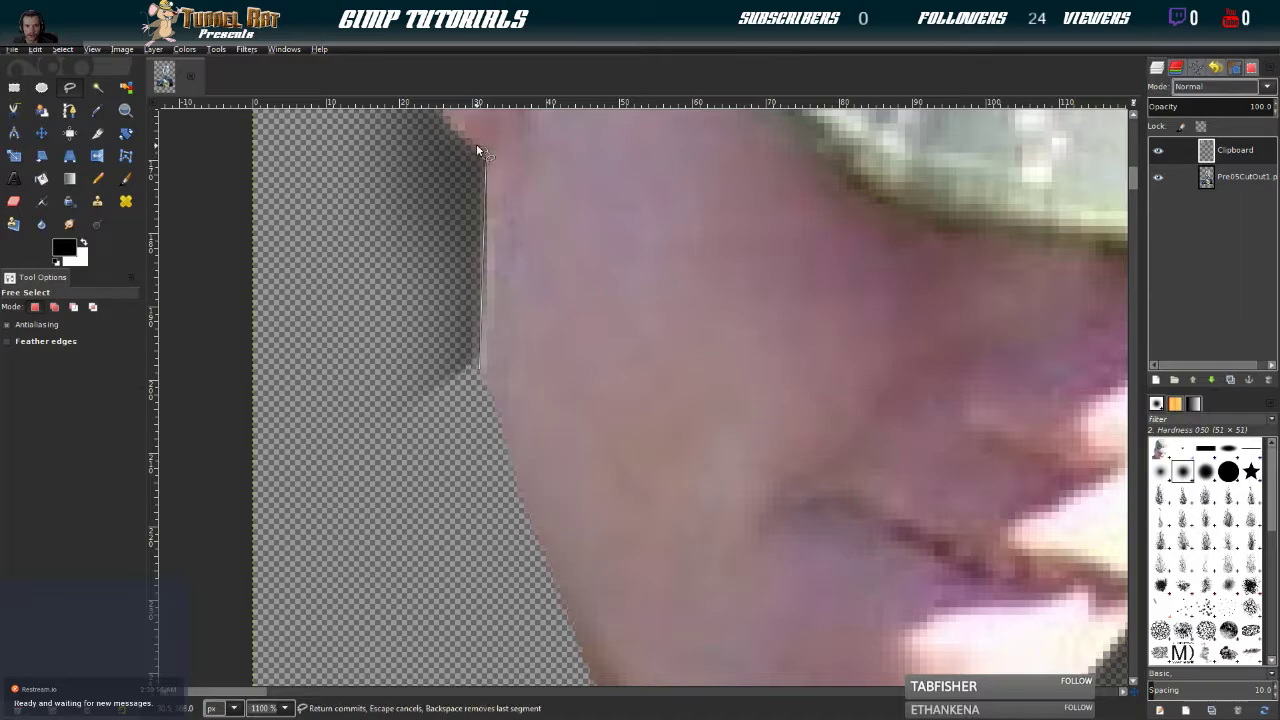
click(467, 141)
scroll(446, 126, up, 5)
scroll(446, 126, left, 2)
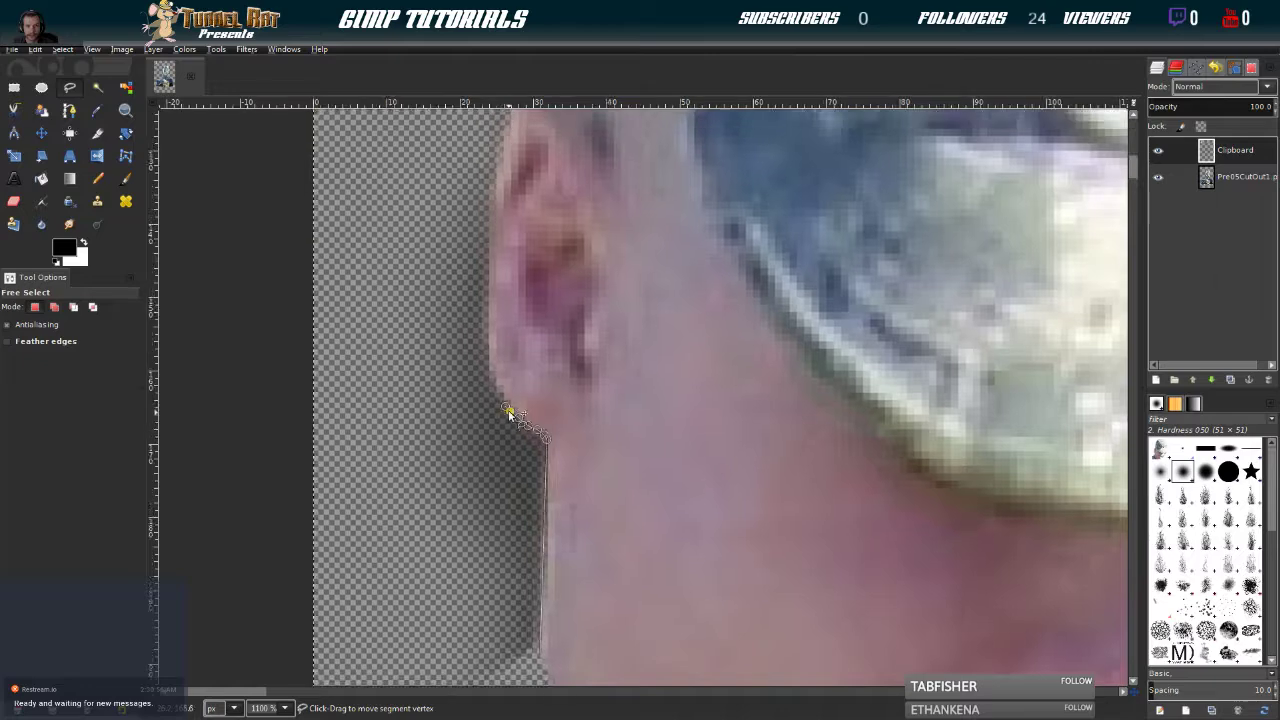
click(491, 379)
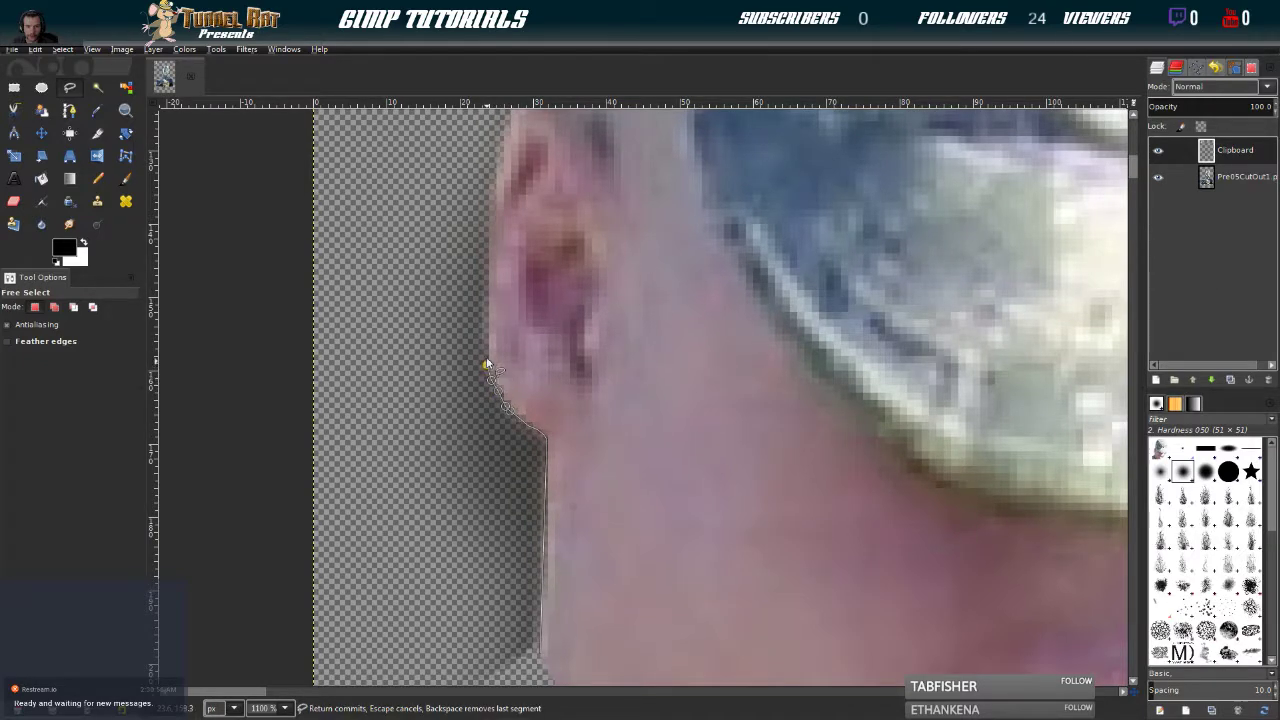
click(491, 194)
Continue the Free Select outline over the top of the ear and up the temple to the cap's lower edge
scroll(508, 140, up, 5)
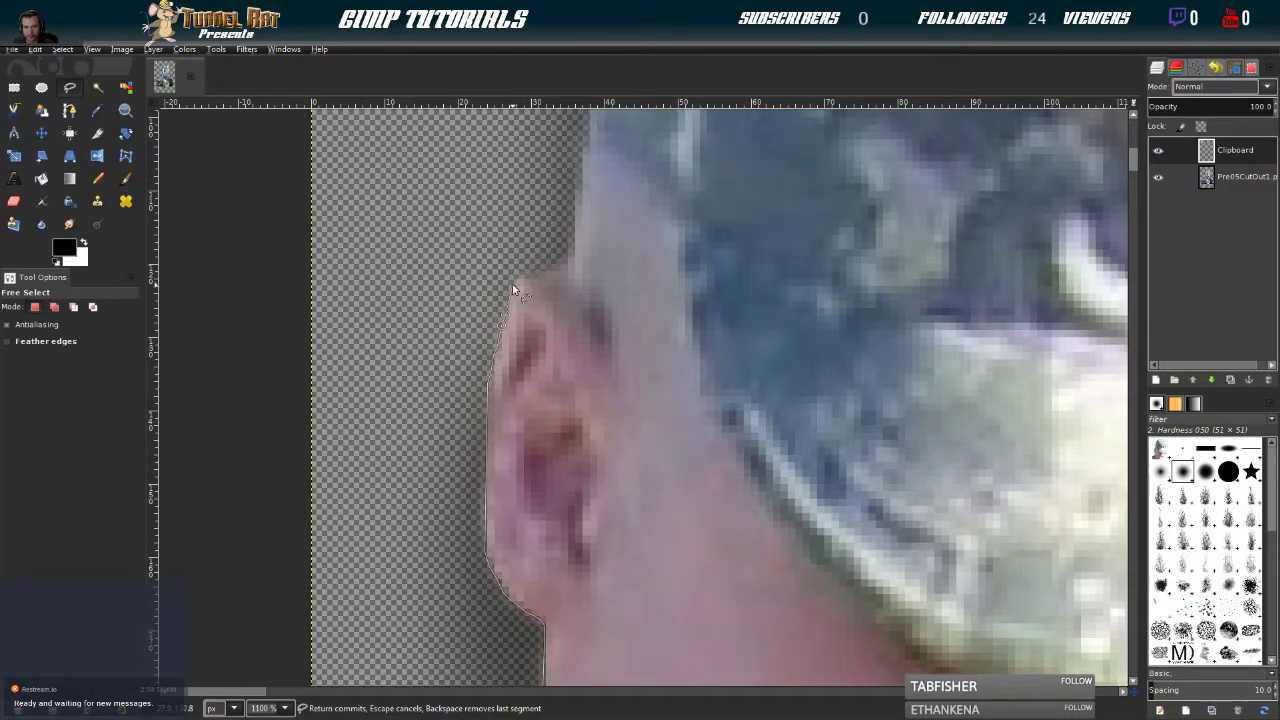
click(510, 286)
click(541, 267)
click(554, 265)
click(568, 260)
click(579, 191)
scroll(584, 143, up, 3)
click(570, 296)
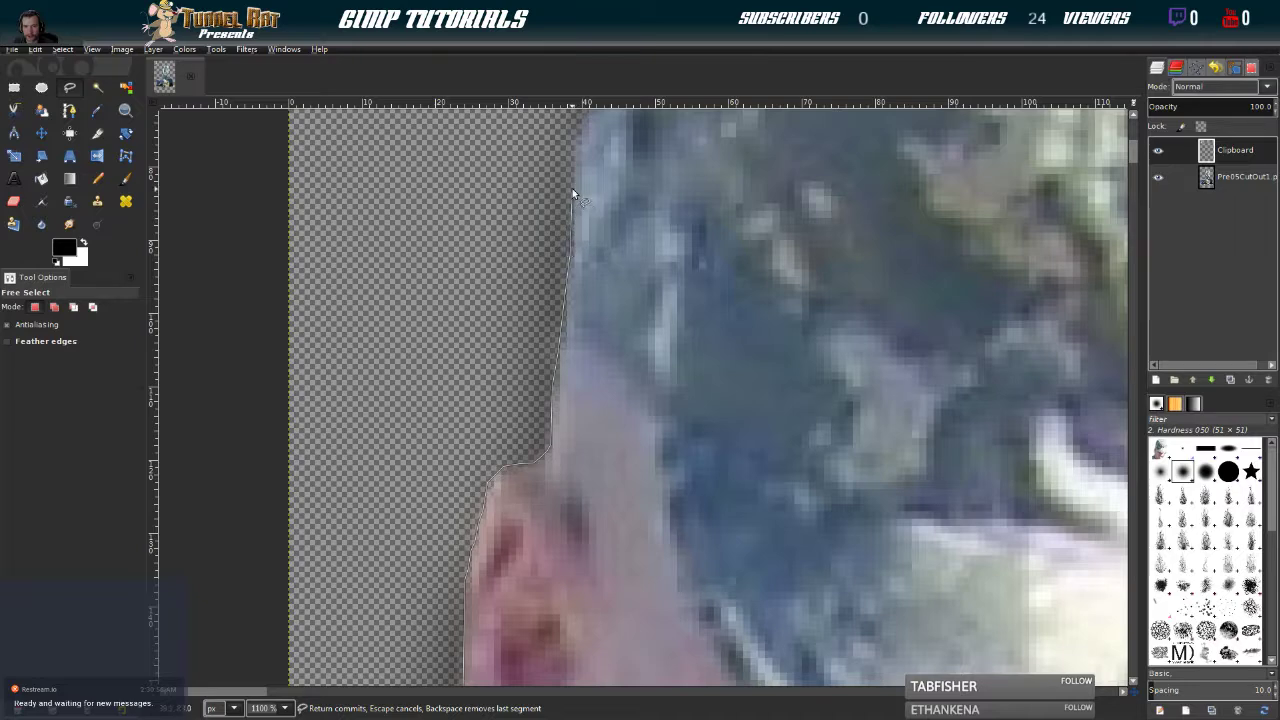
Extend the outline up the ear-side edge of the cap and onto the crown
scroll(575, 160, up, 3)
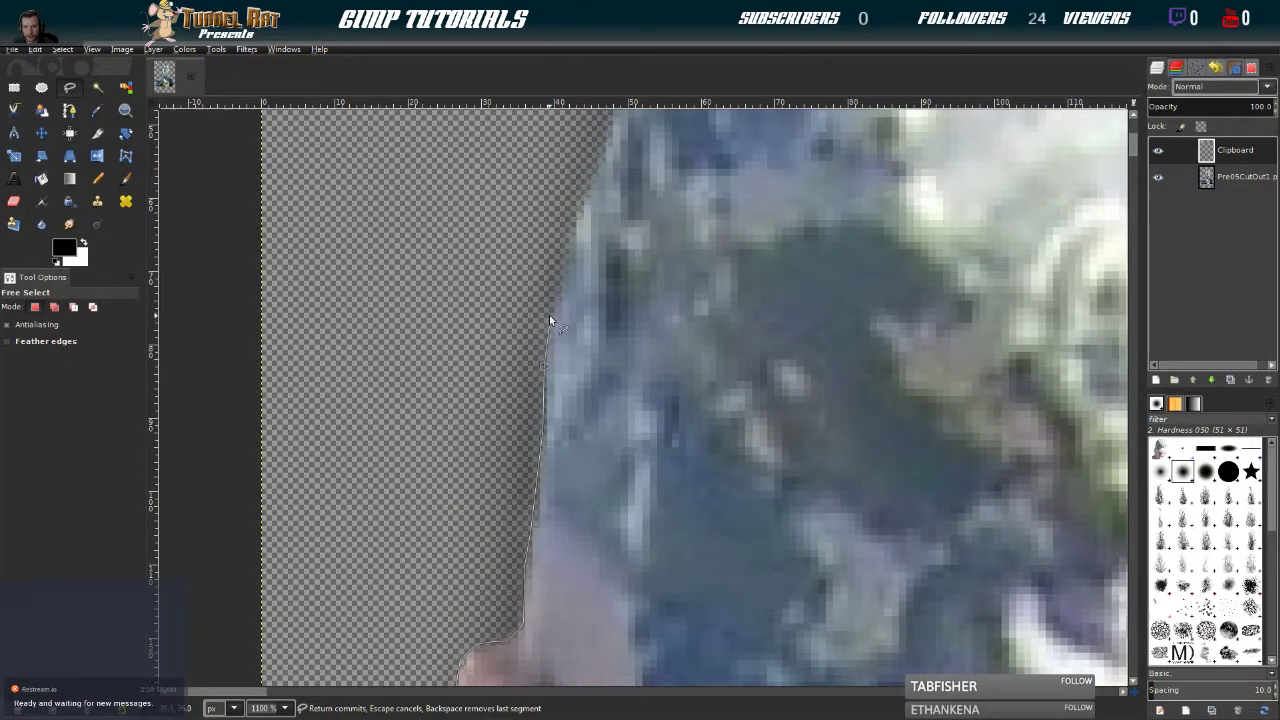
click(569, 228)
scroll(604, 129, up, 4)
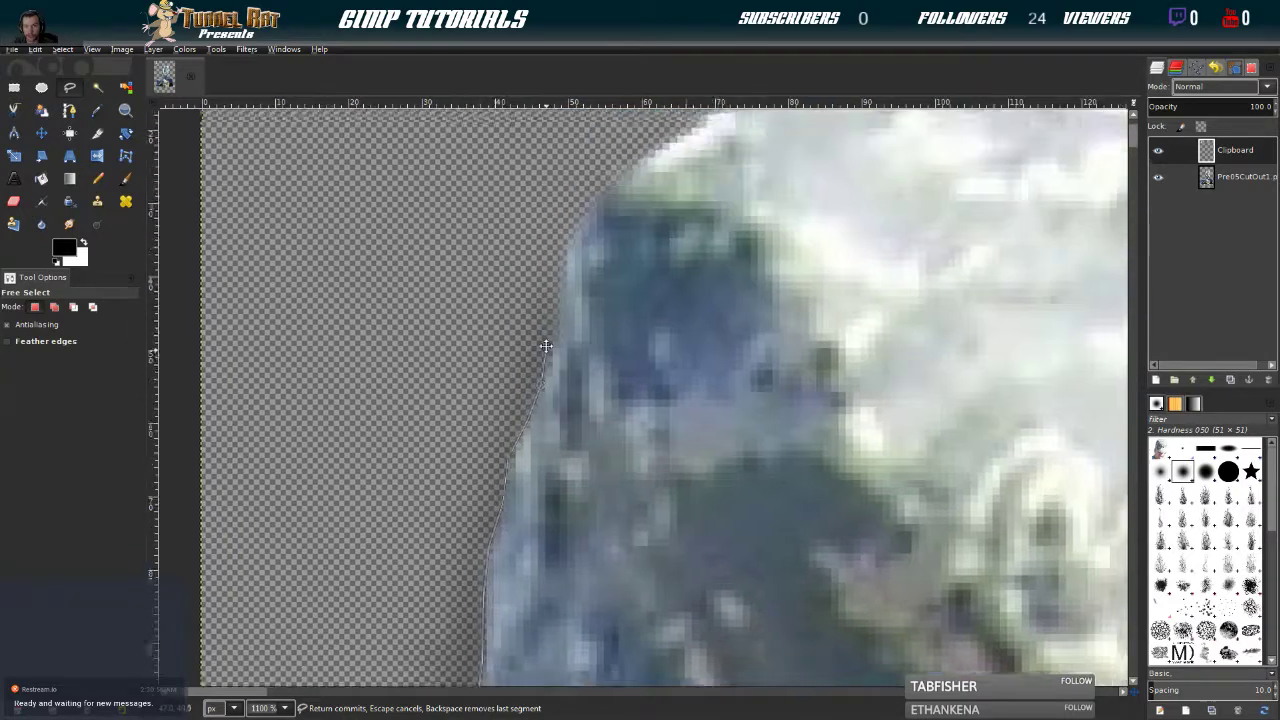
click(557, 306)
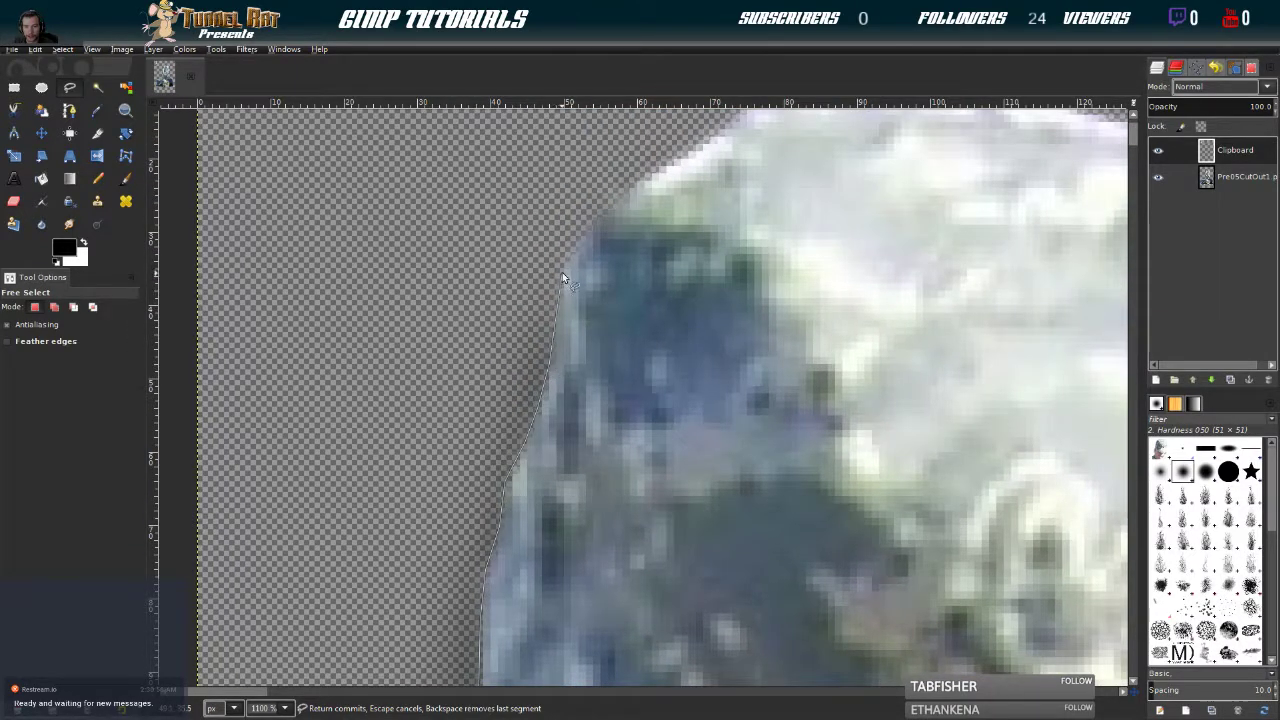
click(637, 185)
scroll(690, 165, up, 3)
scroll(690, 165, right, 5)
click(513, 268)
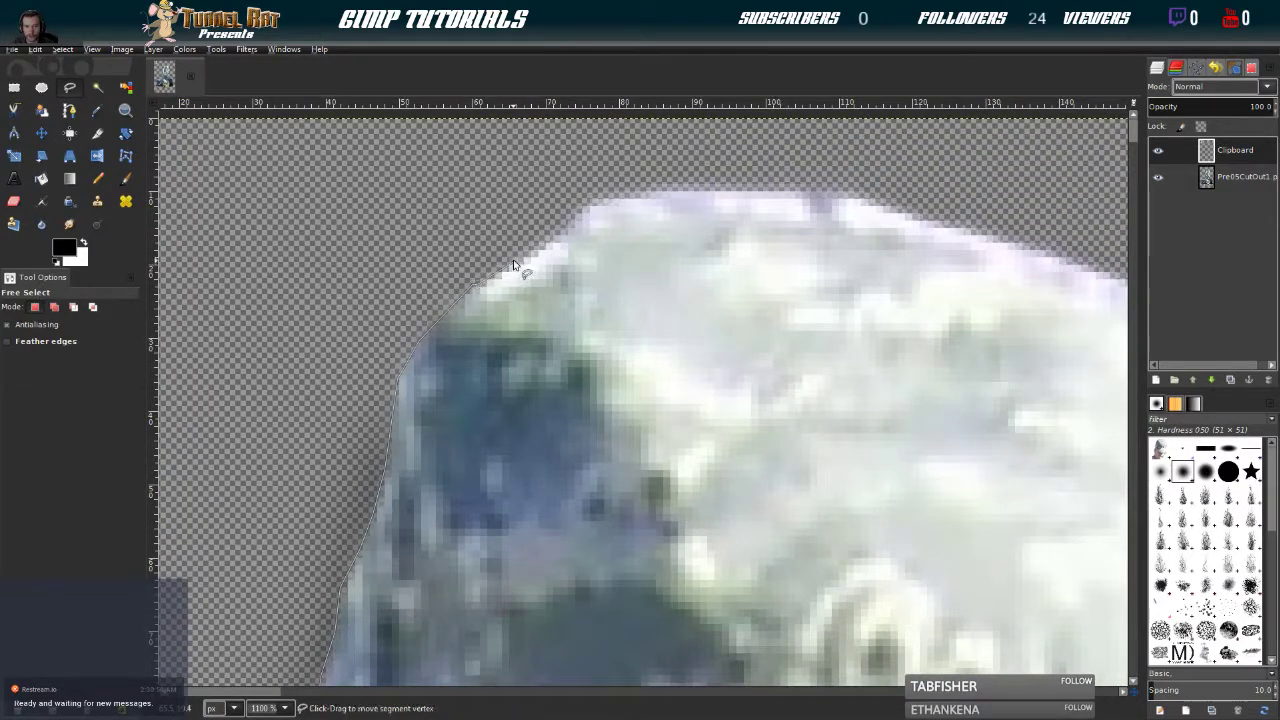
click(590, 208)
click(659, 186)
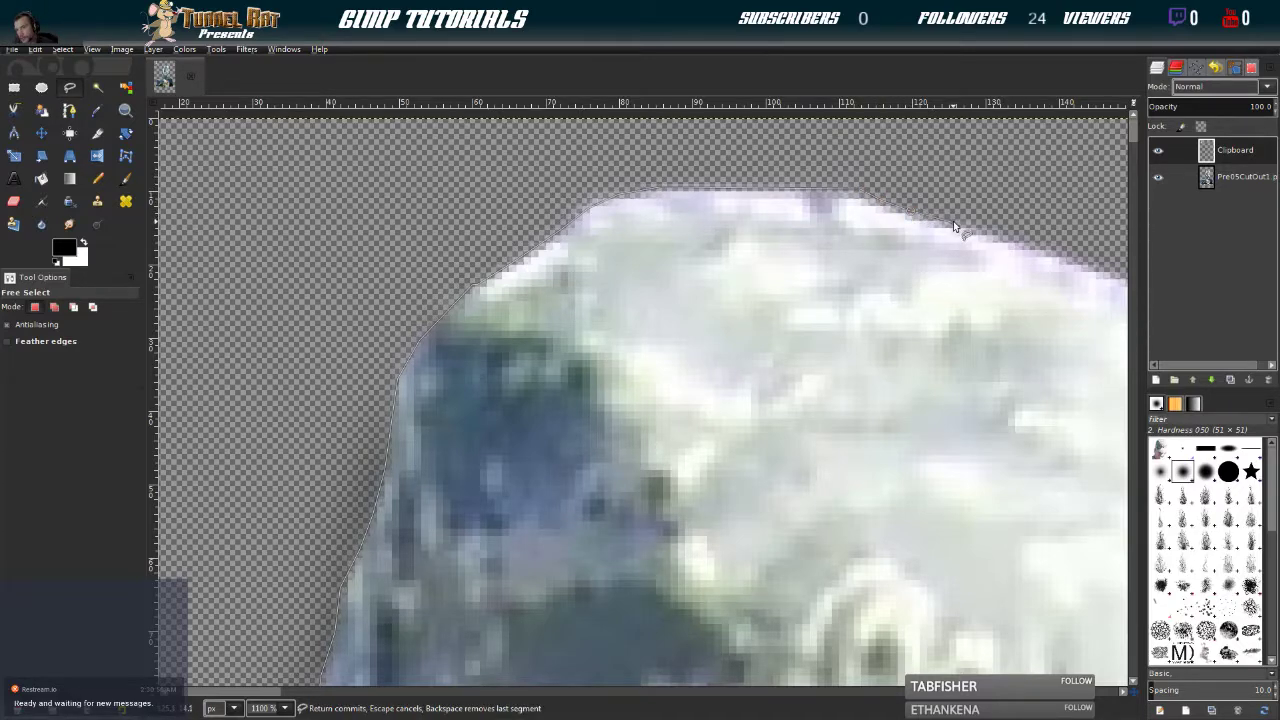
Trace the outline across the cap's crown and down its far side to the notch above the brim
scroll(953, 227, right, 5)
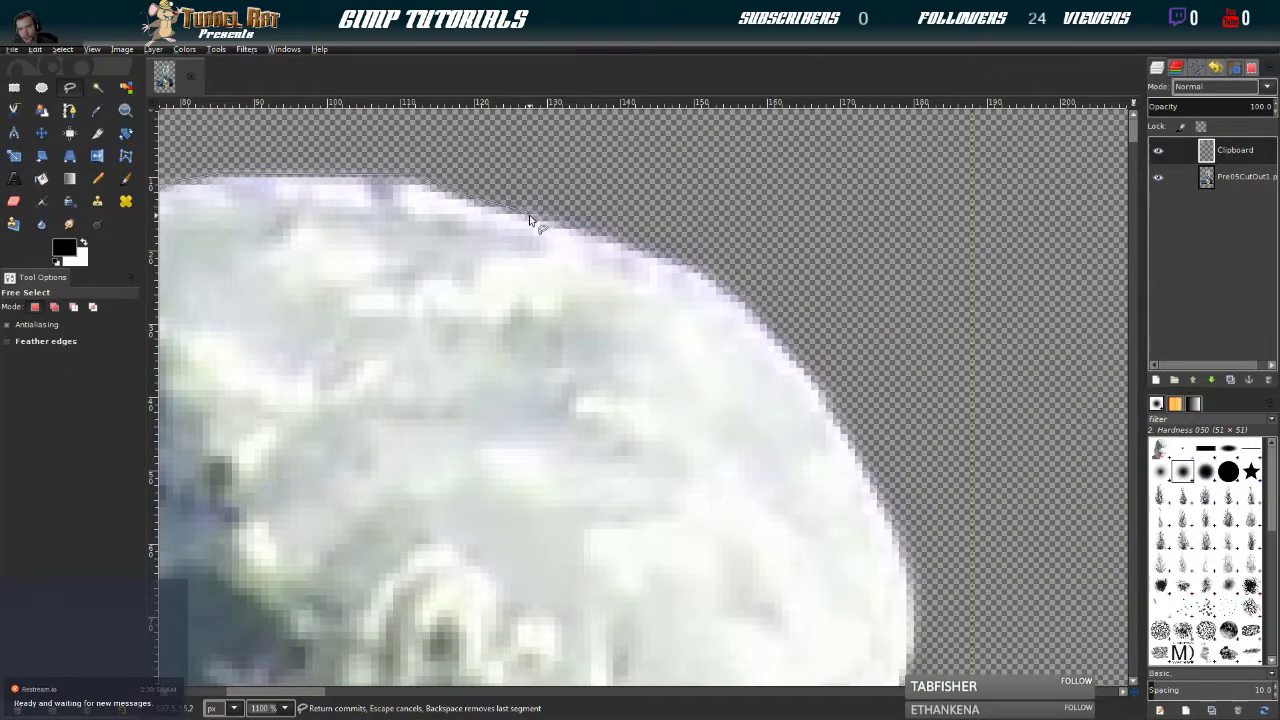
click(562, 220)
click(719, 283)
click(853, 439)
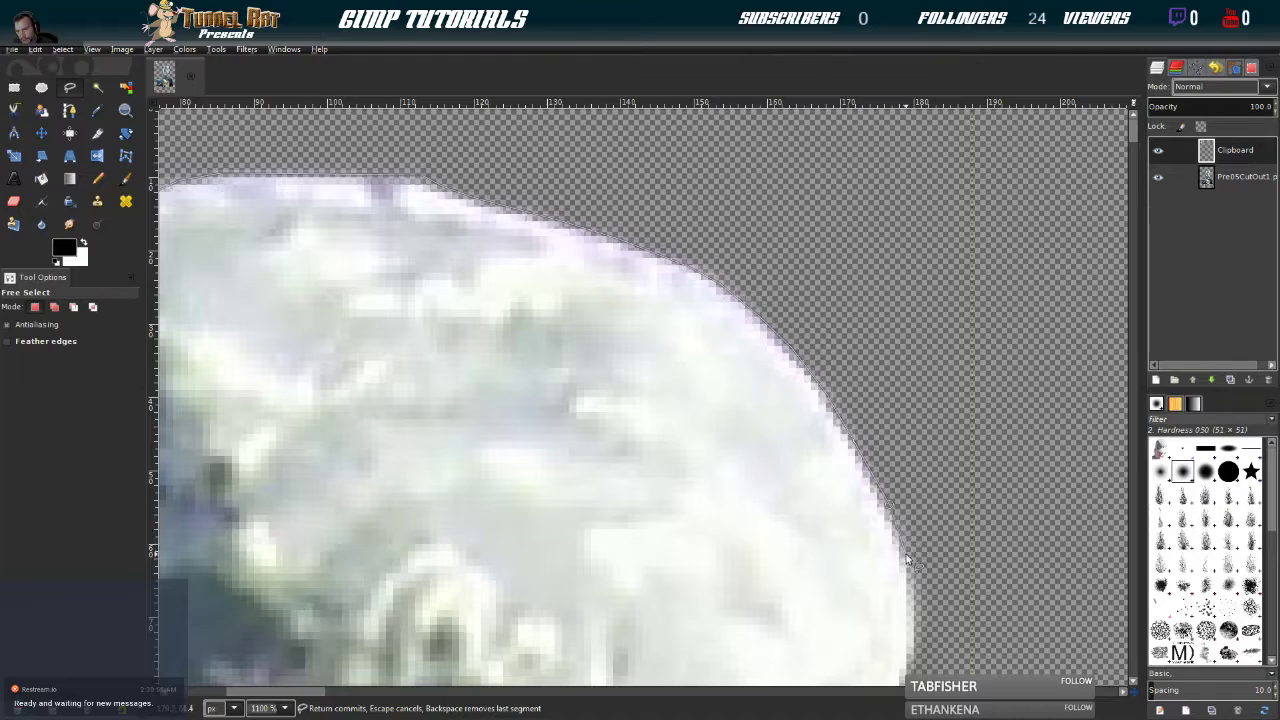
click(913, 633)
drag(913, 640, 801, 221)
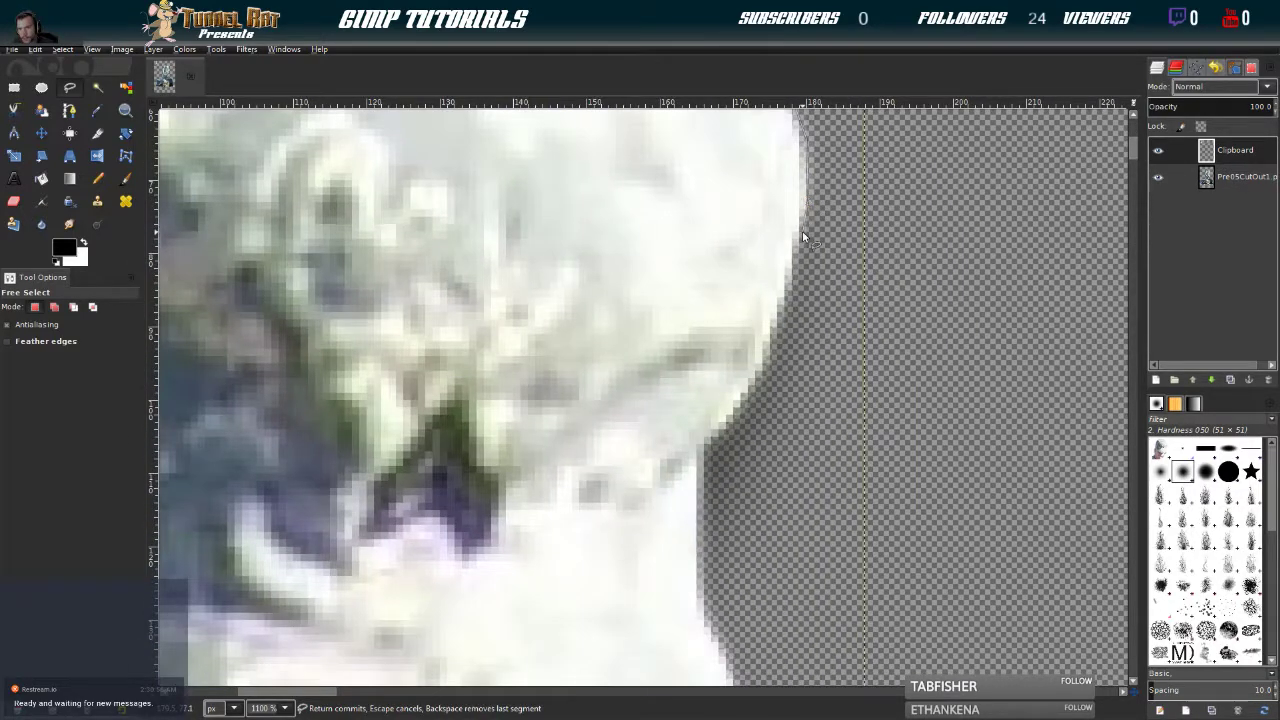
click(788, 297)
click(714, 443)
Follow the notch and the outer edge of the cap's brim with the outline, rounding the brim's lower corner
scroll(714, 514, down, 4)
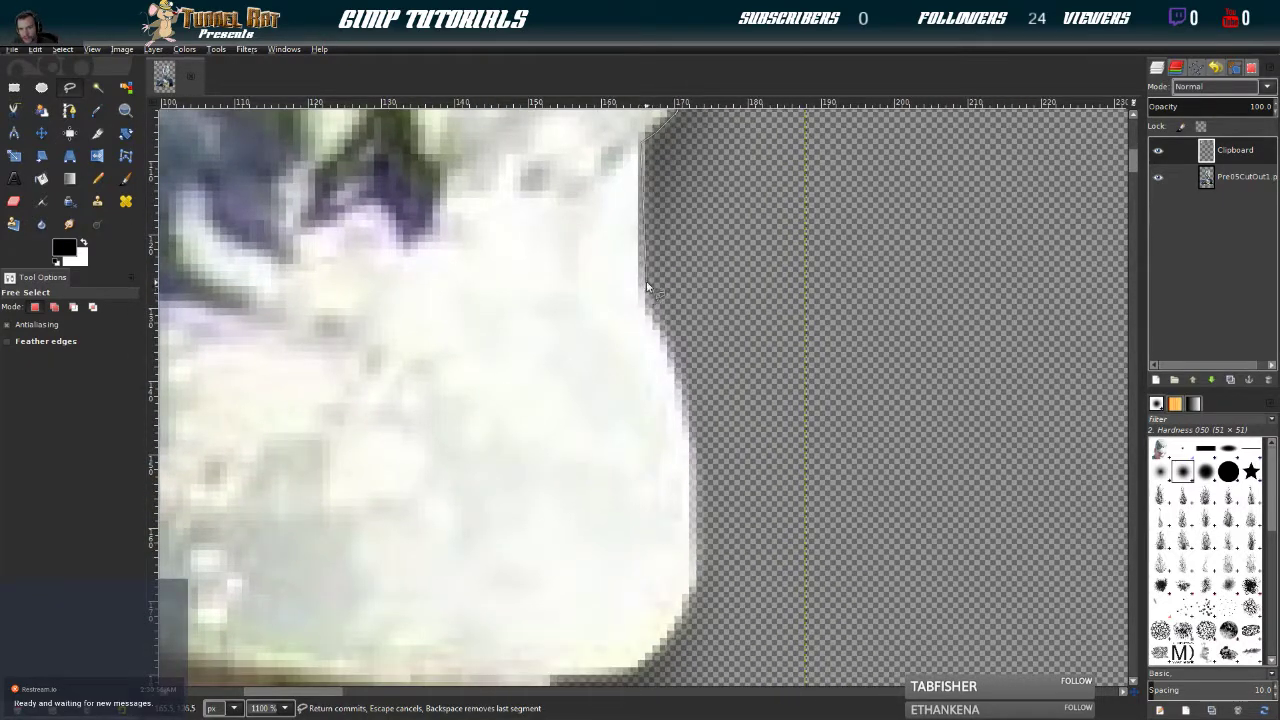
click(643, 285)
click(650, 316)
click(673, 350)
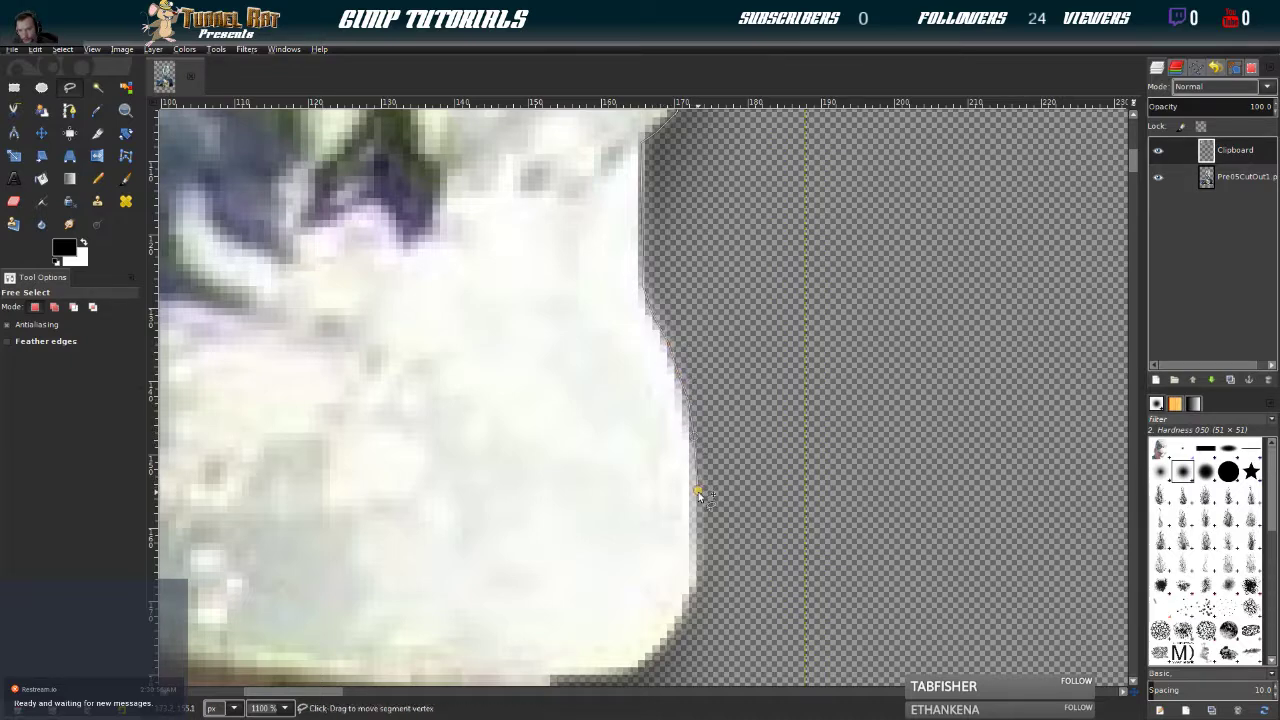
scroll(695, 480, down, 5)
click(694, 290)
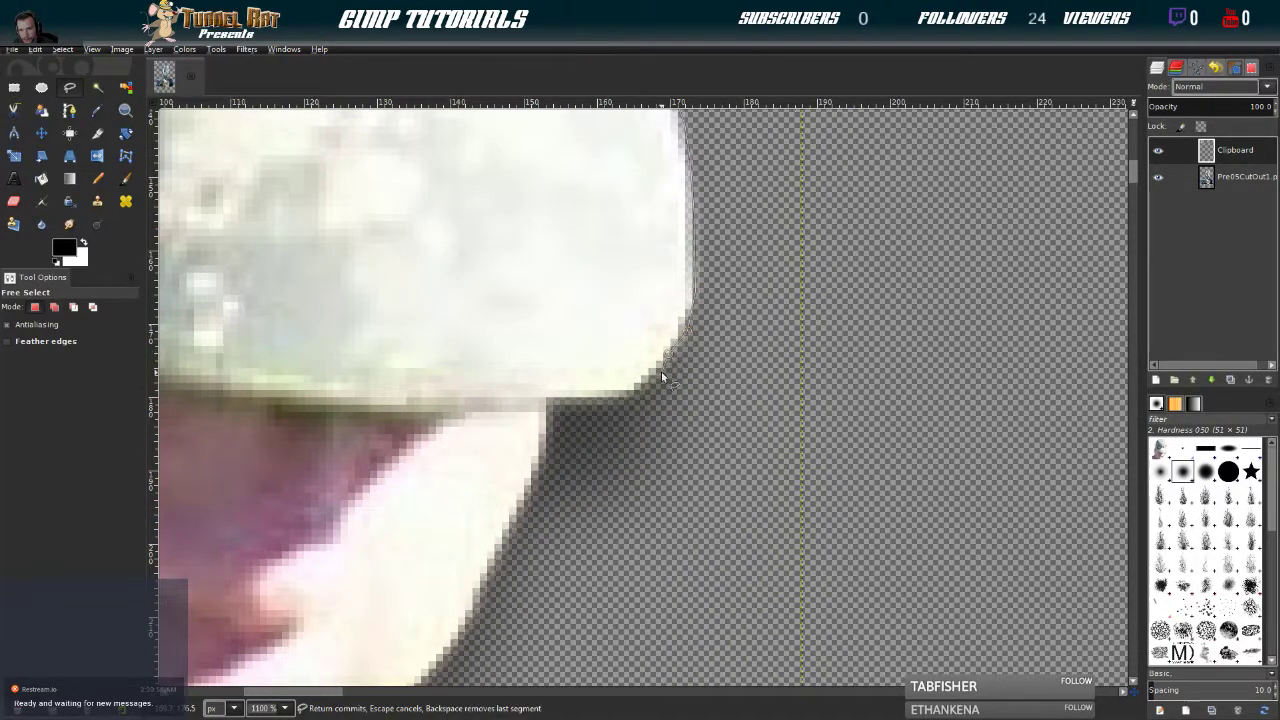
click(638, 395)
Carry the outline along the brim's underside and down the far cheek to the end of the shadow near the chin
scroll(550, 400, down, 5)
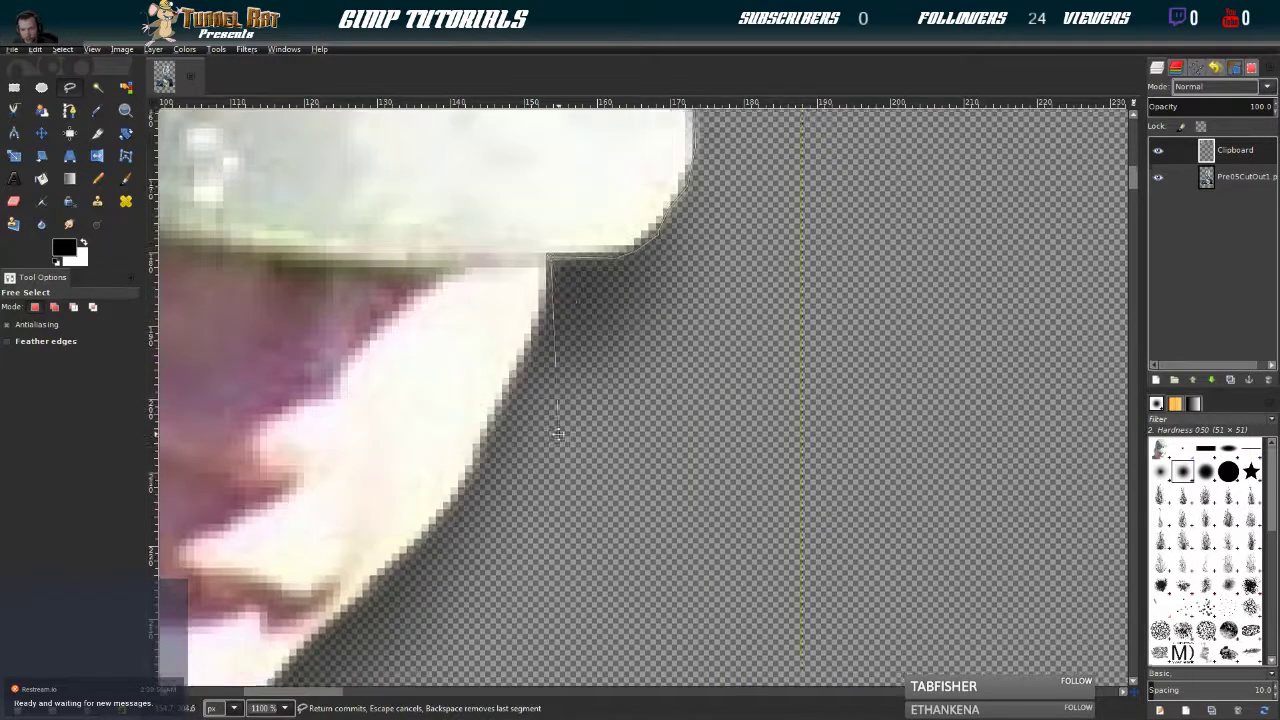
scroll(597, 228, up, 2)
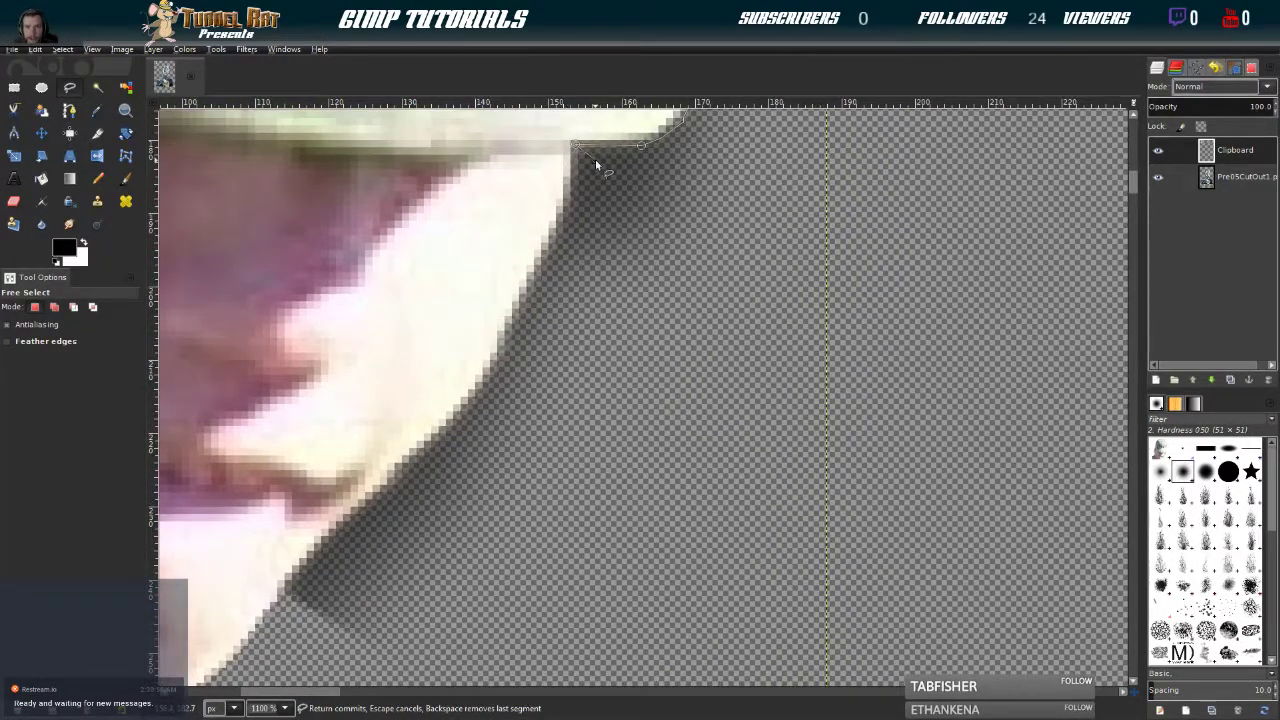
click(570, 194)
click(526, 305)
click(482, 390)
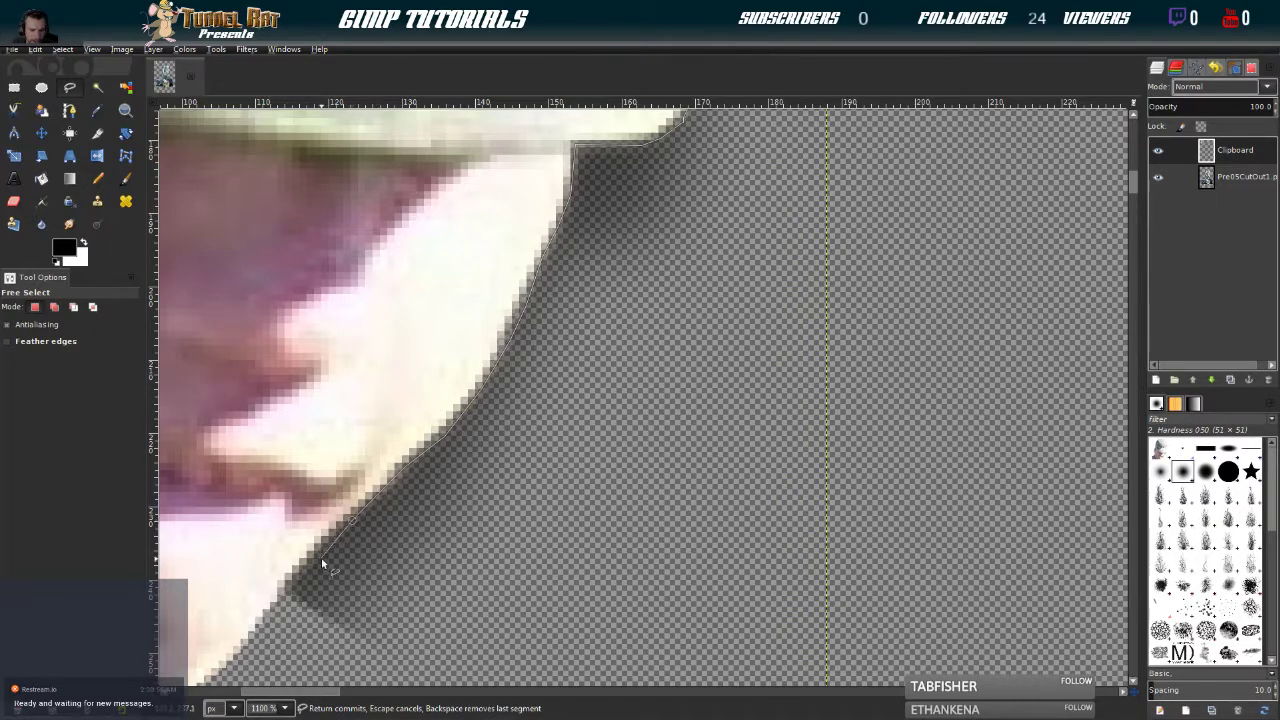
drag(278, 596, 541, 405)
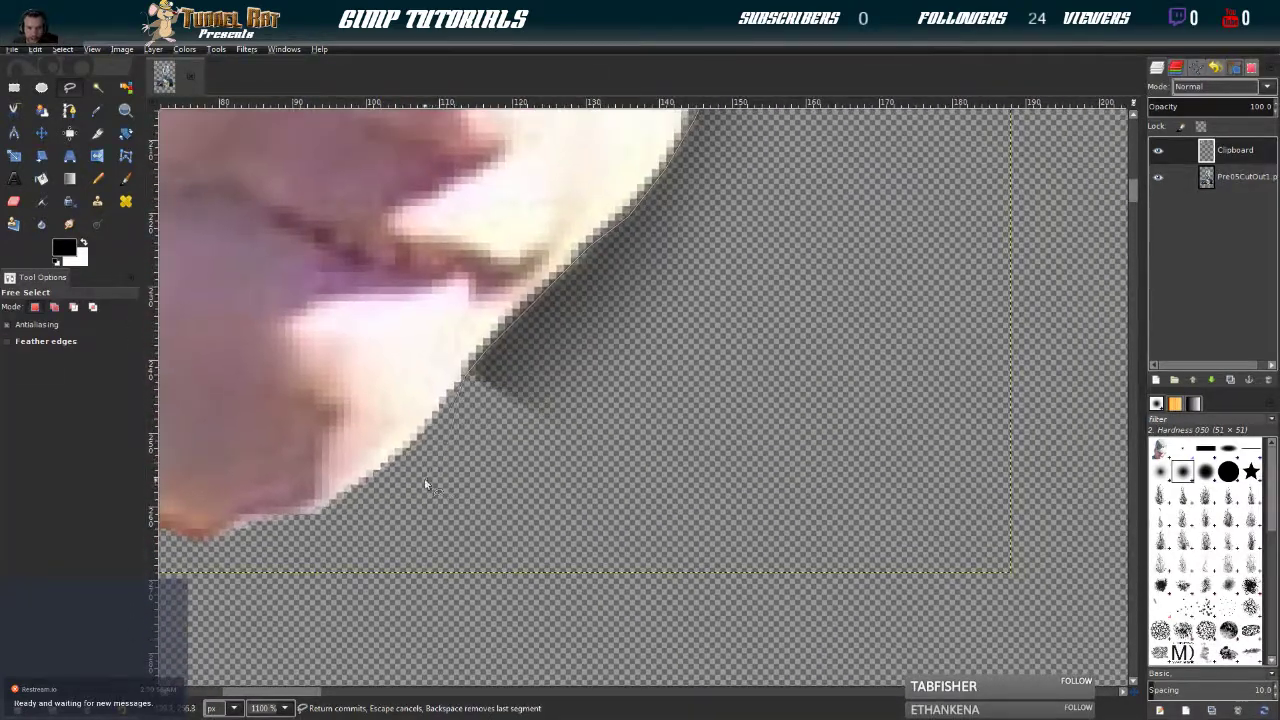
Route the outline loosely around the chin and back to its starting point on the jaw, closing the selection
drag(406, 479, 741, 278)
mouse_move(577, 369)
mouse_down()
mouse_move(479, 354)
mouse_move(352, 276)
mouse_up()
drag(240, 127, 463, 285)
drag(432, 140, 484, 272)
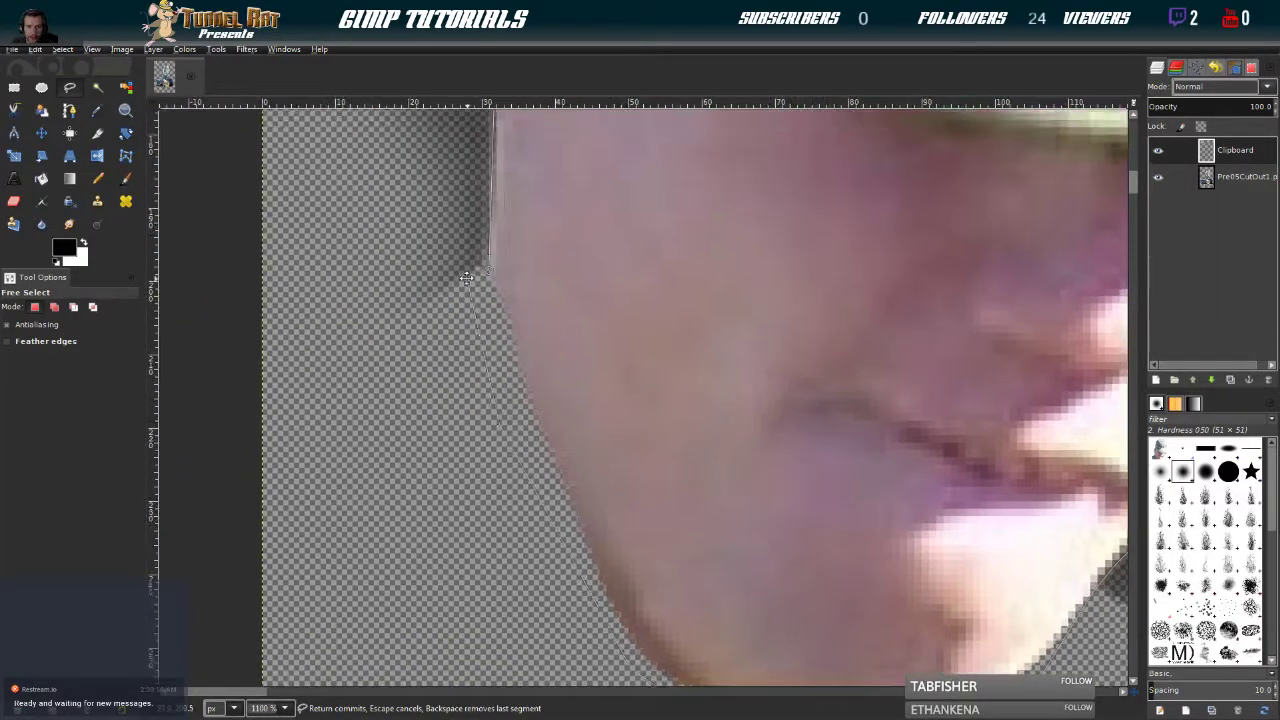
double_click(487, 269)
Invert the head selection, delete the shadow around the head and clear the selection
drag(594, 286, 446, 367)
scroll(446, 367, down, 4)
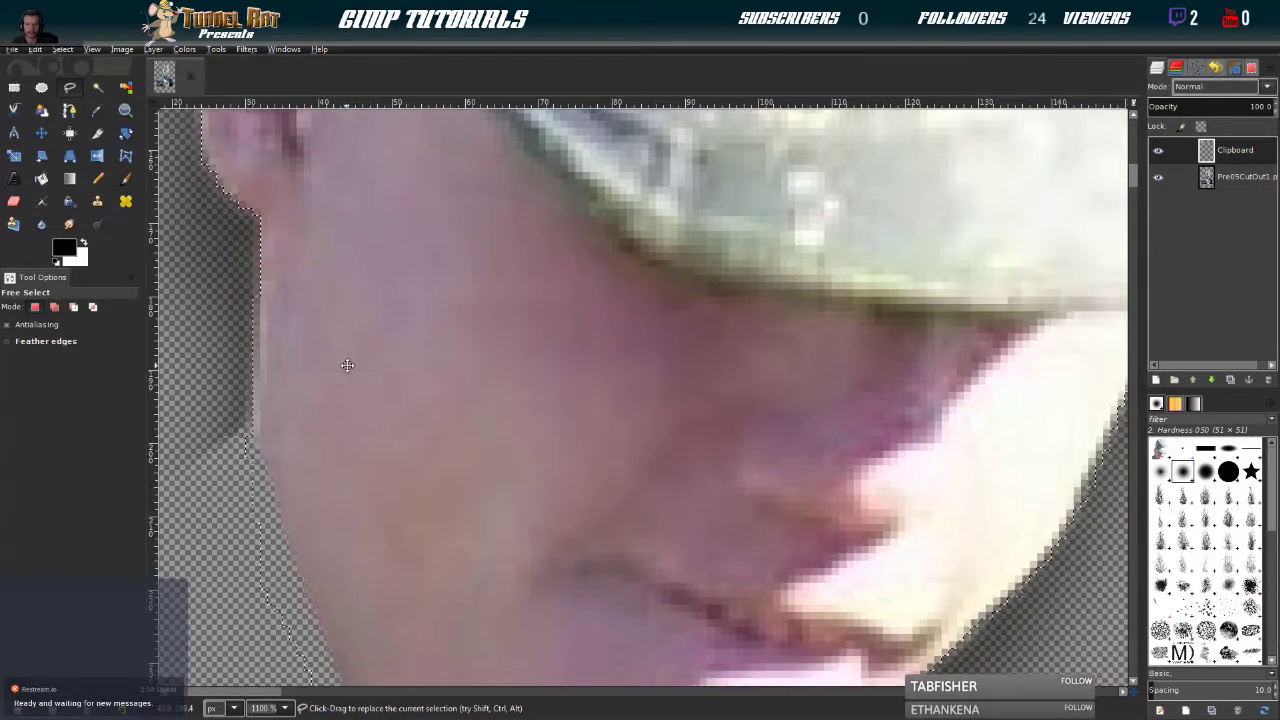
scroll(586, 377, down, 3)
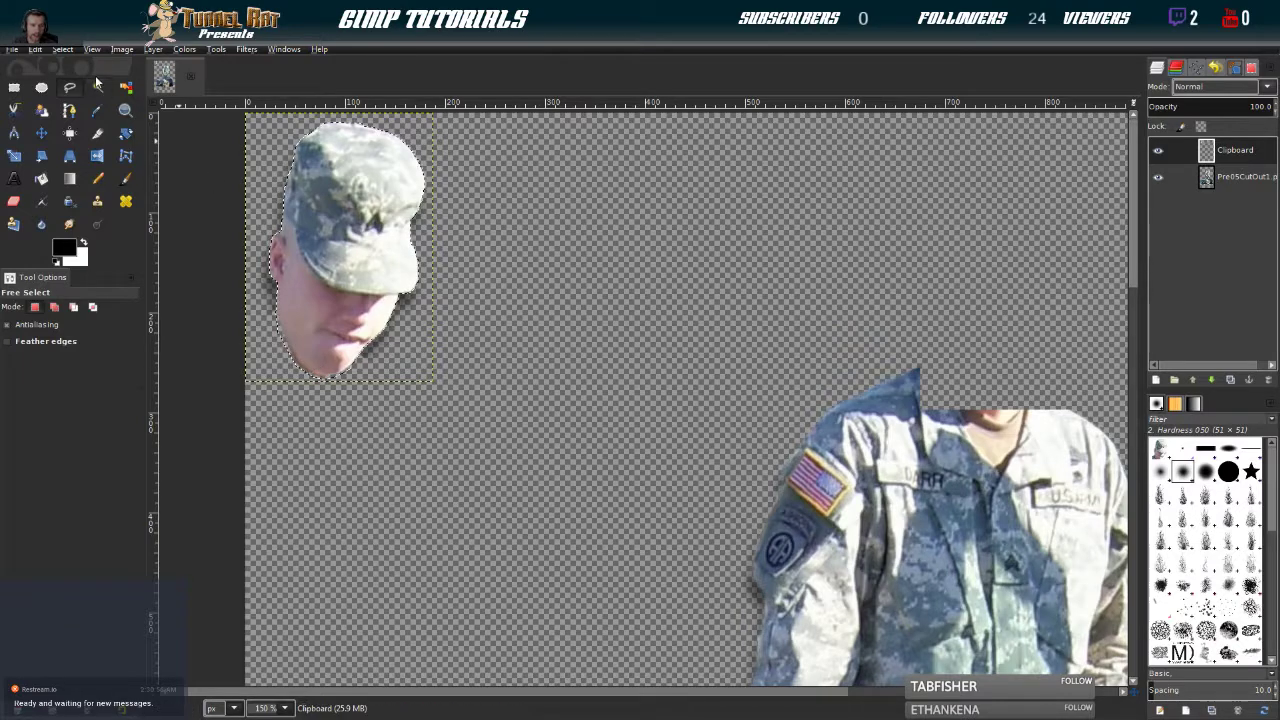
key(ctrl+i)
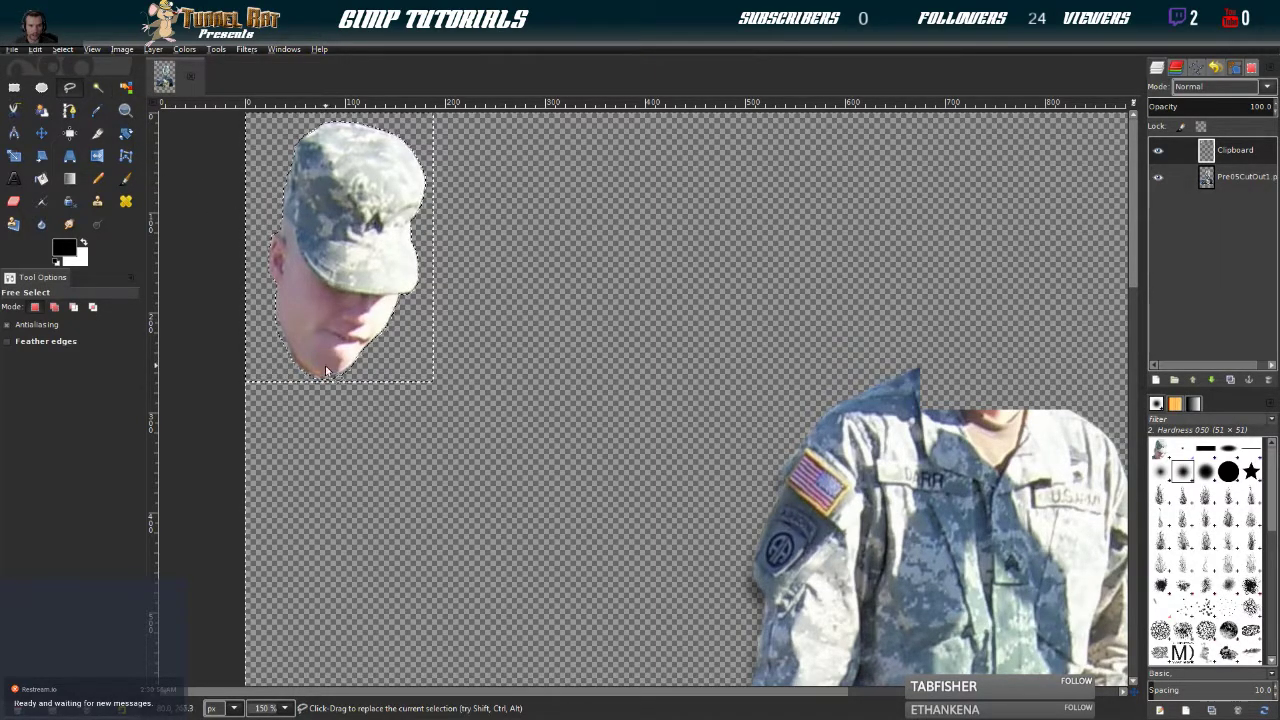
key(ctrl+shift+a)
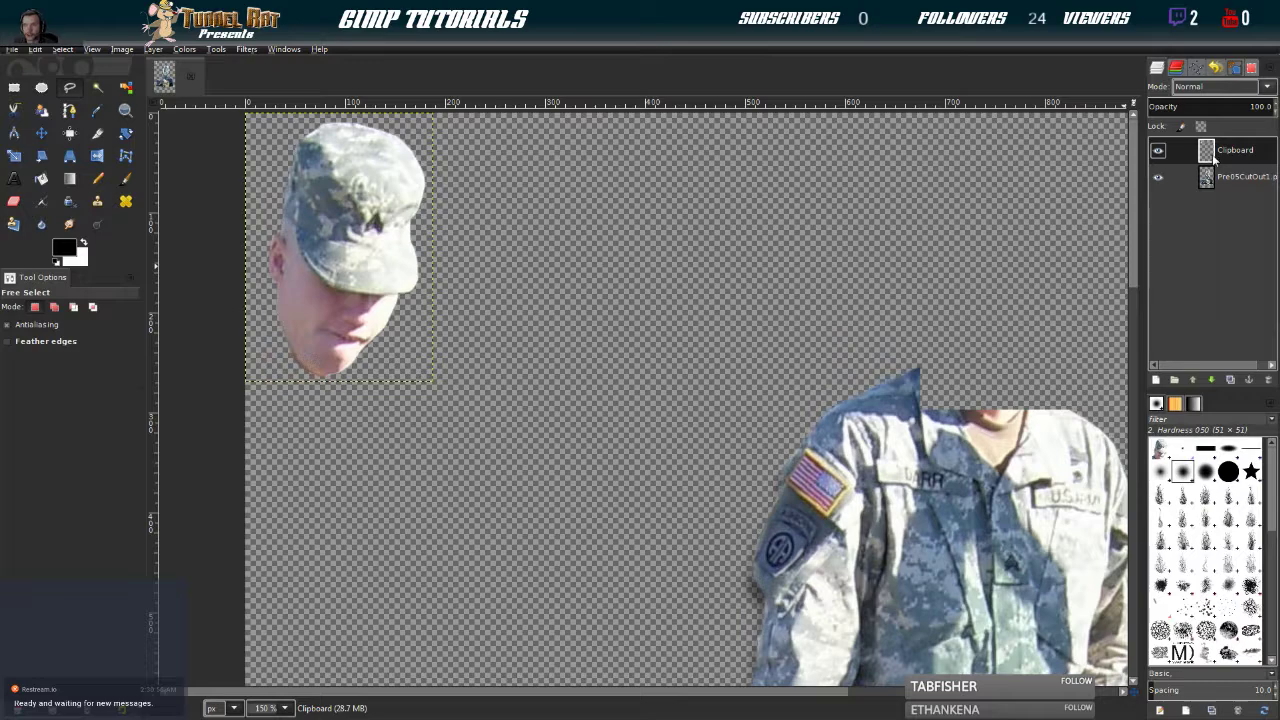
drag(942, 458, 752, 368)
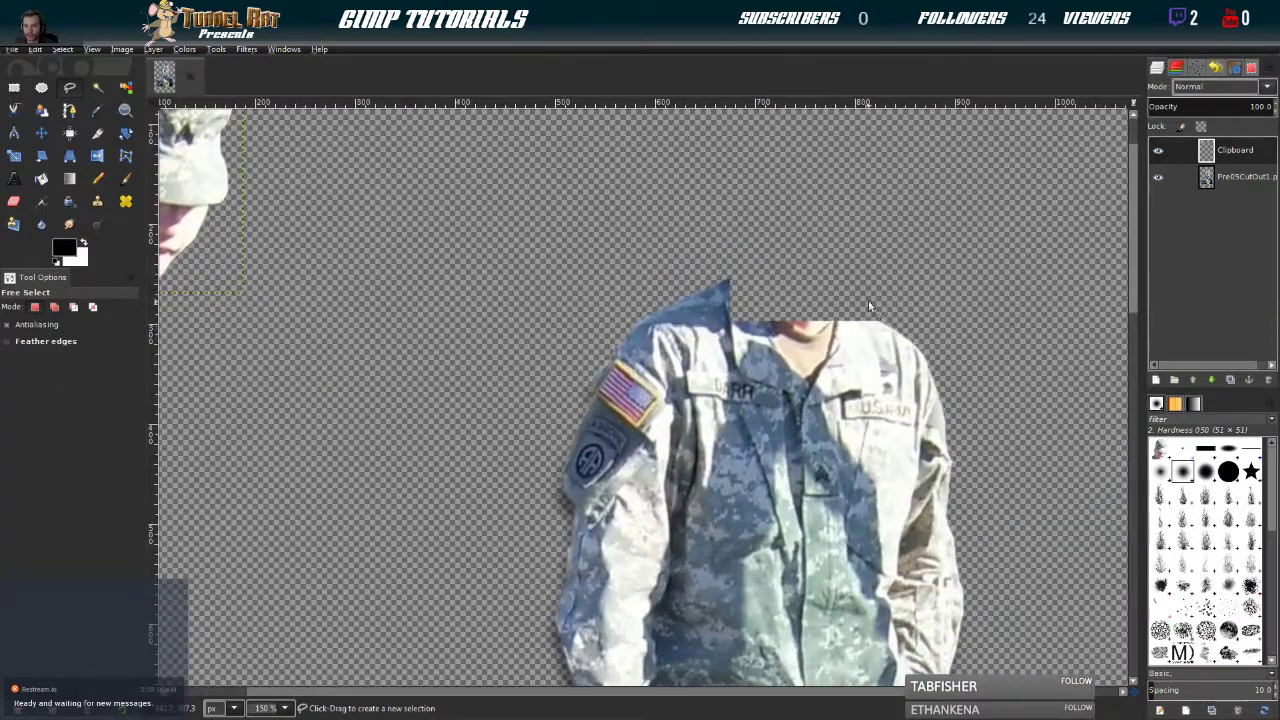
drag(376, 456, 702, 491)
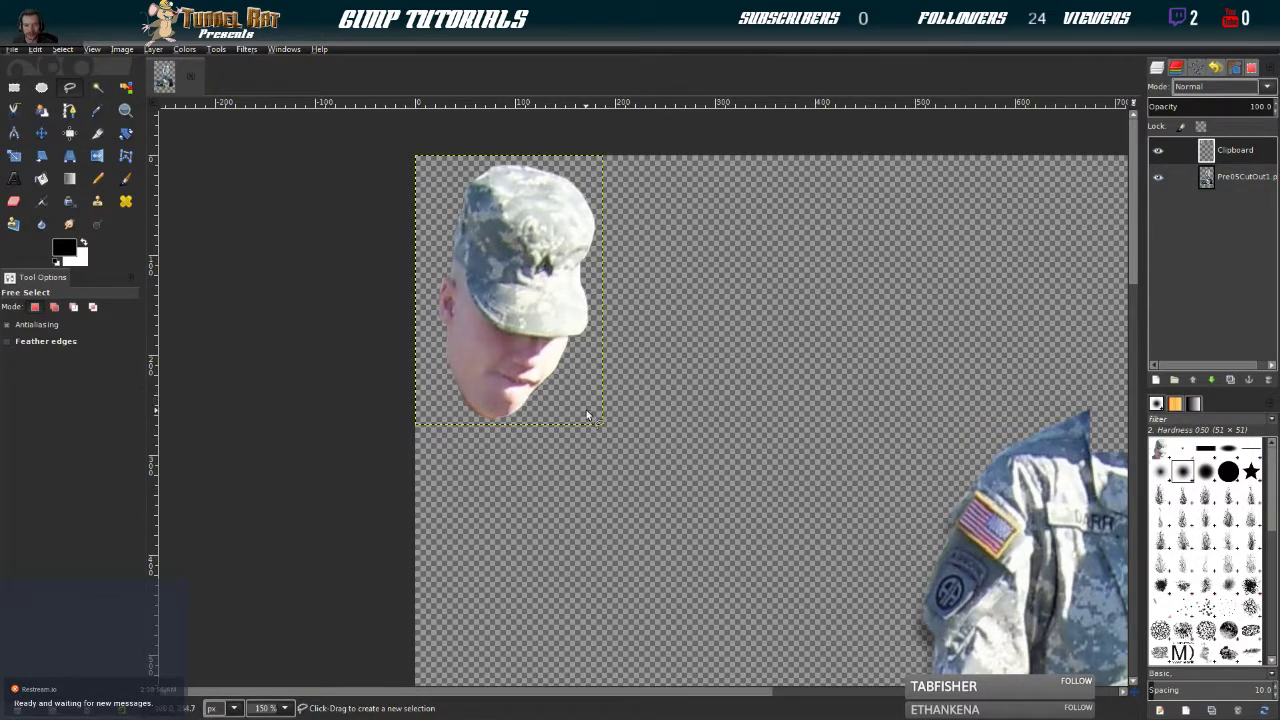
drag(879, 486, 461, 381)
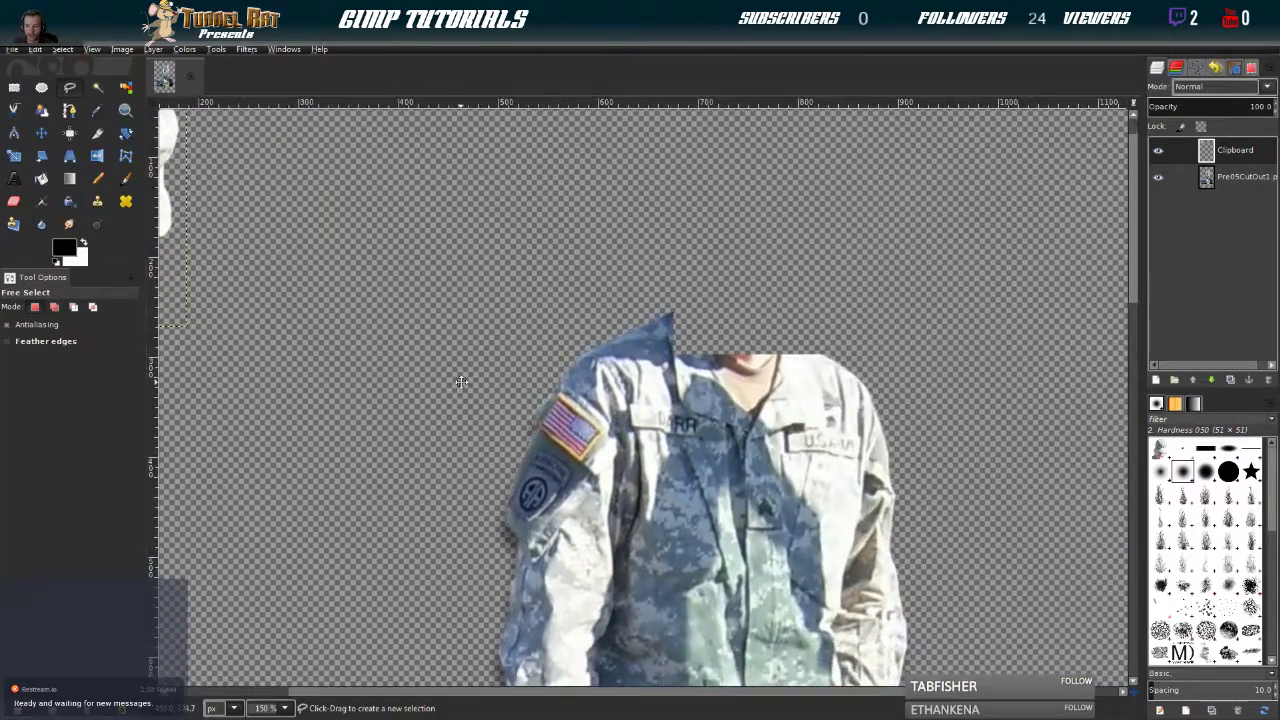
scroll(287, 295, left, 5)
scroll(287, 295, up, 4)
scroll(384, 320, down, 2)
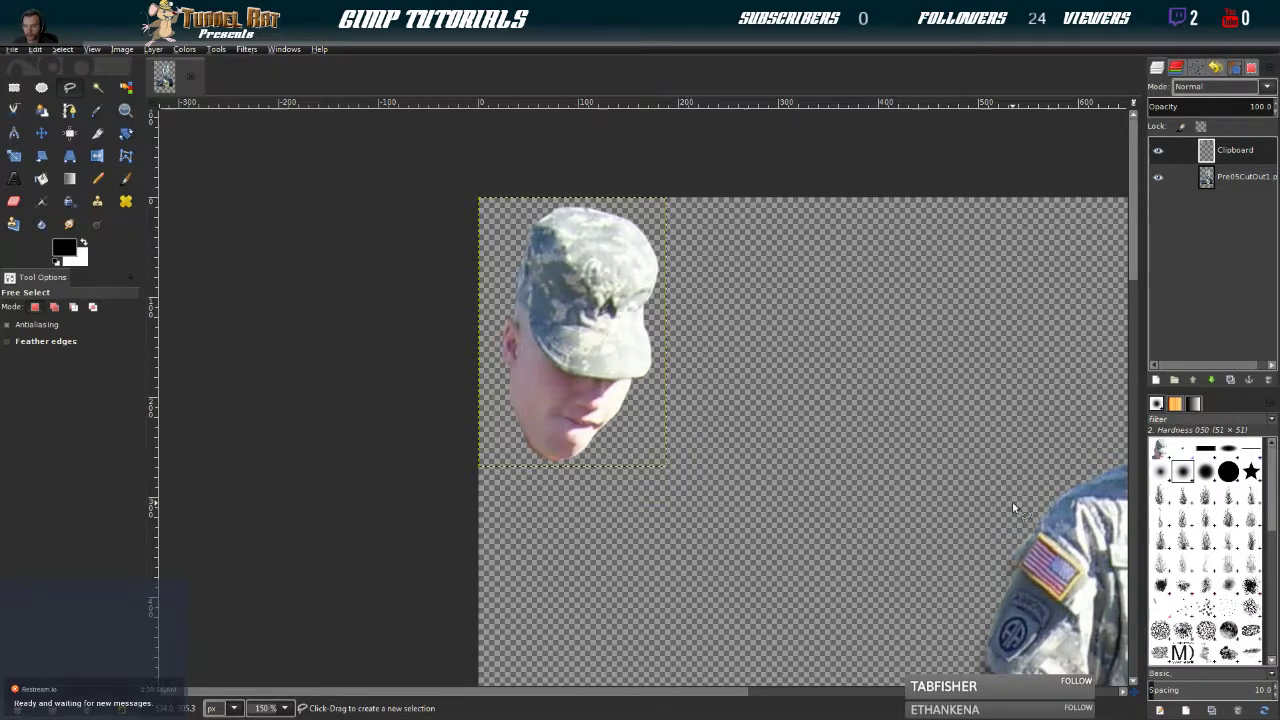
Review Twitch's emoticon guidelines in the browser for the required file format, image sizes, file size limit and transparency
drag(1012, 508, 770, 430)
drag(435, 342, 670, 427)
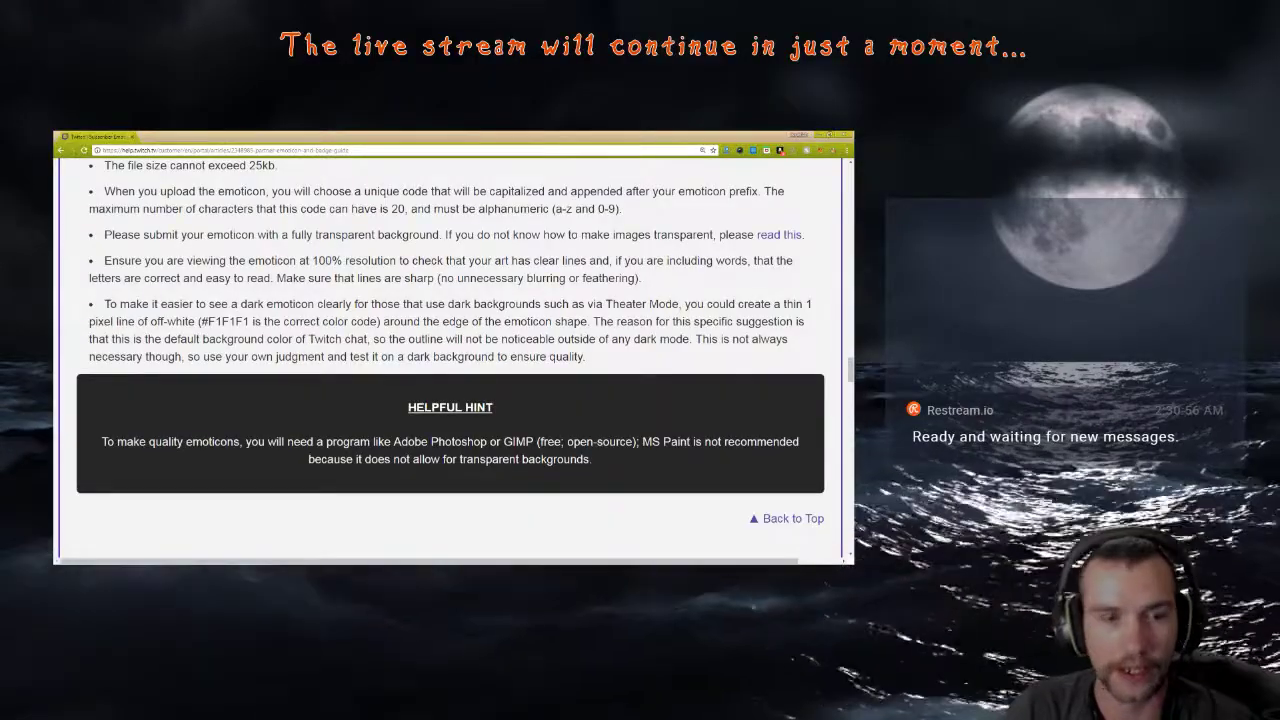
scroll(351, 445, up, 3)
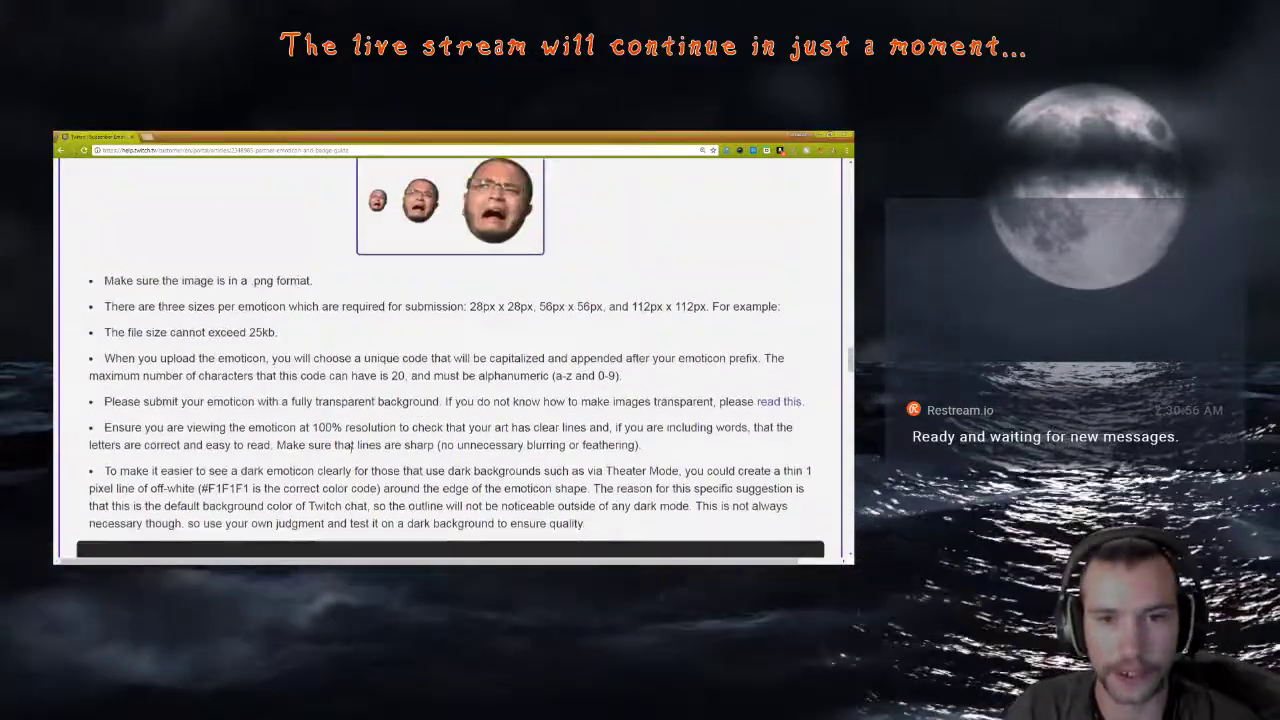
scroll(351, 445, up, 2)
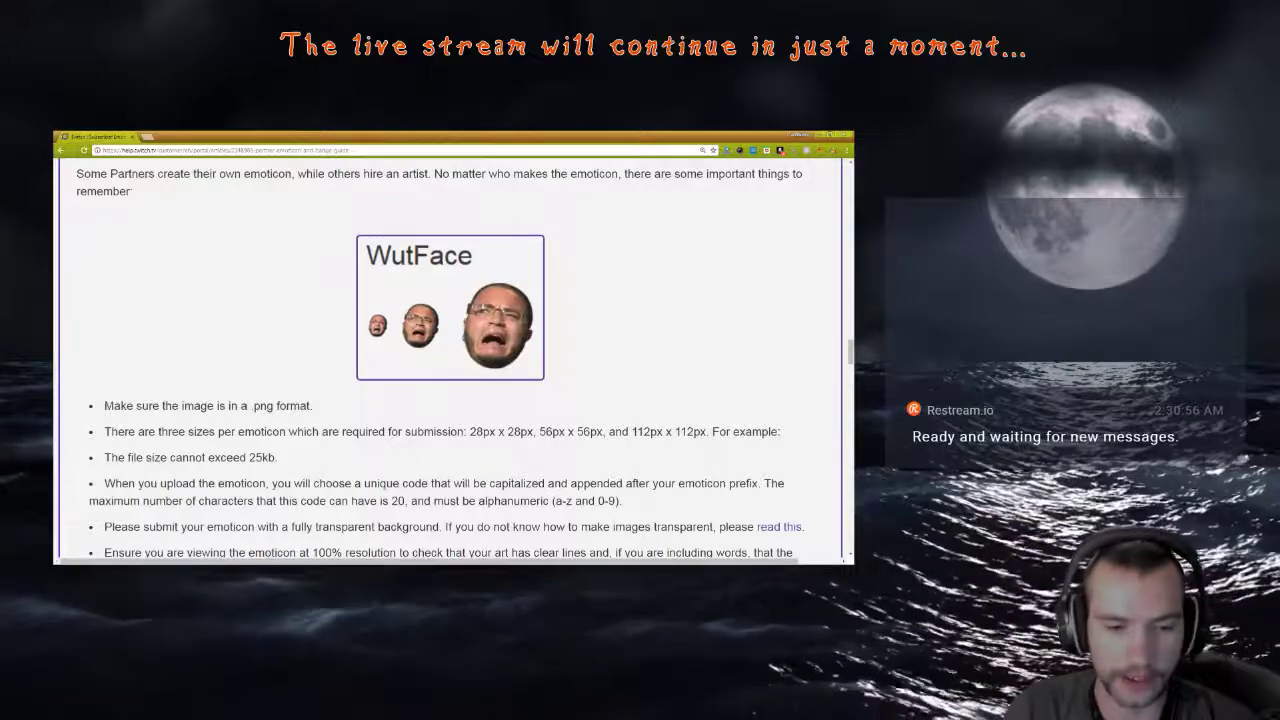
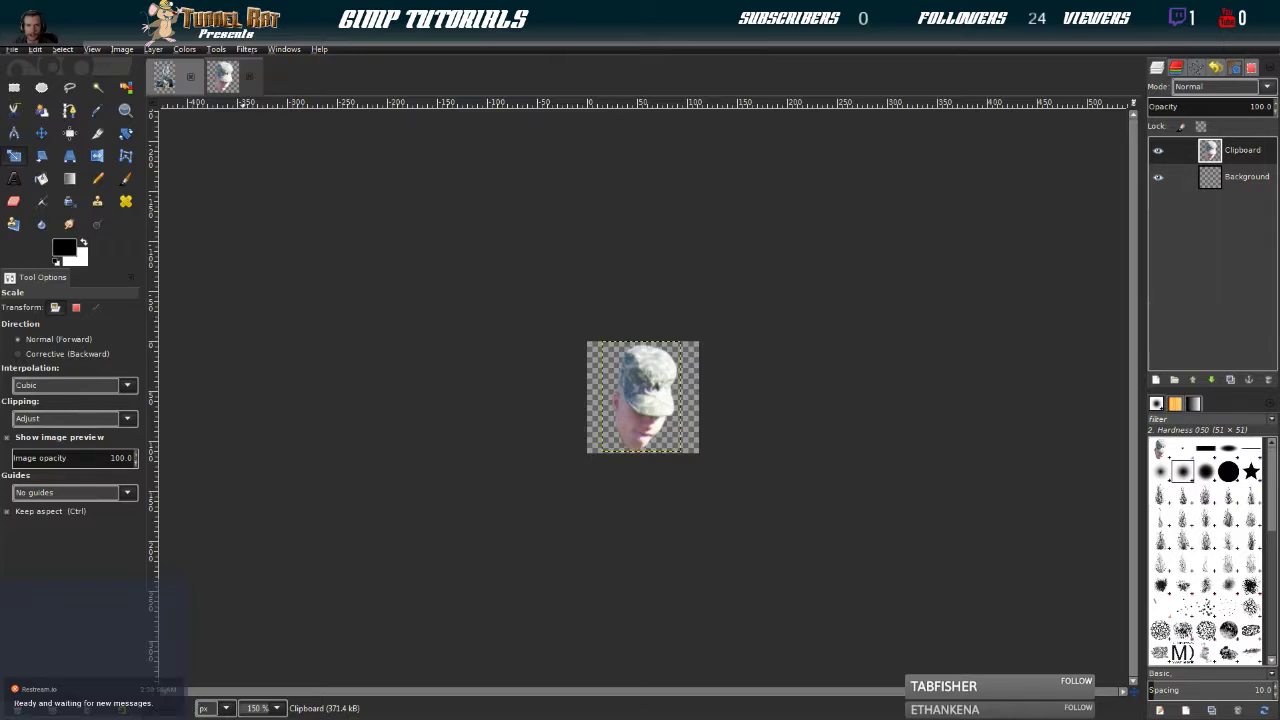
Switch back to GIMP and compare the small emoticon image with the original soldier cutout image
click(222, 77)
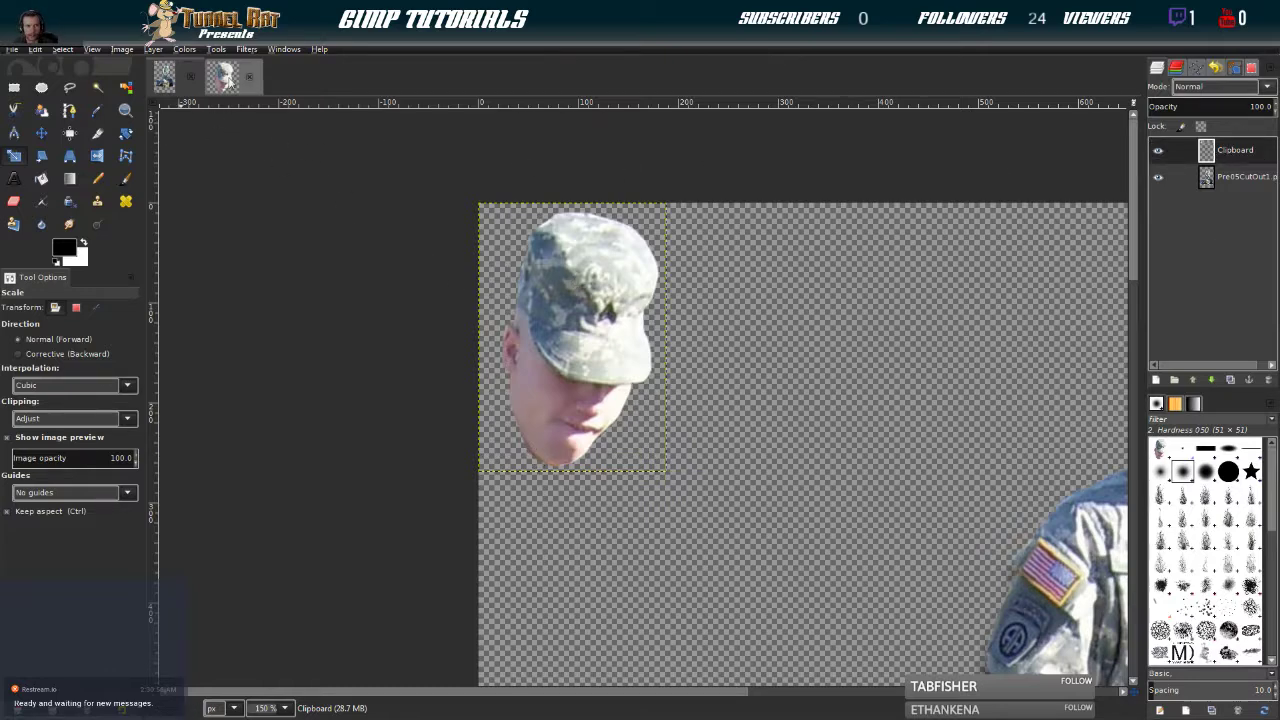
key(alt+1)
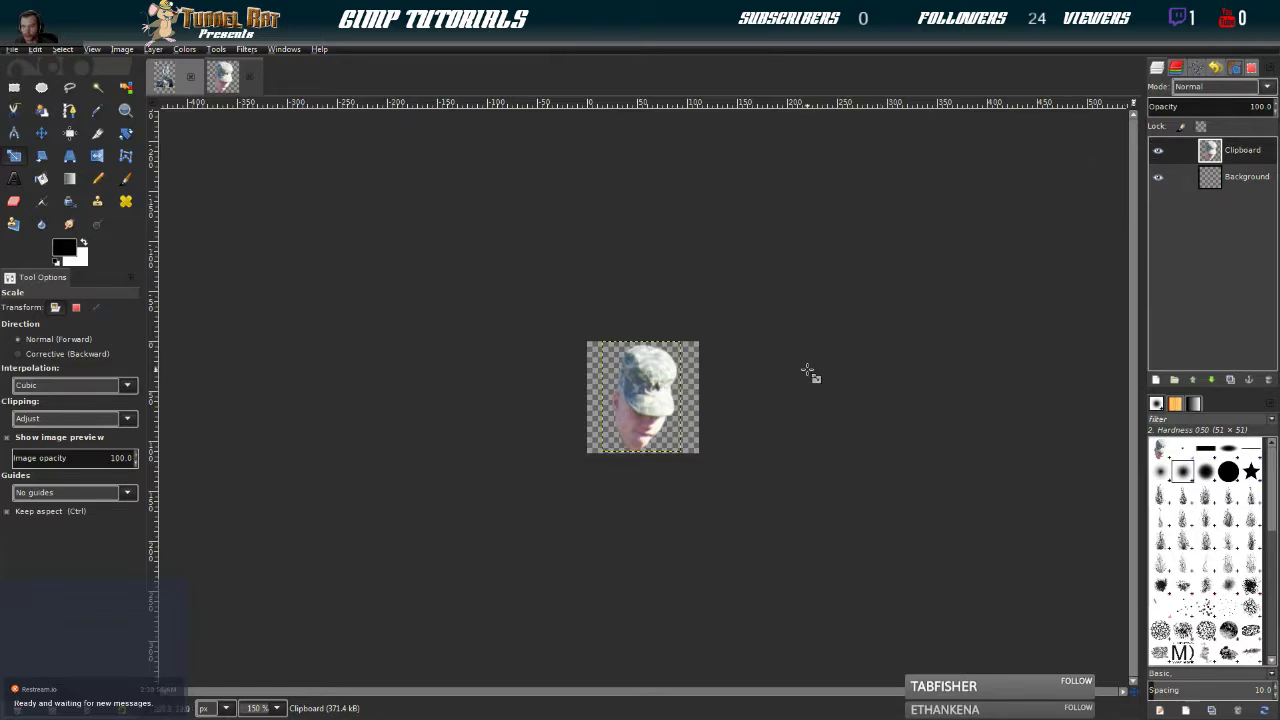
key(alt+2)
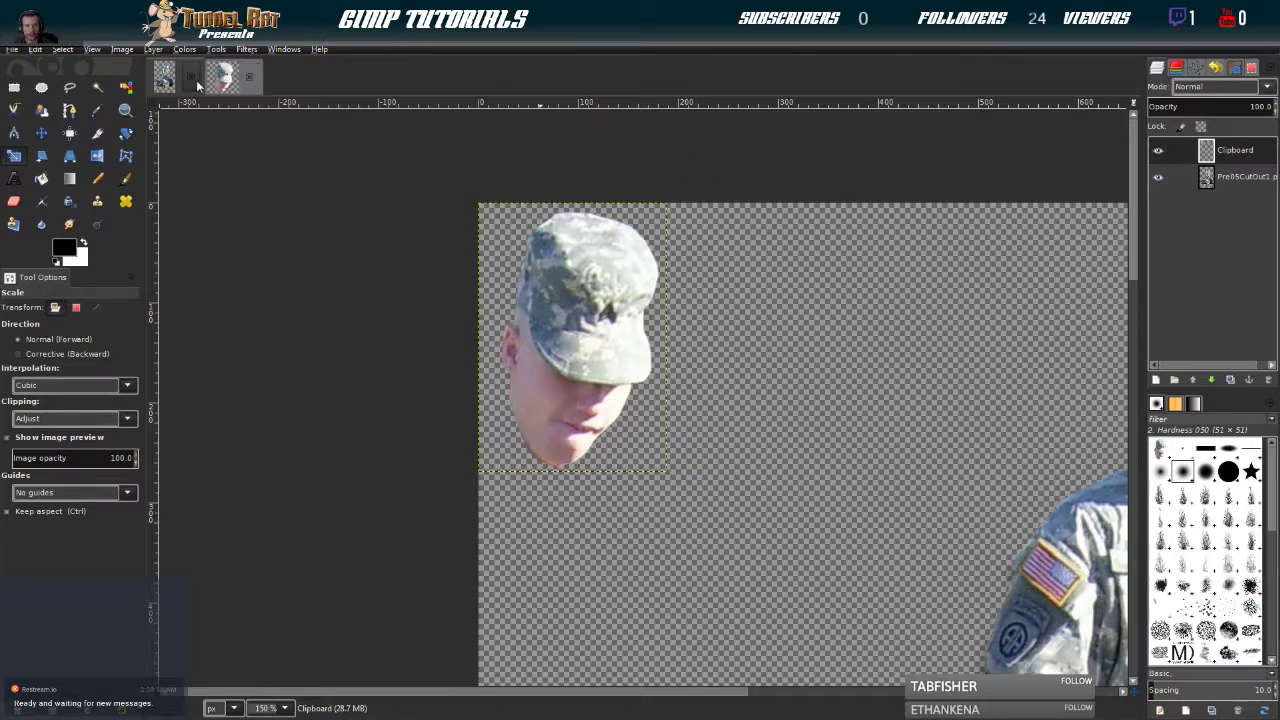
key(alt+1)
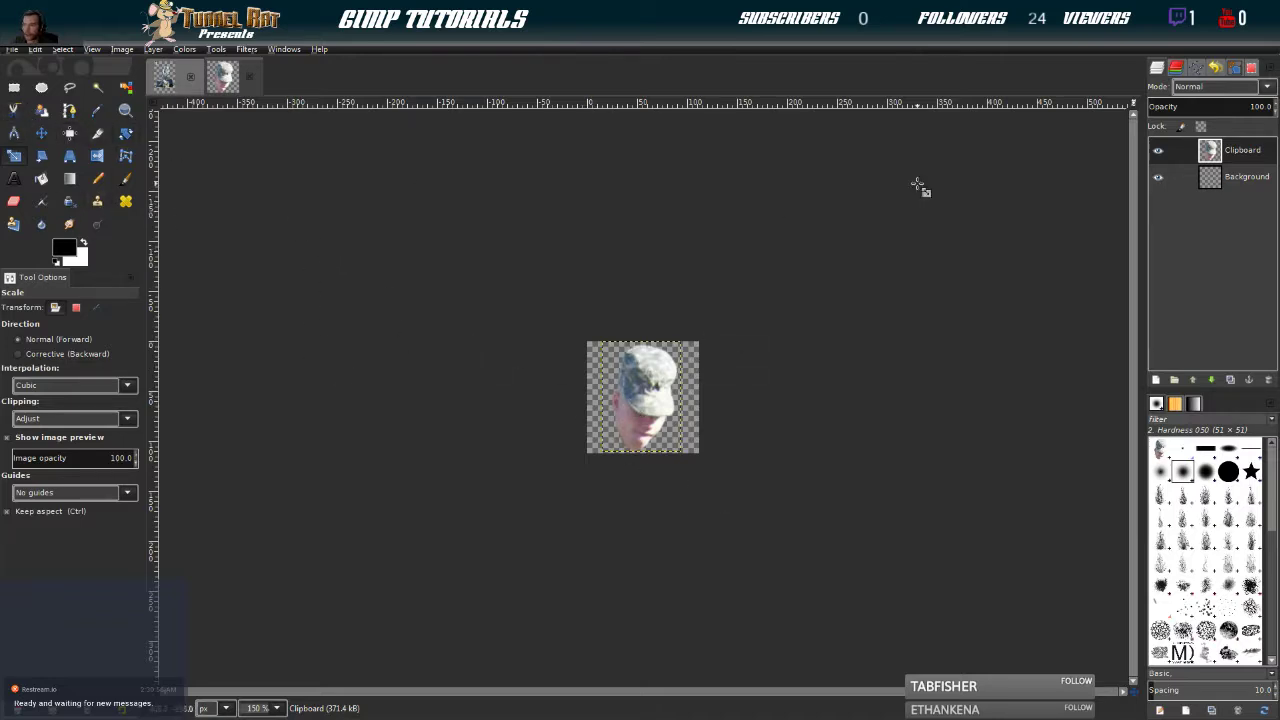
Compare the boundaries of the Background and Clipboard layers in the emoticon image, leaving the Clipboard layer active
click(1226, 179)
click(1218, 152)
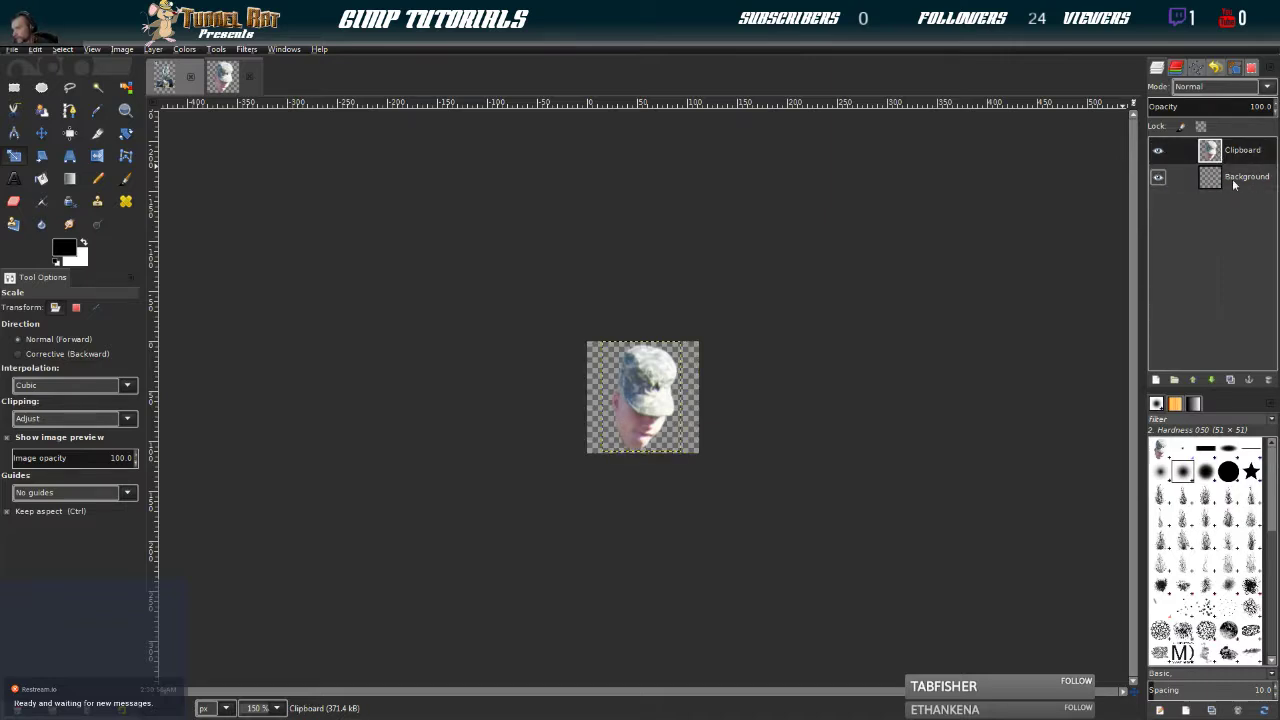
click(1234, 184)
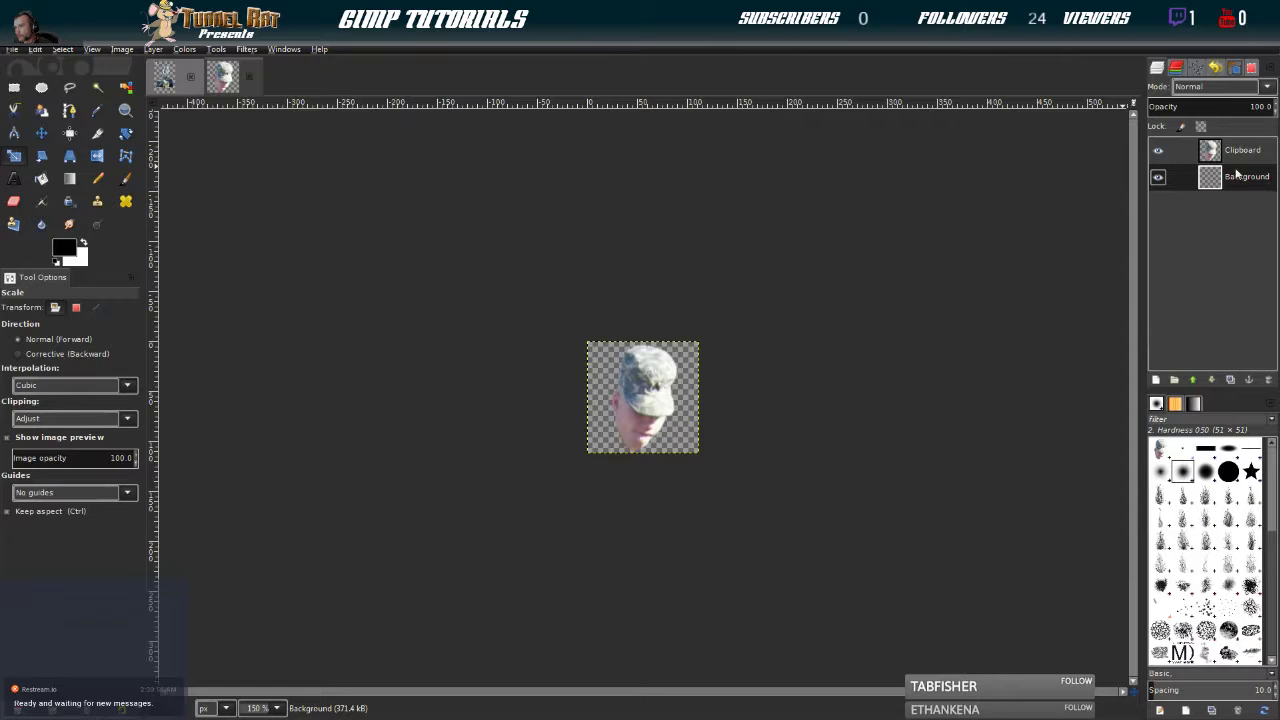
click(1245, 153)
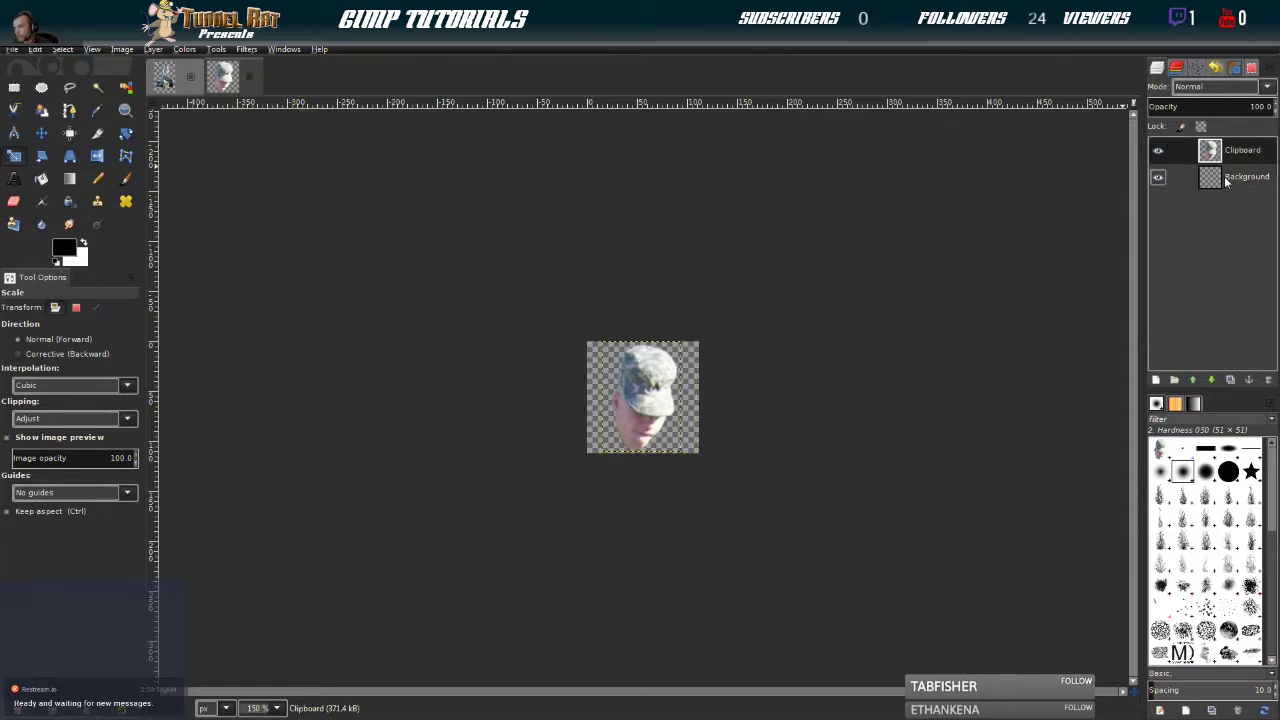
click(1243, 185)
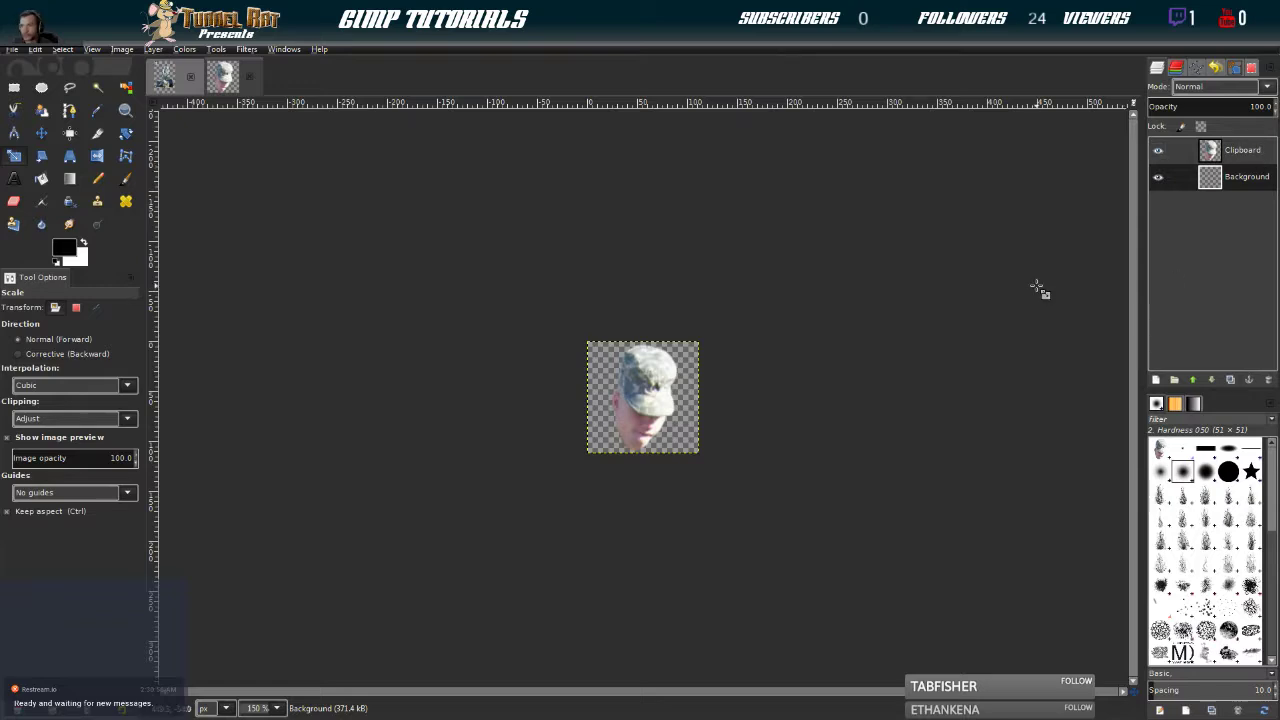
click(1237, 160)
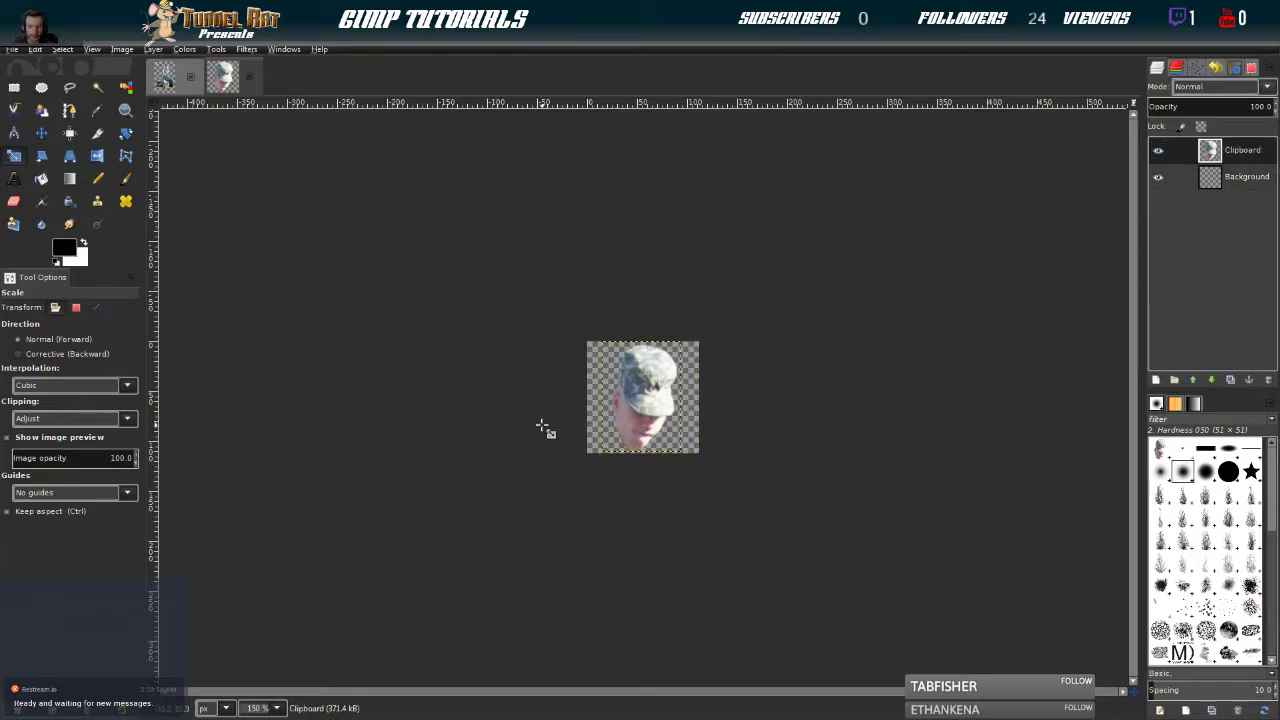
Center the soldier's head layer horizontally and vertically in the emoticon image with the Align tool
click(70, 134)
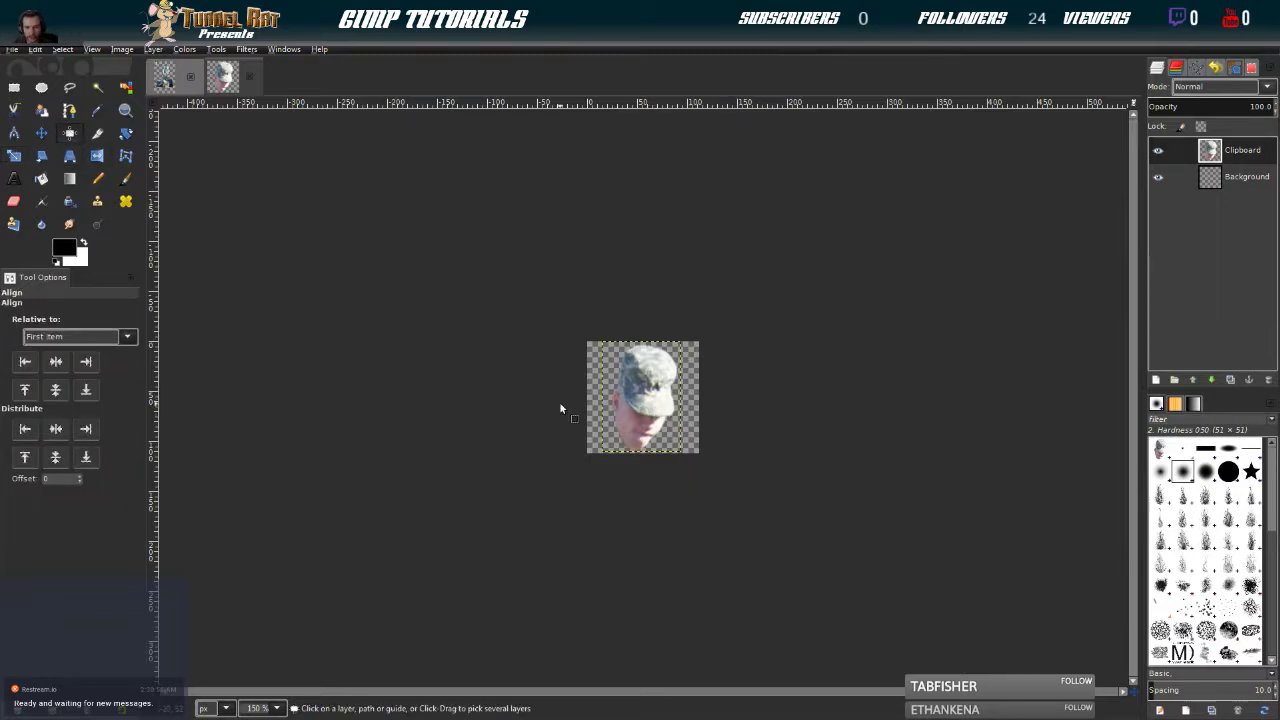
click(57, 364)
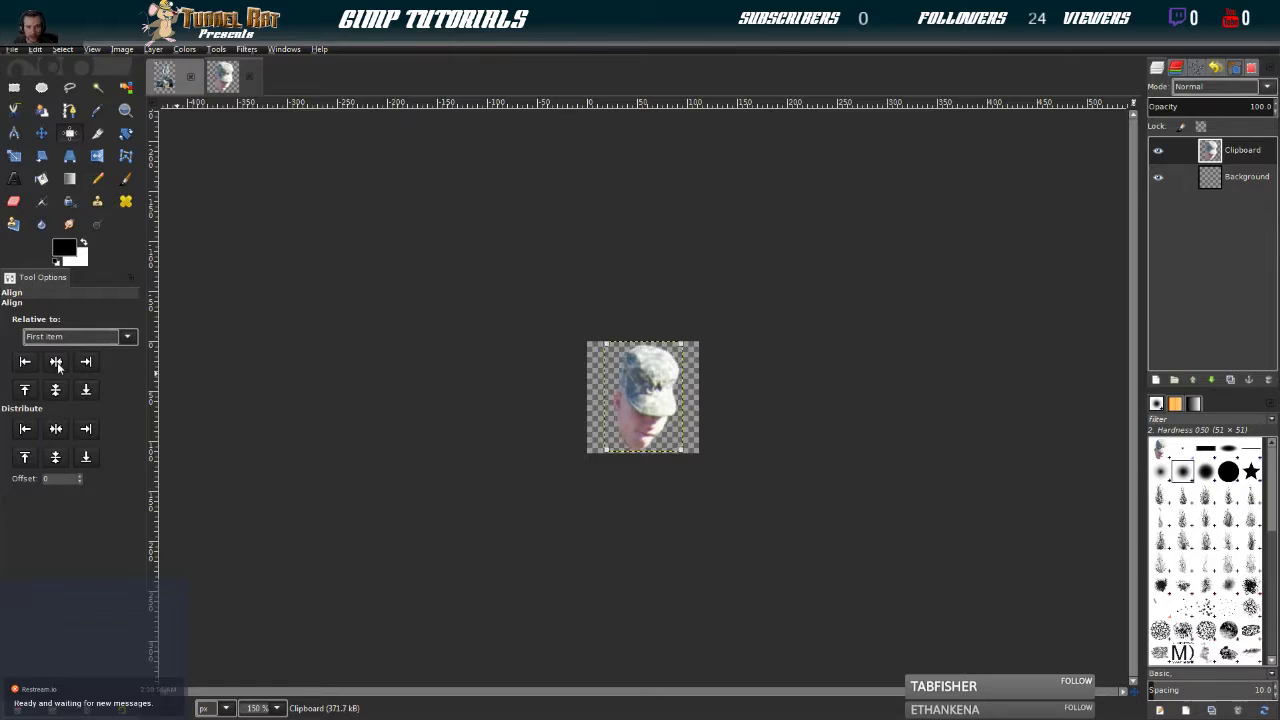
click(57, 390)
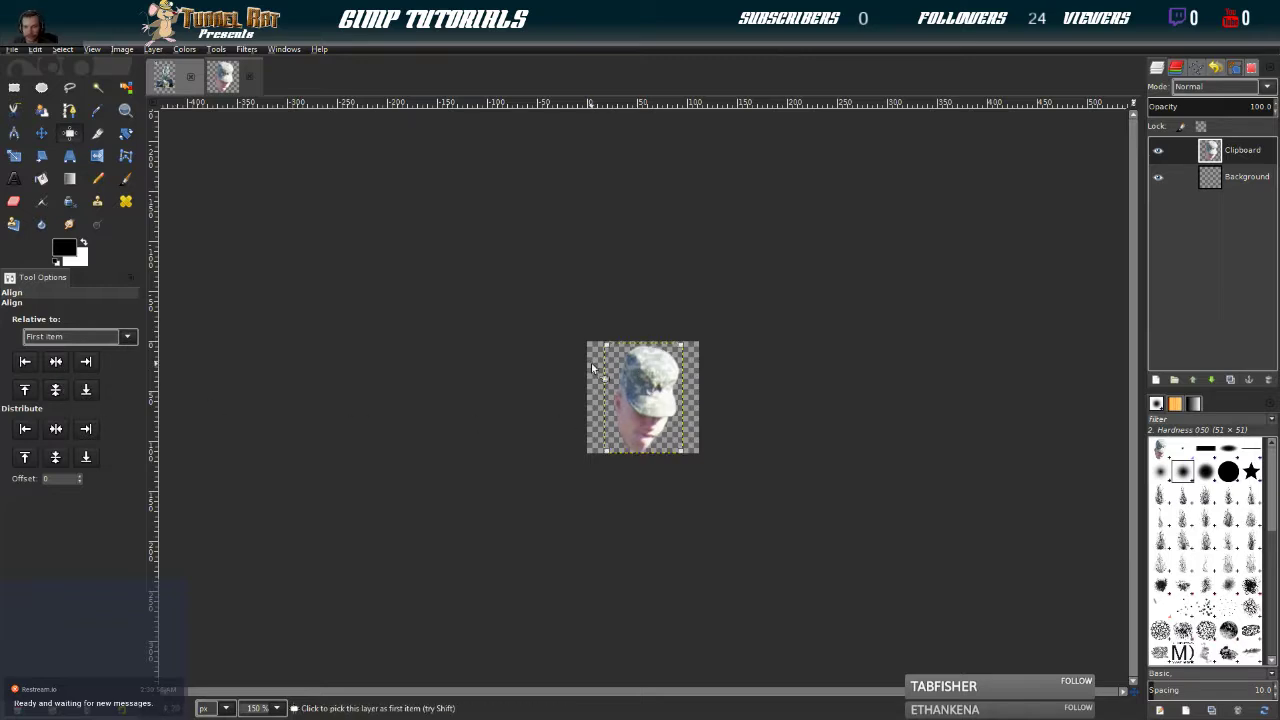
click(642, 418)
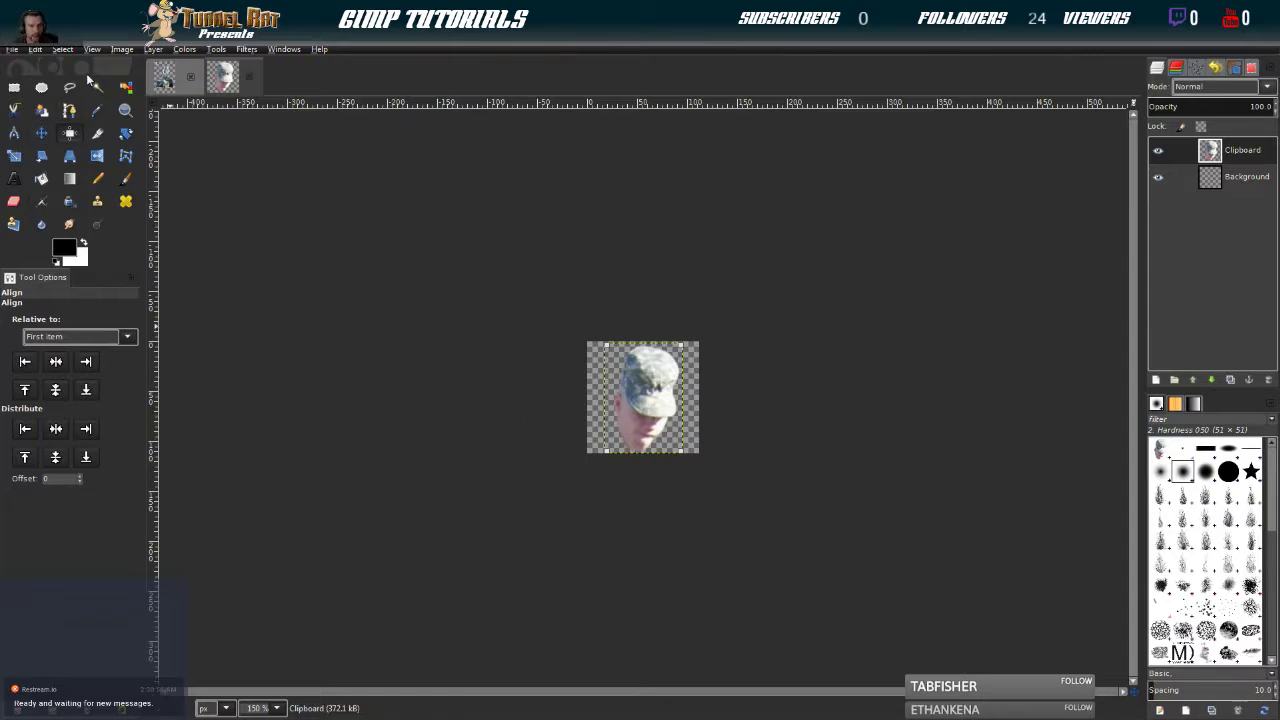
Check the Background layer's extent against the head layer and expand the Clipboard layer to the full image size
click(1238, 178)
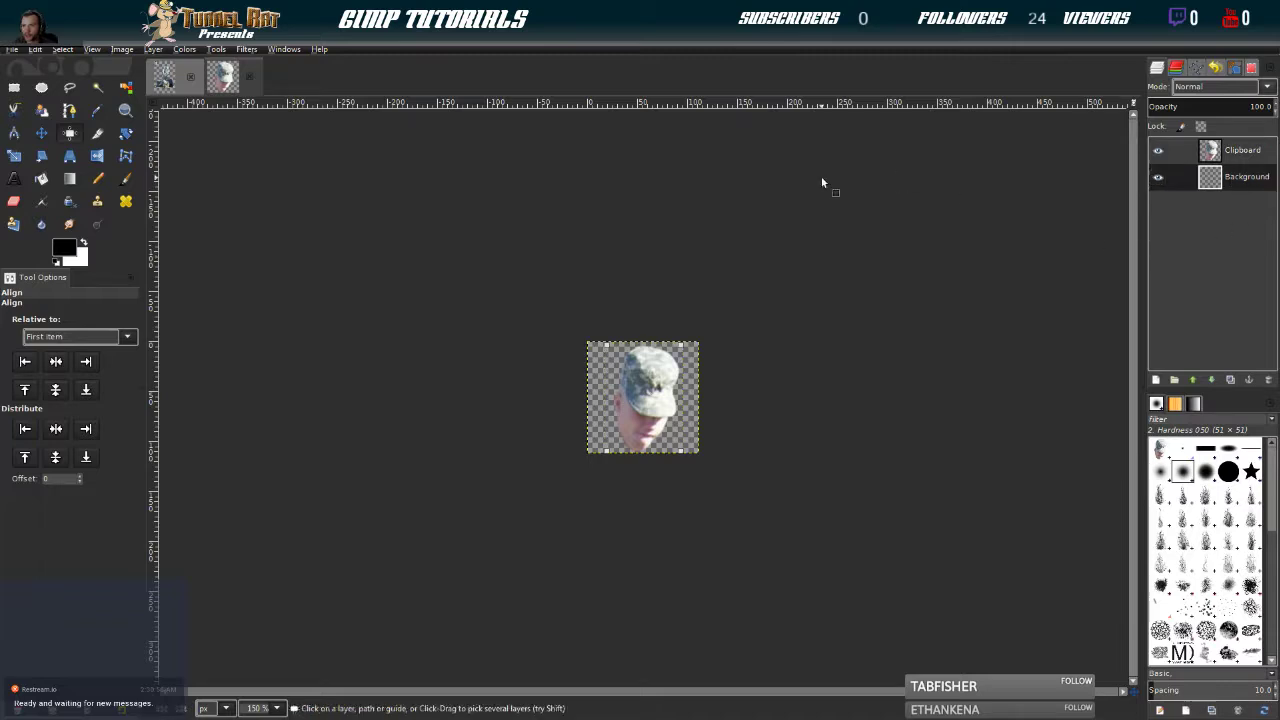
click(1210, 151)
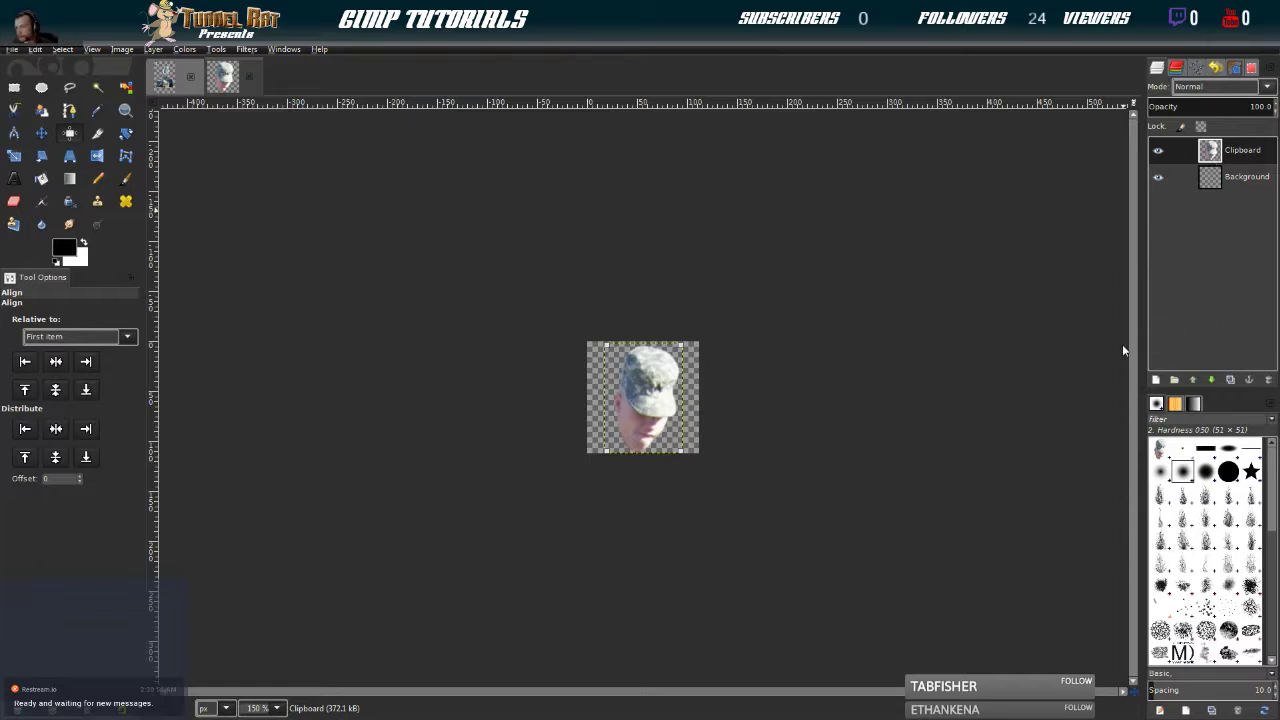
key(ctrl+shift+l)
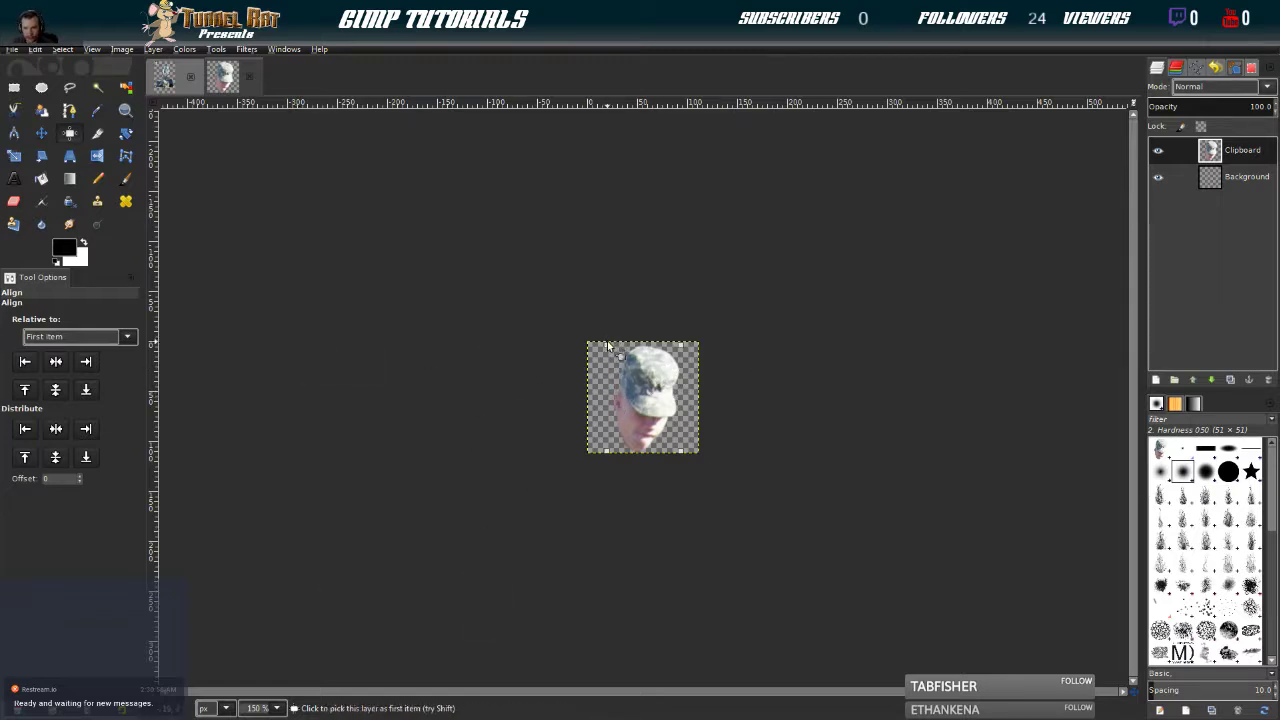
Switch to the Move tool and close the original soldier cutout image, keeping the emoticon image open
key(m)
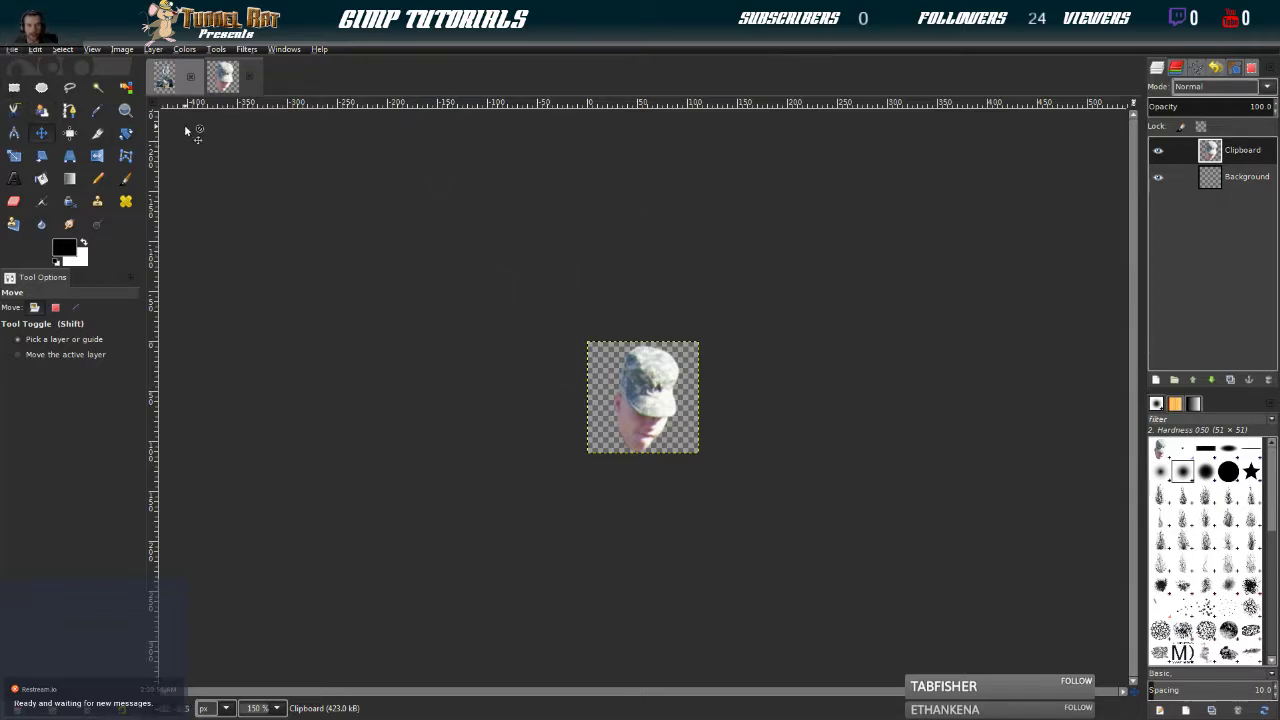
click(222, 77)
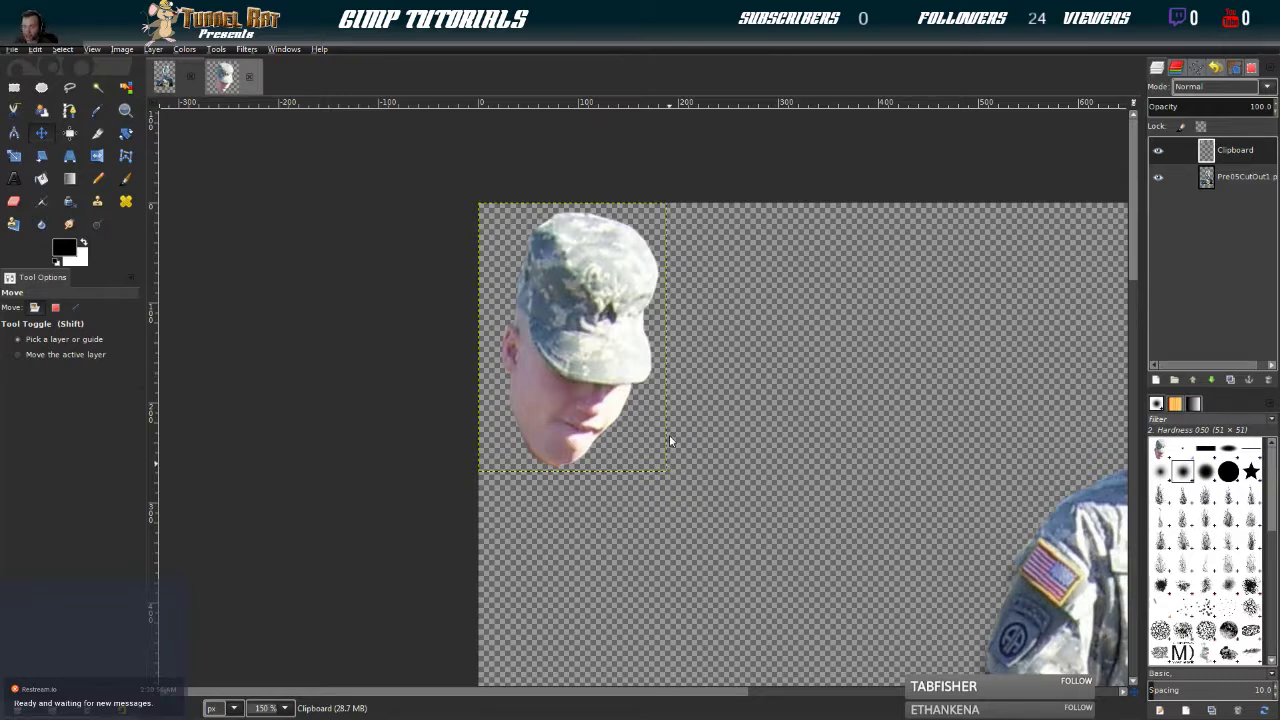
key(ctrl+w)
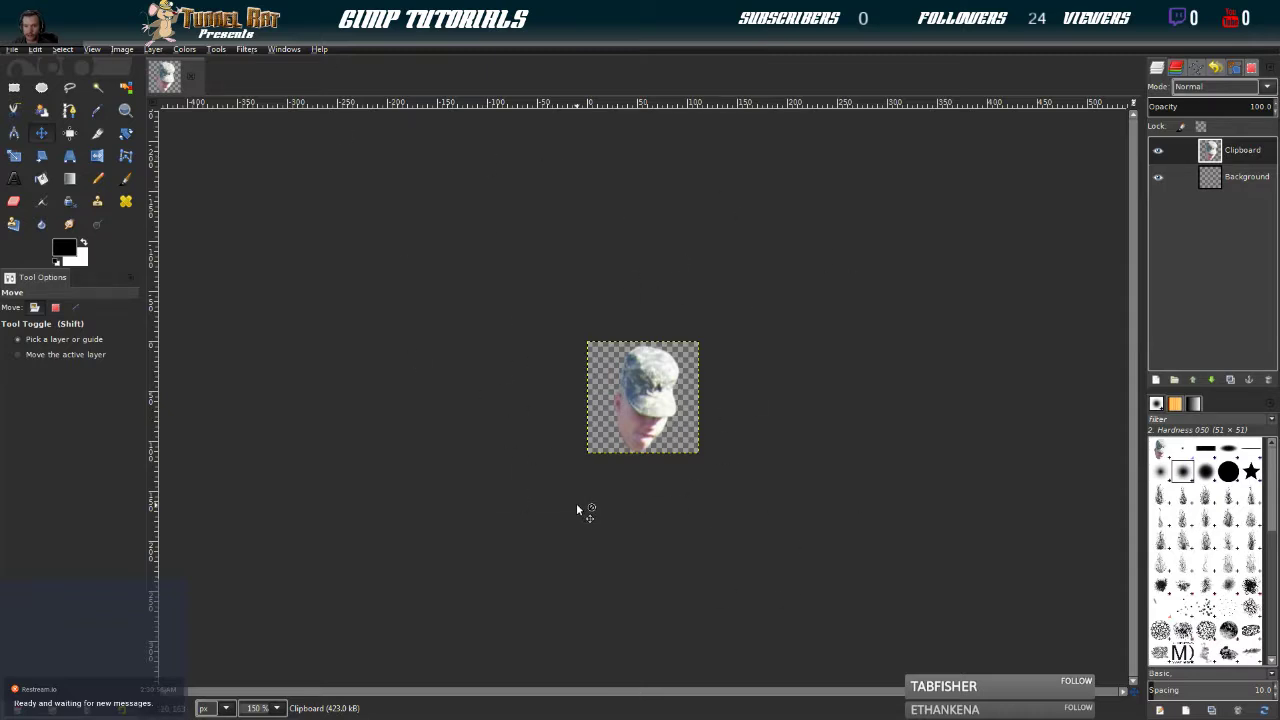
Save the emoticon project as Emoticon1.xcf in D:\GIMP-Stuff and export the image
click(18, 52)
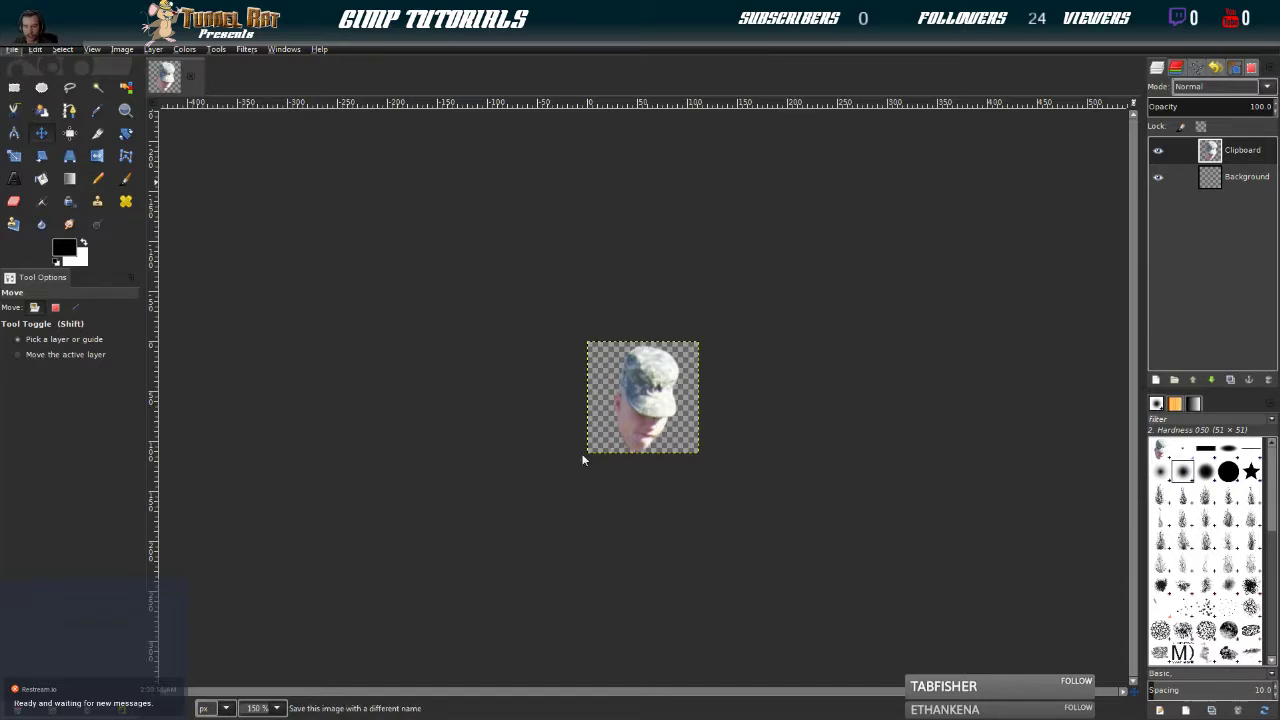
key(Escape)
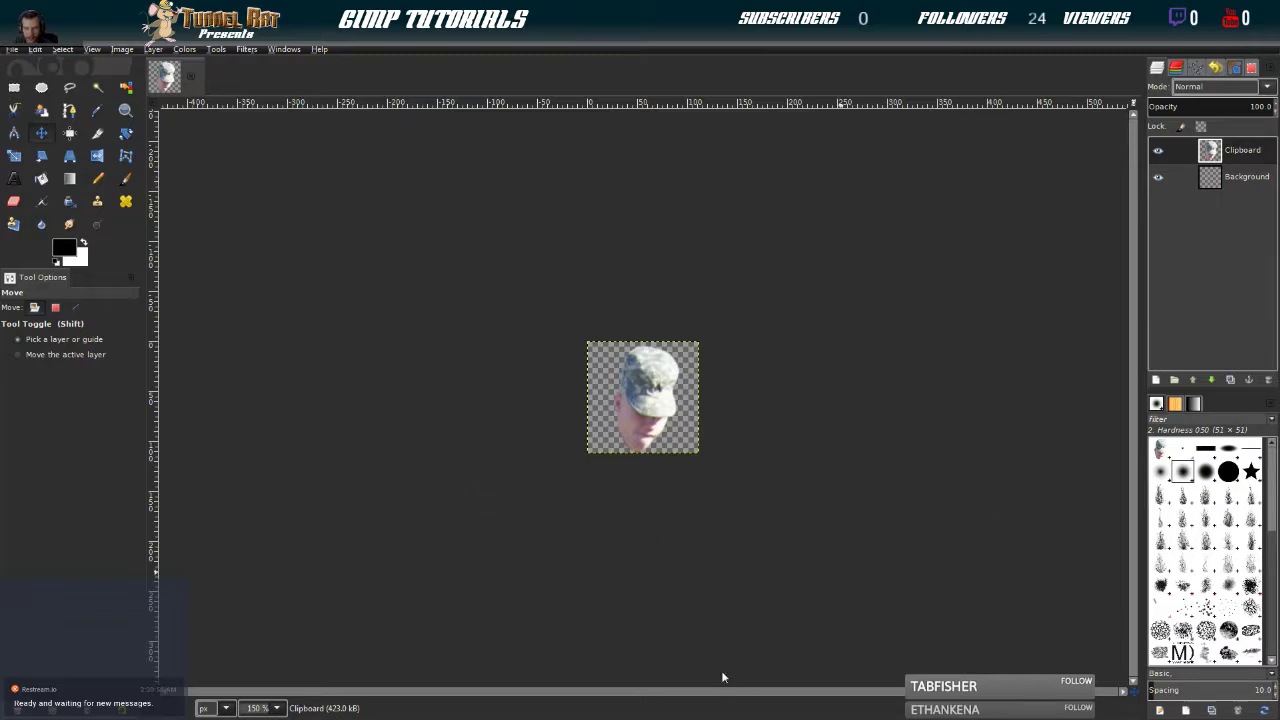
key(ctrl+s)
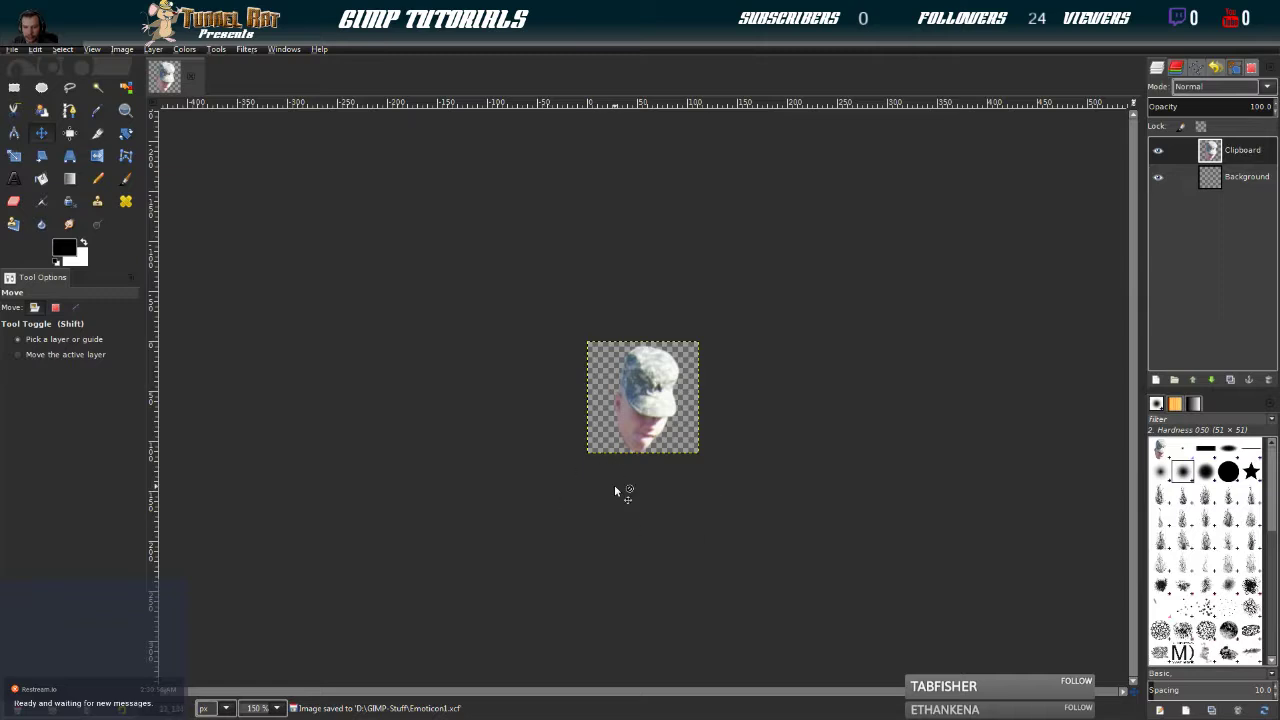
click(13, 51)
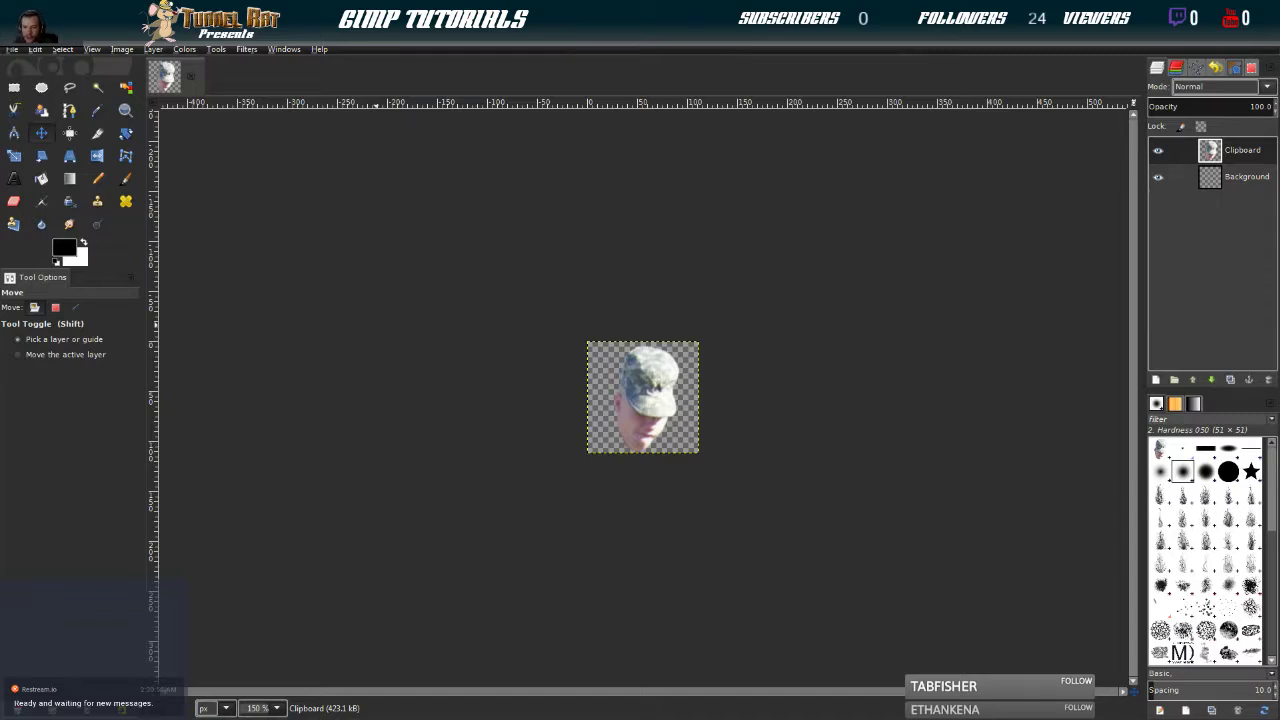
key(ctrl+e)
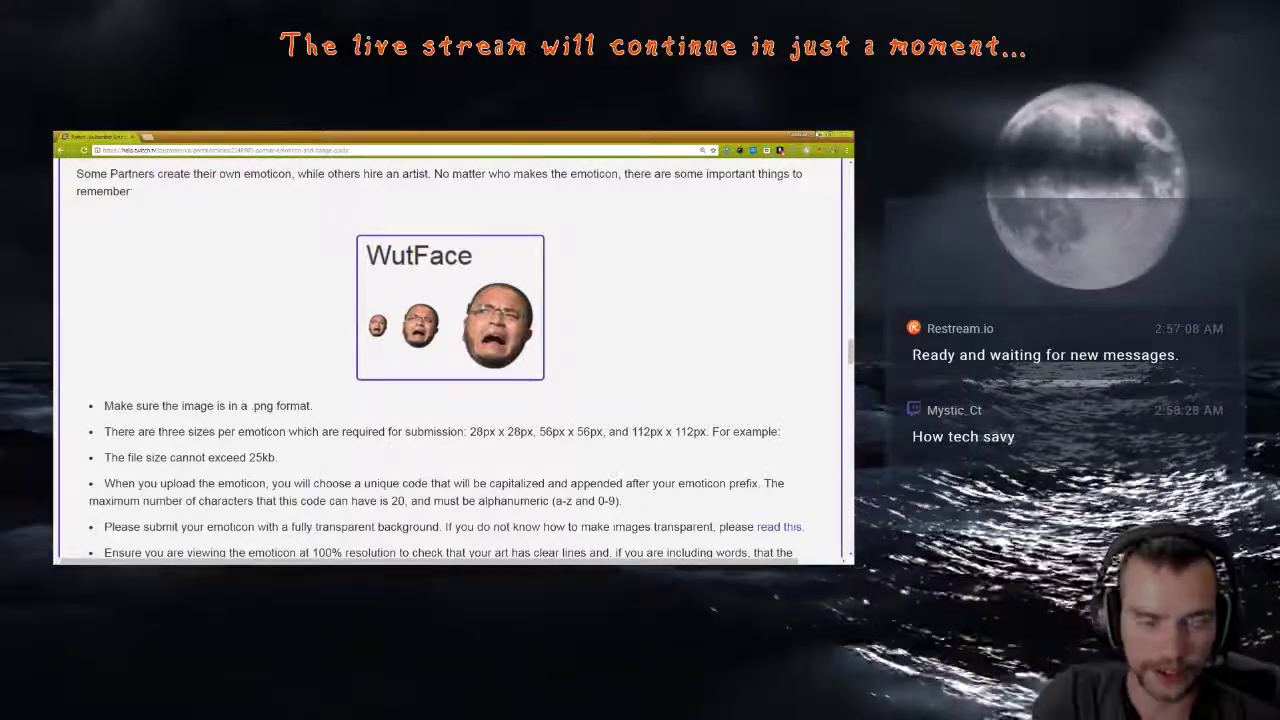
Replace the stream overlay's waiting message with the streamer's YouTube channel address
text(http:)
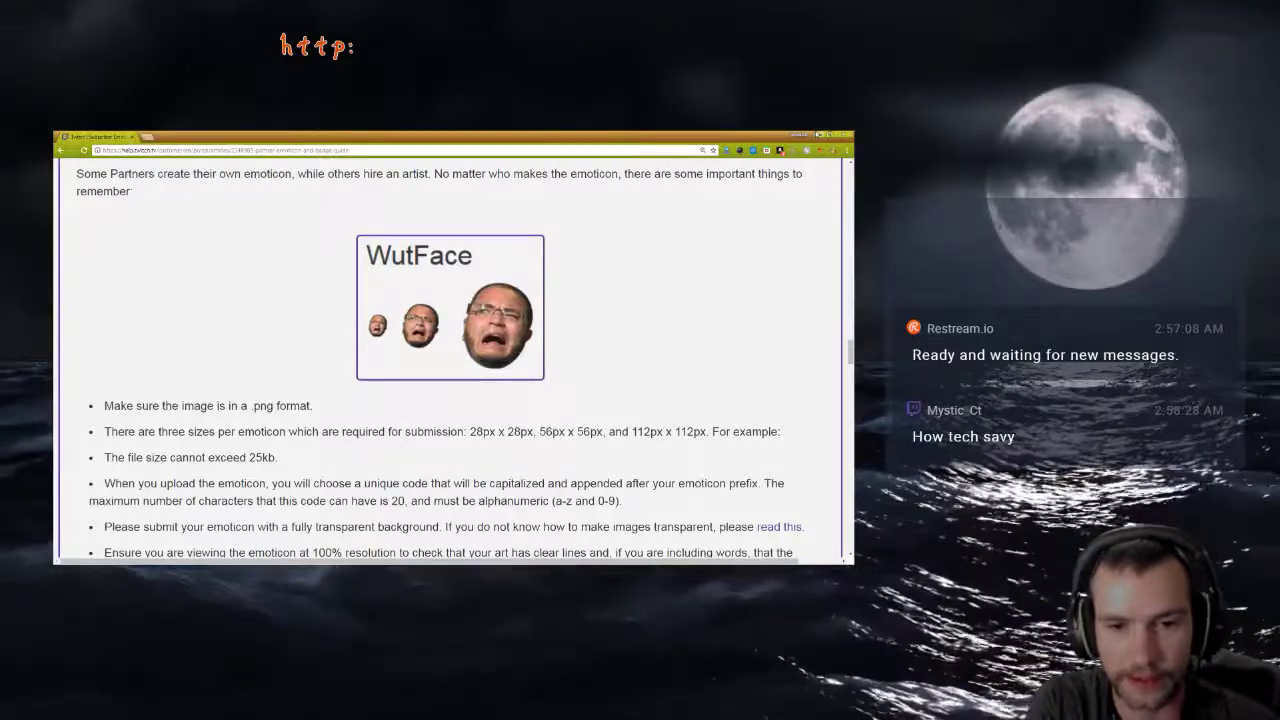
key(BackSpace)
text(s:)
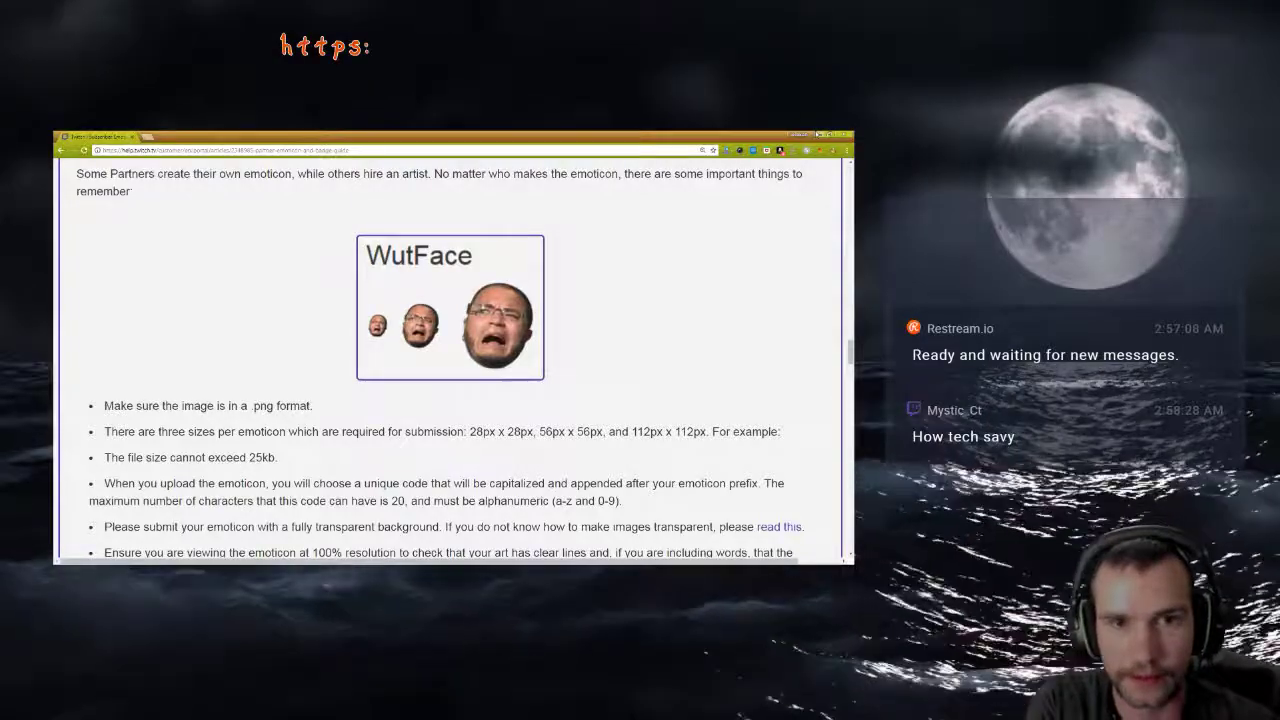
text(//you)
key(BackSpace)
key(BackSpace)
key(BackSpace)
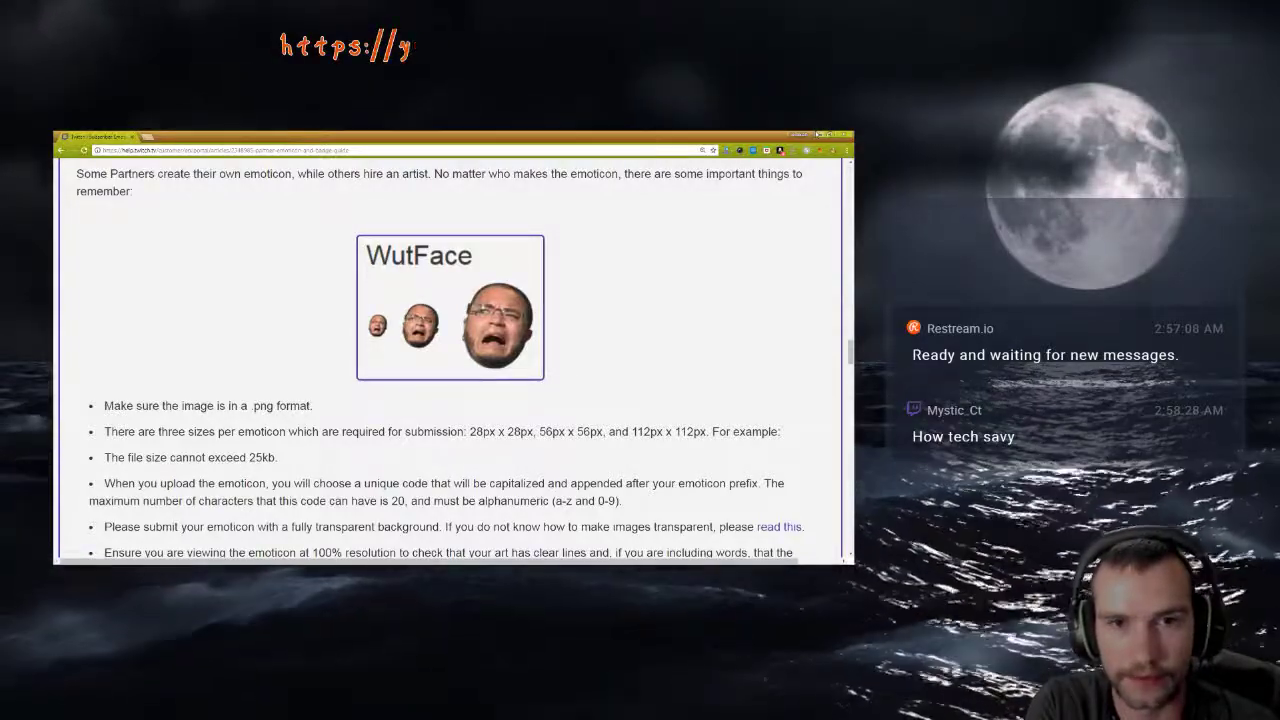
text(www)
key(BackSpace)
key(BackSpace)
key(BackSpace)
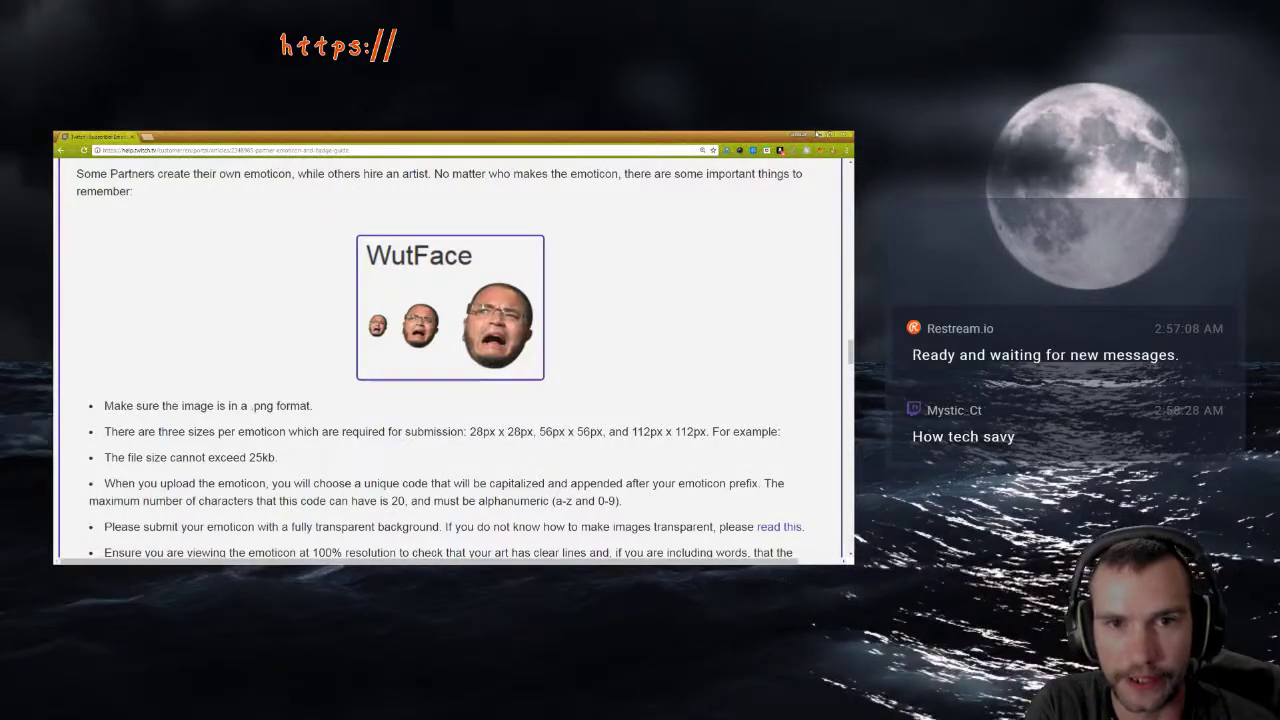
text(youtube.com/)
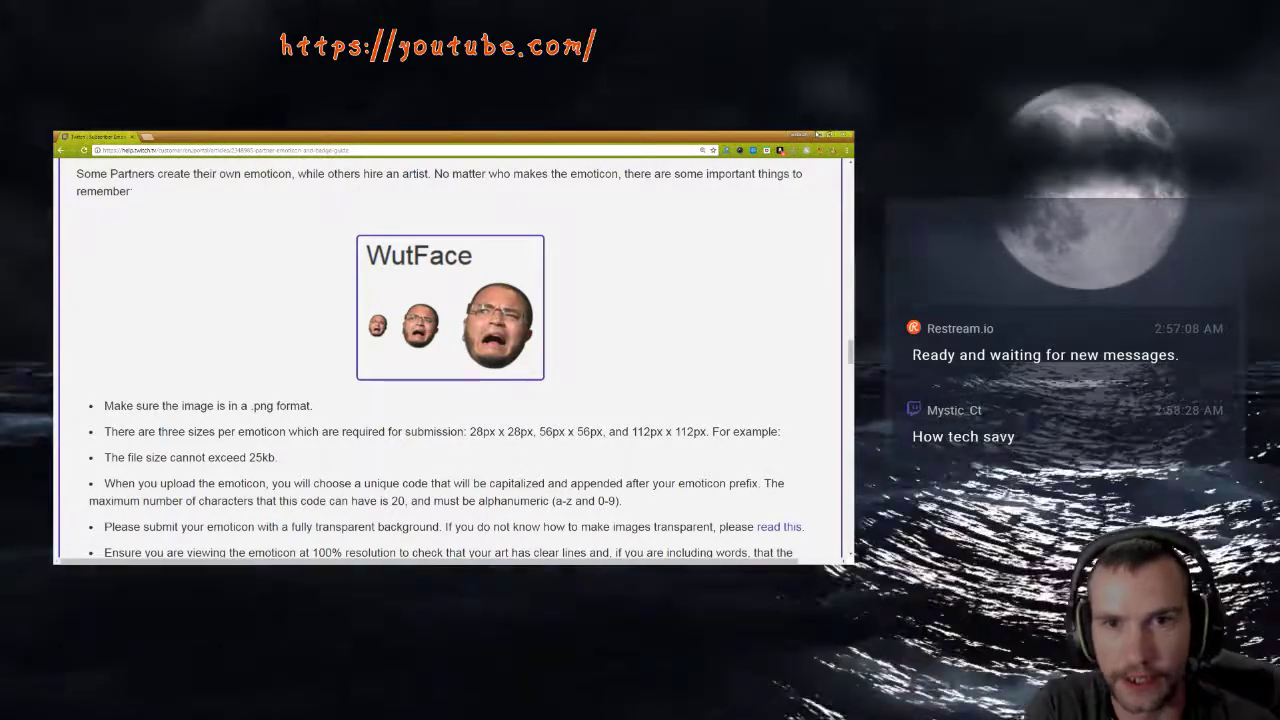
text(user/jerokiahdarr)
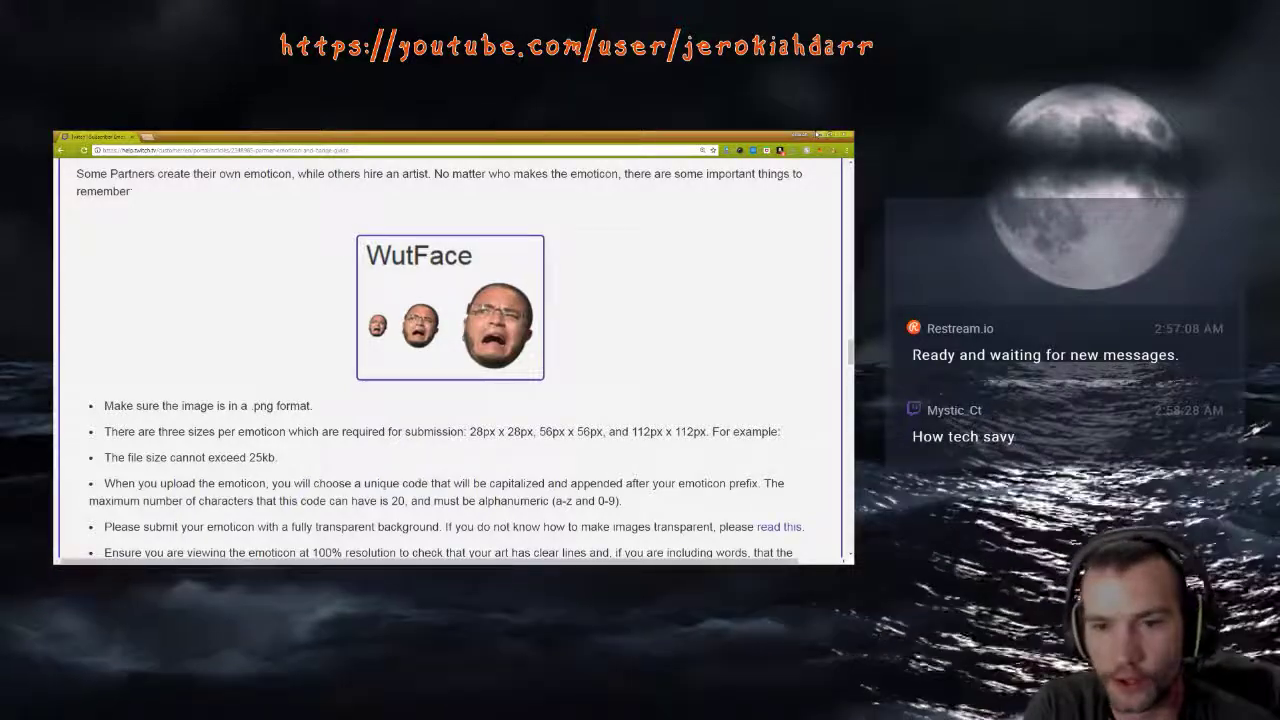
Add the streamer's stream.me channel address as the second line of the overlay text
text(https)
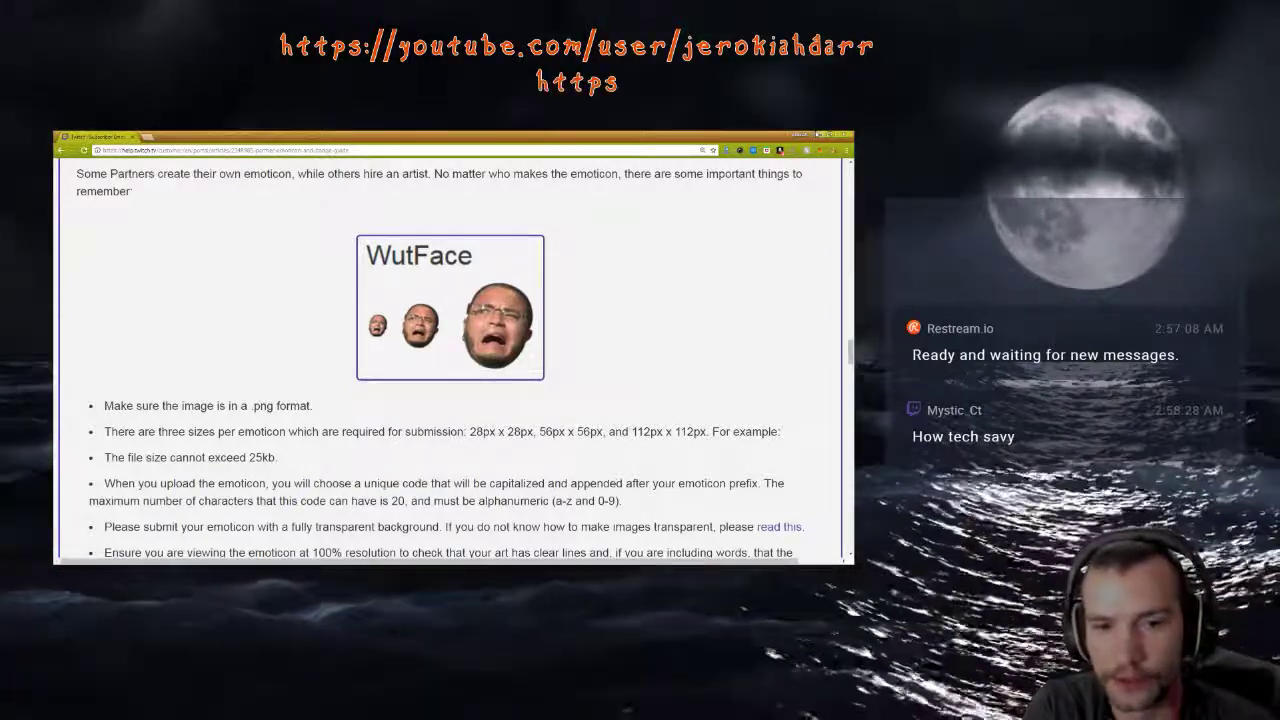
text(://stre)
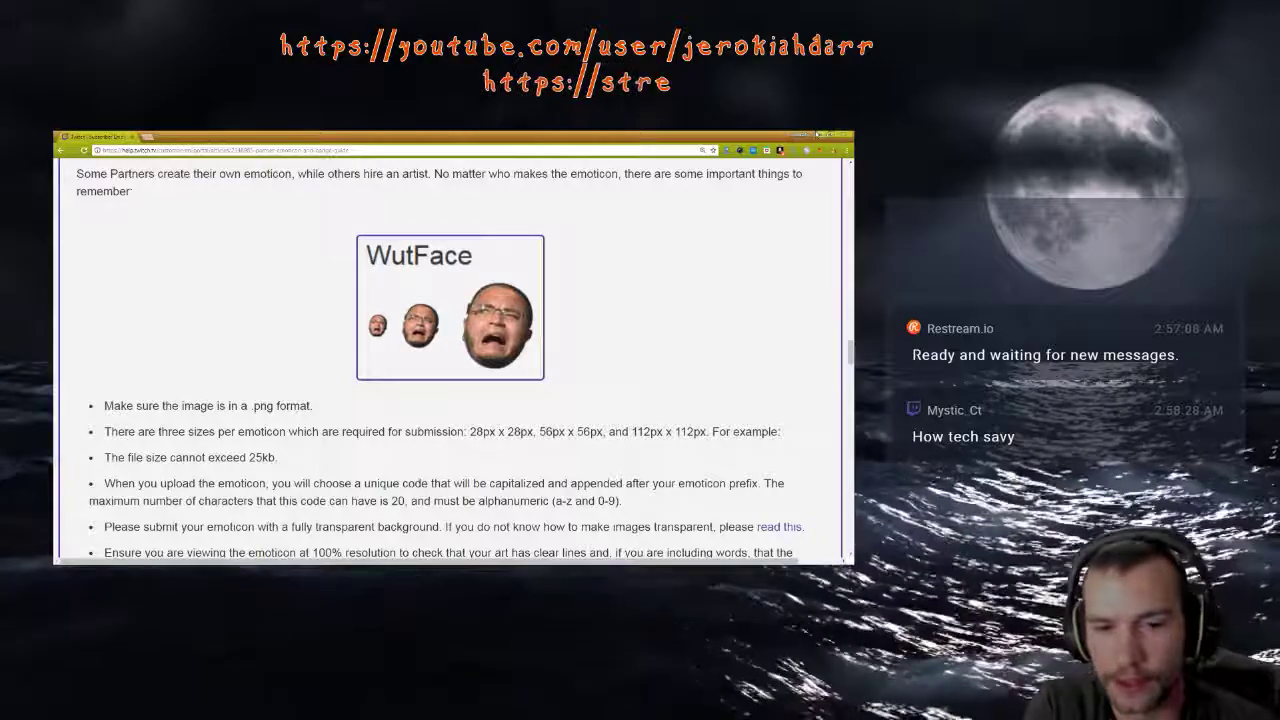
text(am.me/)
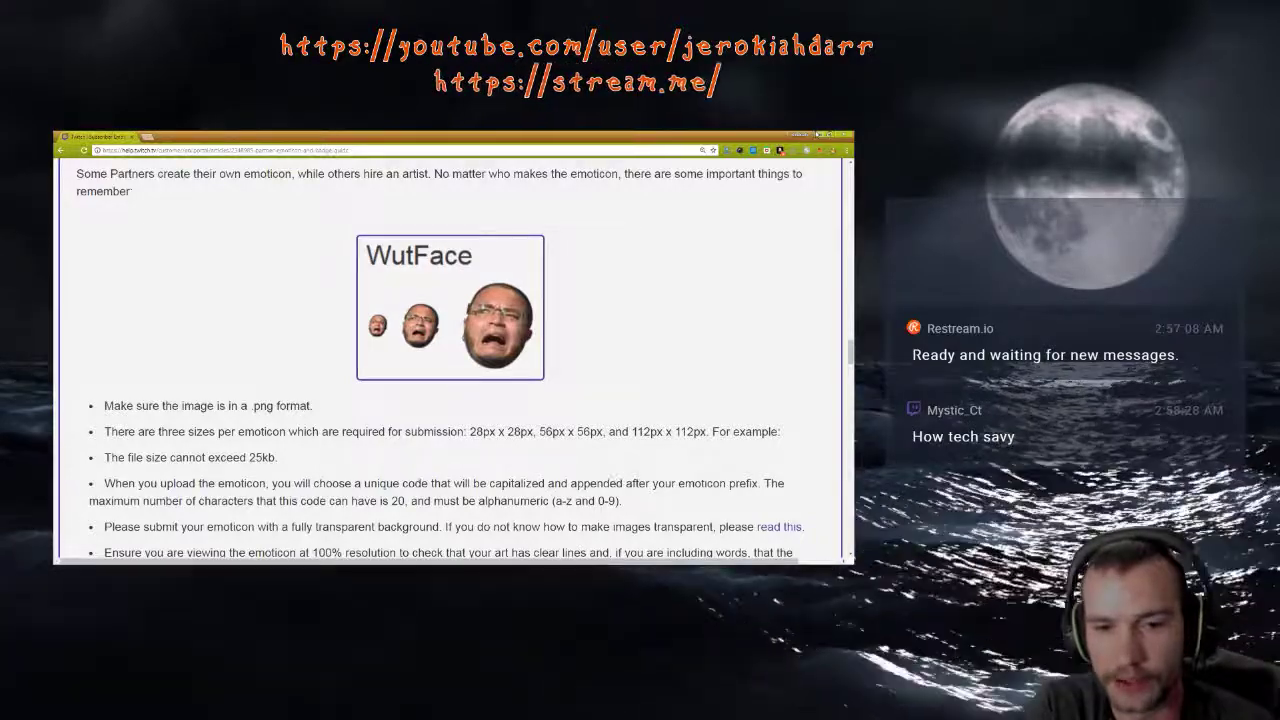
text(tuuuelrat327)
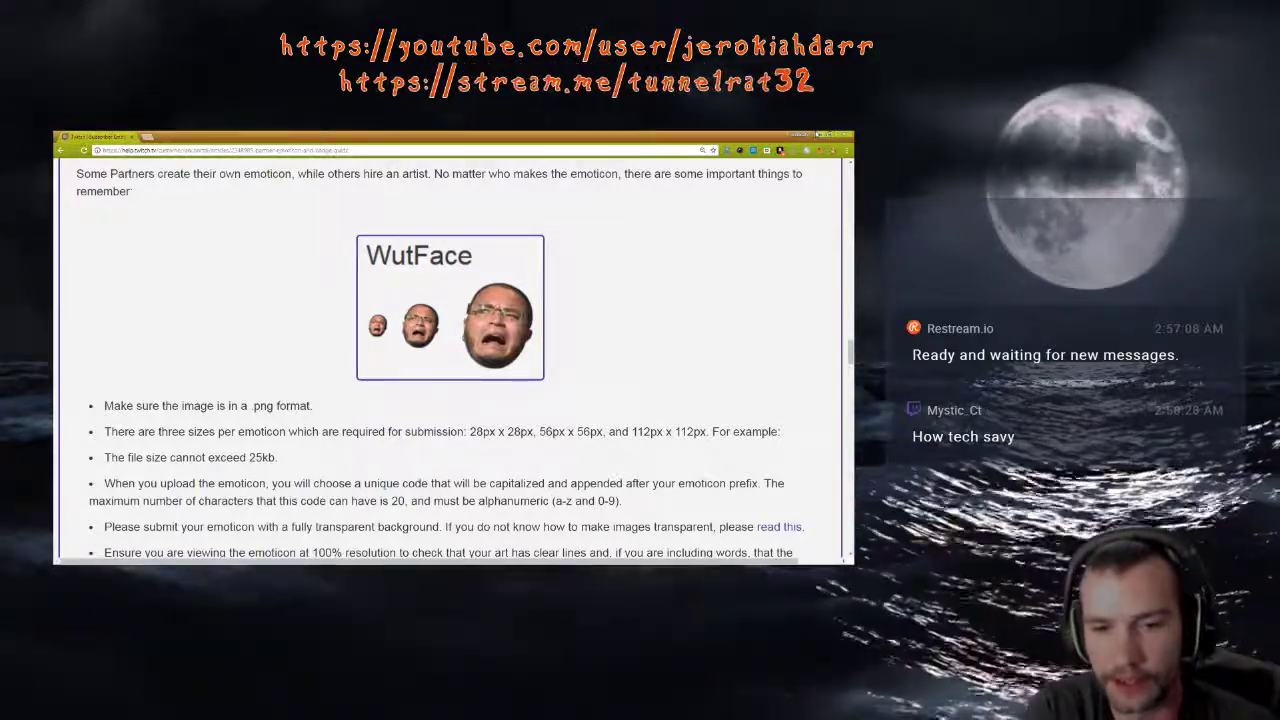
Start a third web address line in the overlay text with "https:"
key(Return)
text(https:)
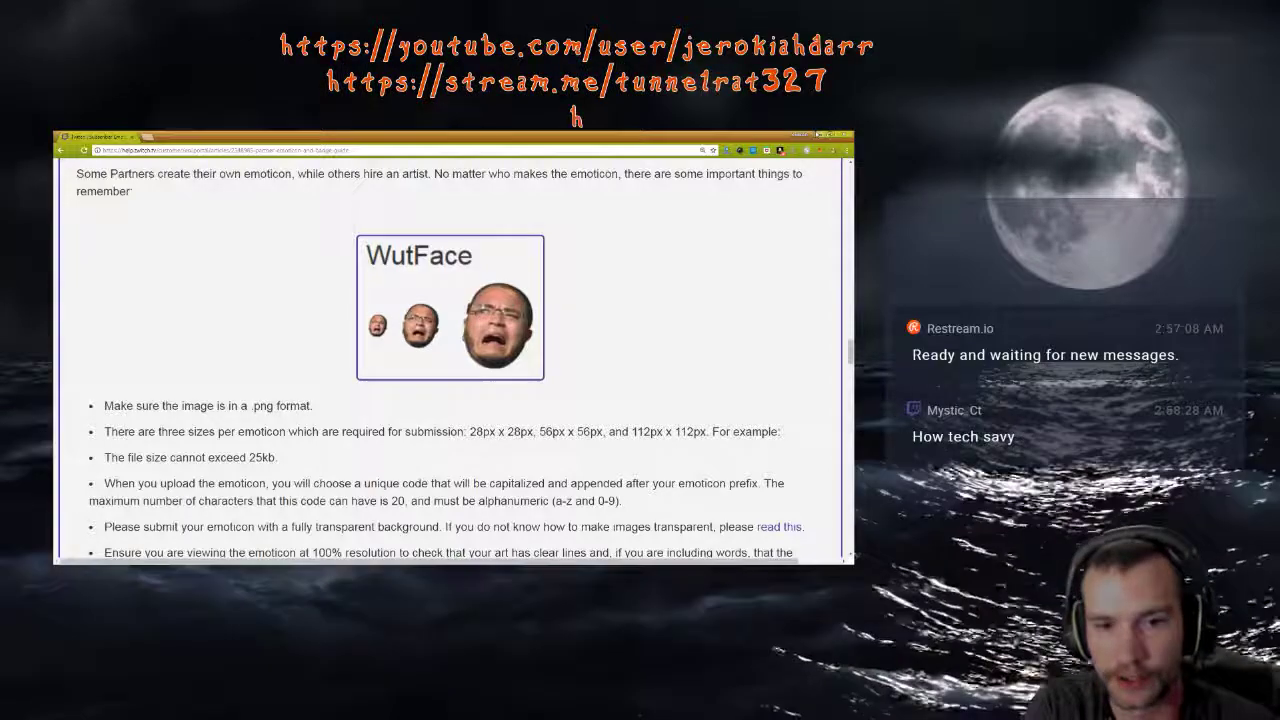